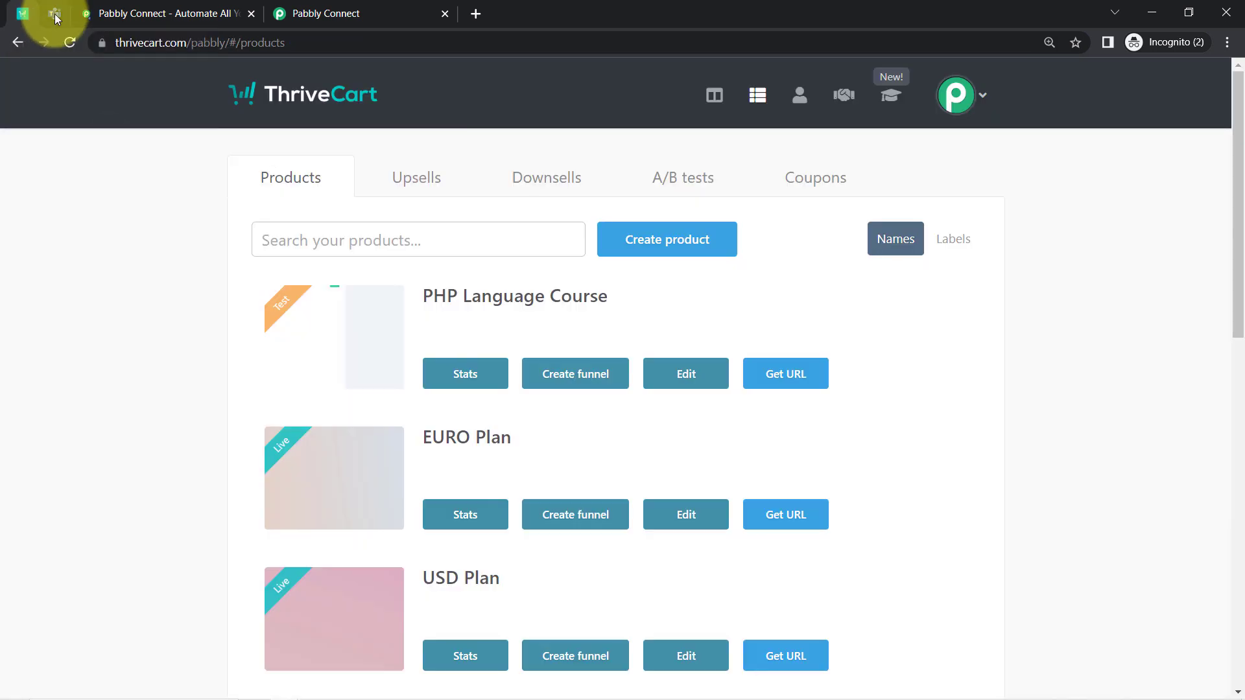
# Step: Look over the ThriveCart products page, the Pabbly Connect dashboard and the Pabbly Connect home page, dismissing its lifetime offer popup
pyautogui.click(54, 14)
pyautogui.click(26, 17)
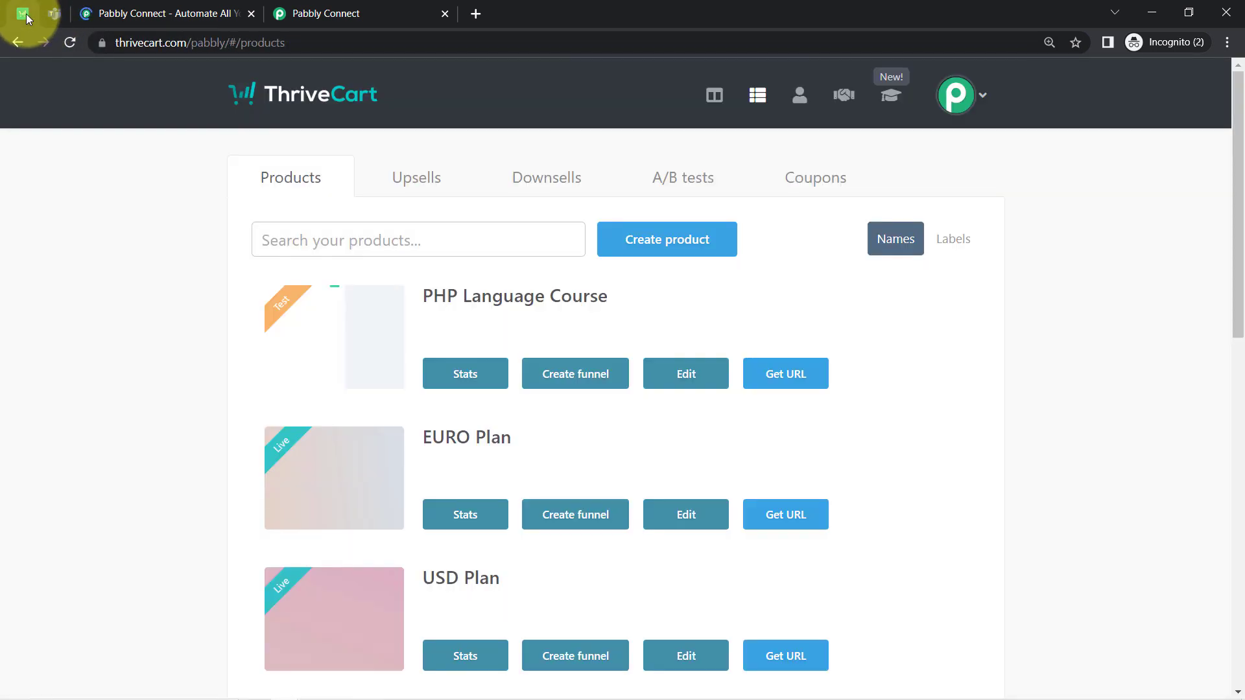
pyautogui.click(129, 13)
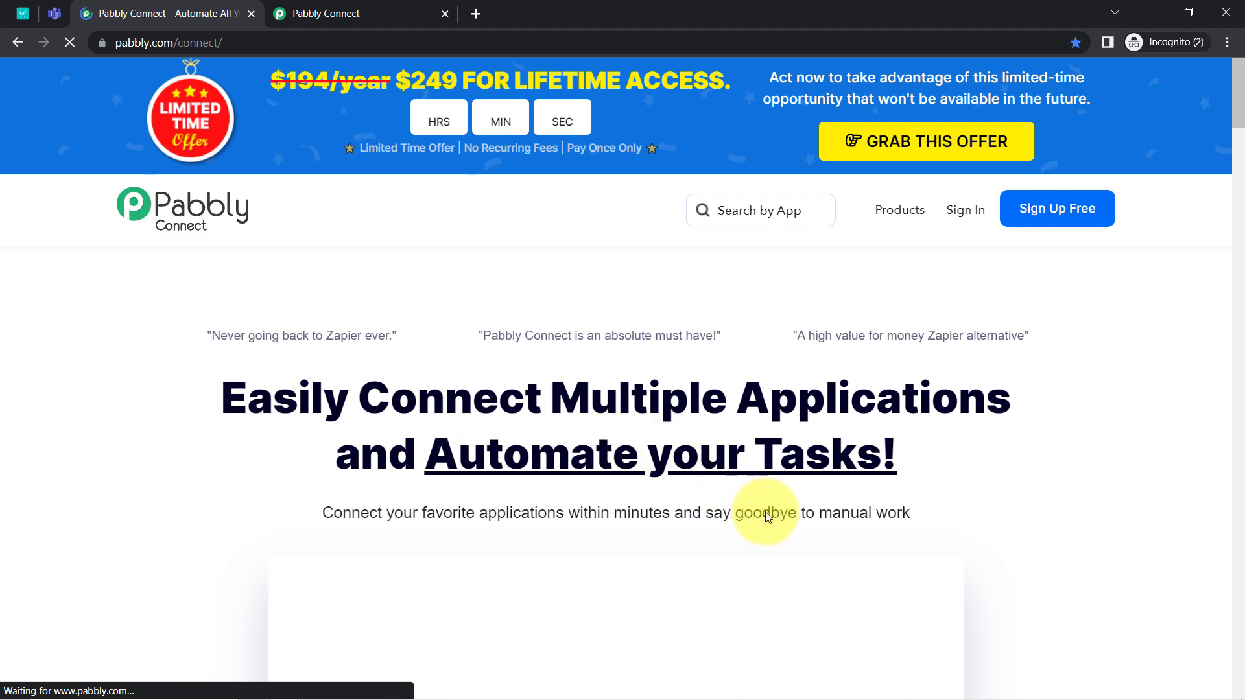
pyautogui.click(361, 14)
pyautogui.moveTo(110, 190); pyautogui.dragTo(524, 210)
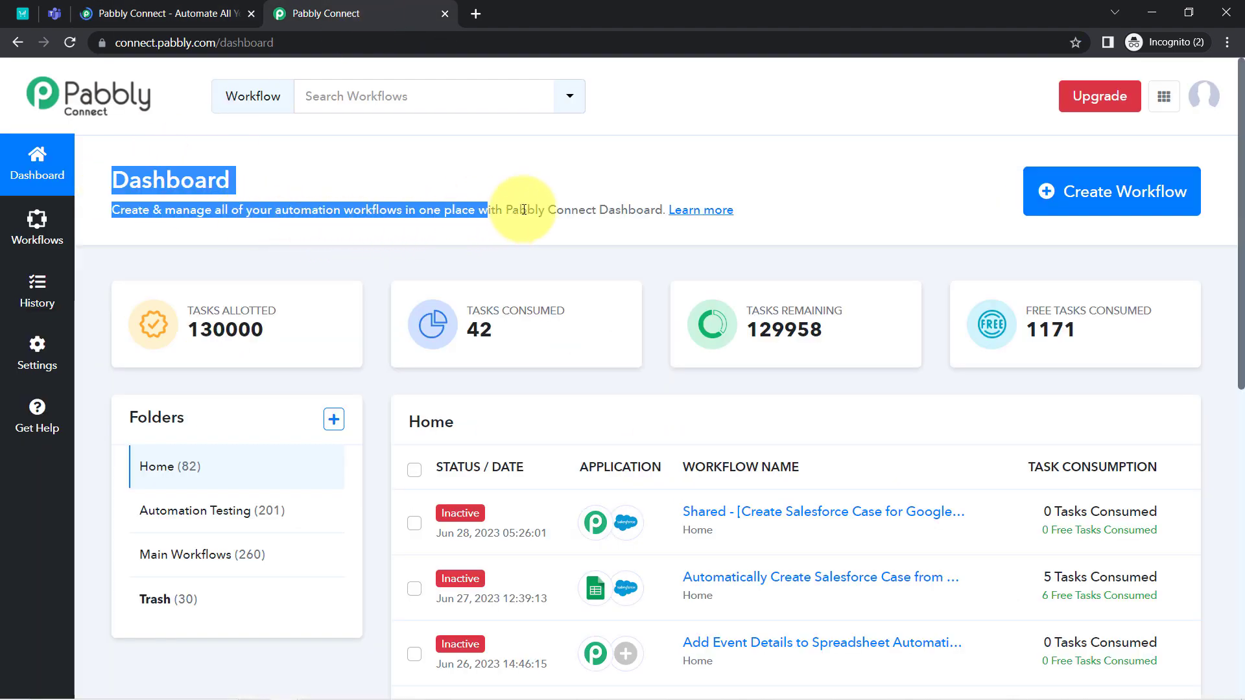
pyautogui.click(524, 210)
pyautogui.click(136, 13)
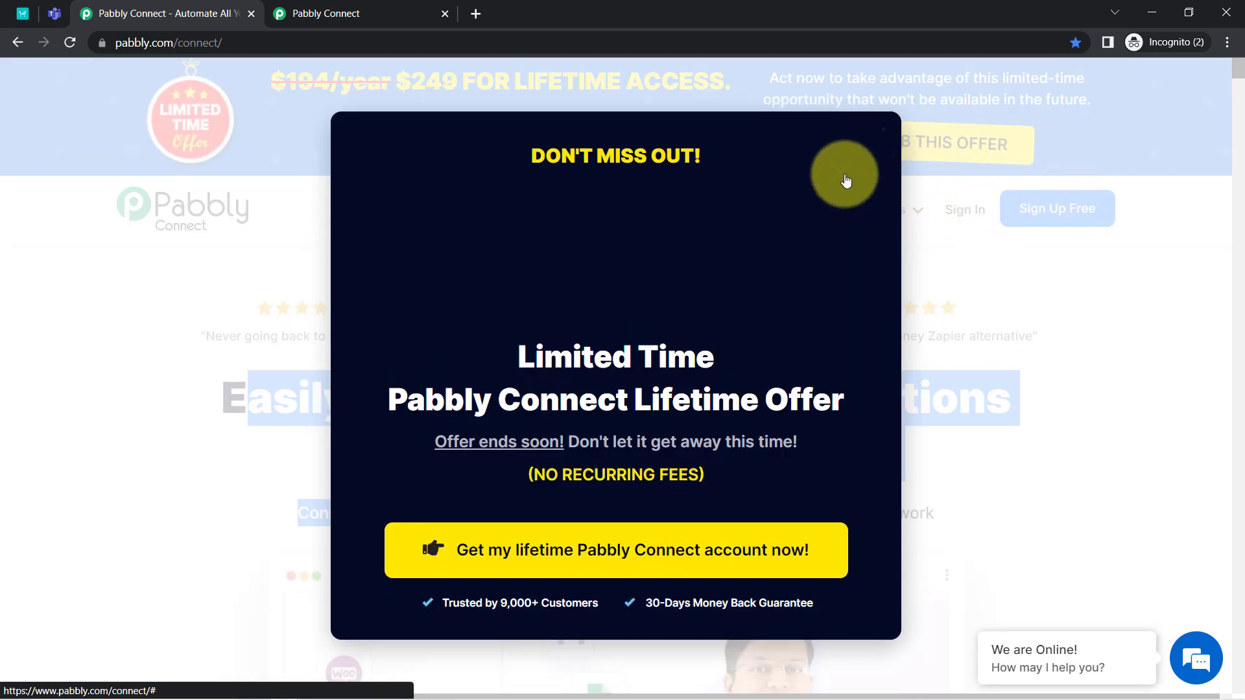
pyautogui.click(848, 175)
pyautogui.click(804, 415)
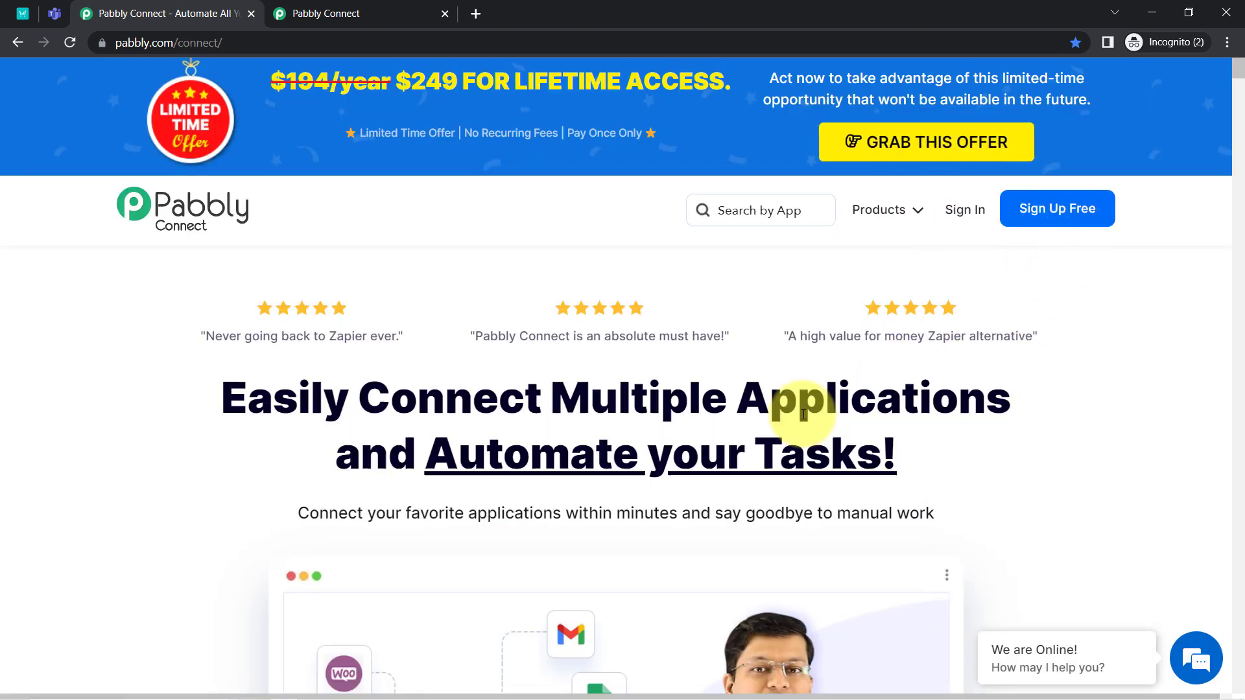
# Step: Create a workflow named "Send ThriveCart Payment Notification on Microsoft Teams" from the Pabbly Connect dashboard
pyautogui.click(338, 13)
pyautogui.doubleClick(212, 172)
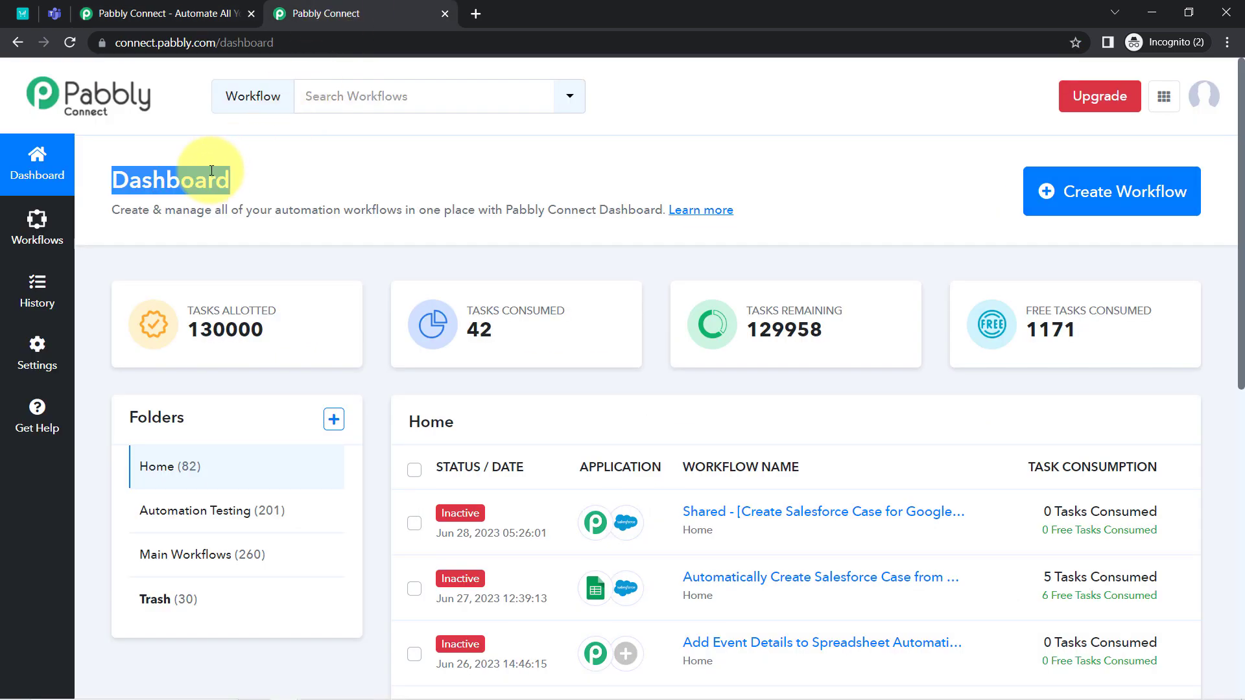
pyautogui.click(1120, 192)
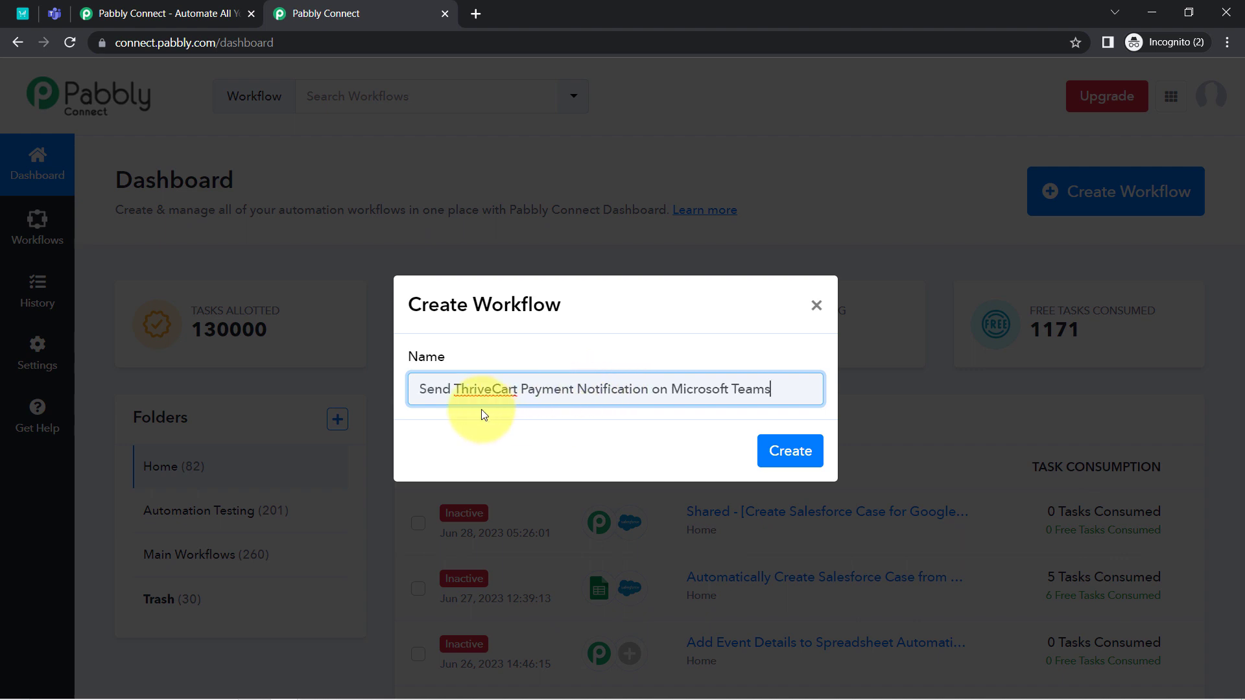
pyautogui.moveTo(442, 392); pyautogui.dragTo(711, 383)
pyautogui.click(711, 383)
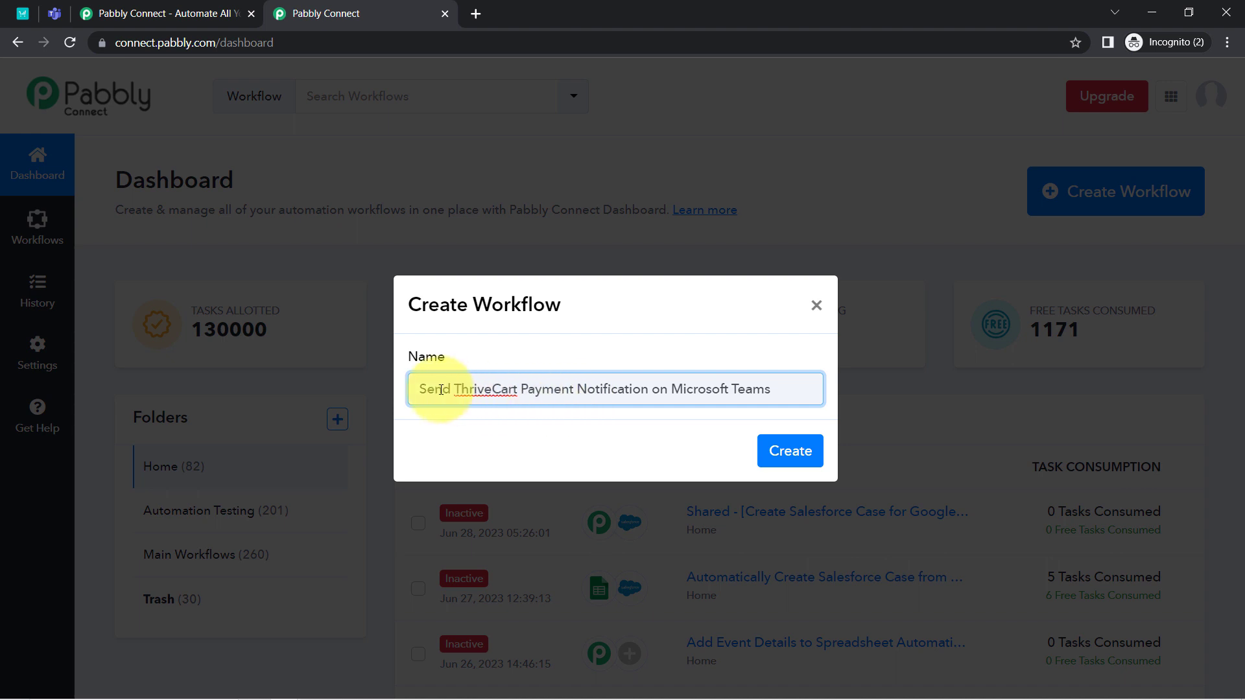
pyautogui.moveTo(458, 390); pyautogui.dragTo(753, 390)
pyautogui.click(794, 449)
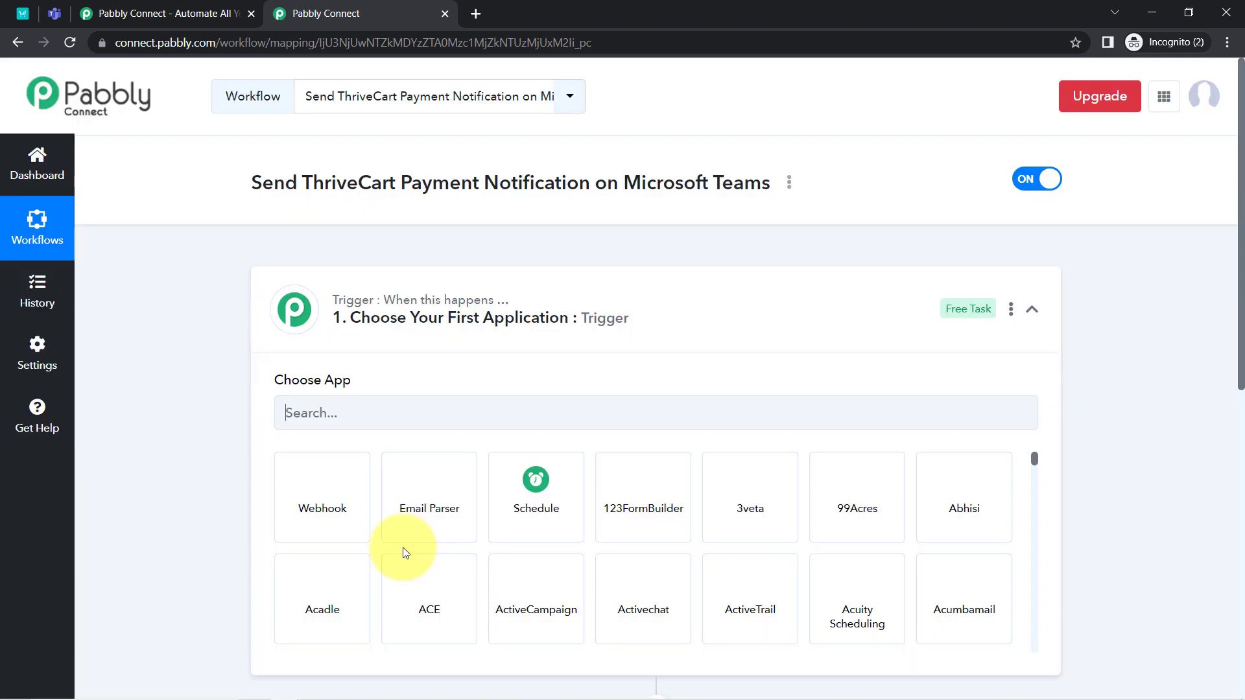
# Step: Search the trigger apps for "thrive" and choose ThriveCart as the workflow's trigger application
pyautogui.click(426, 299)
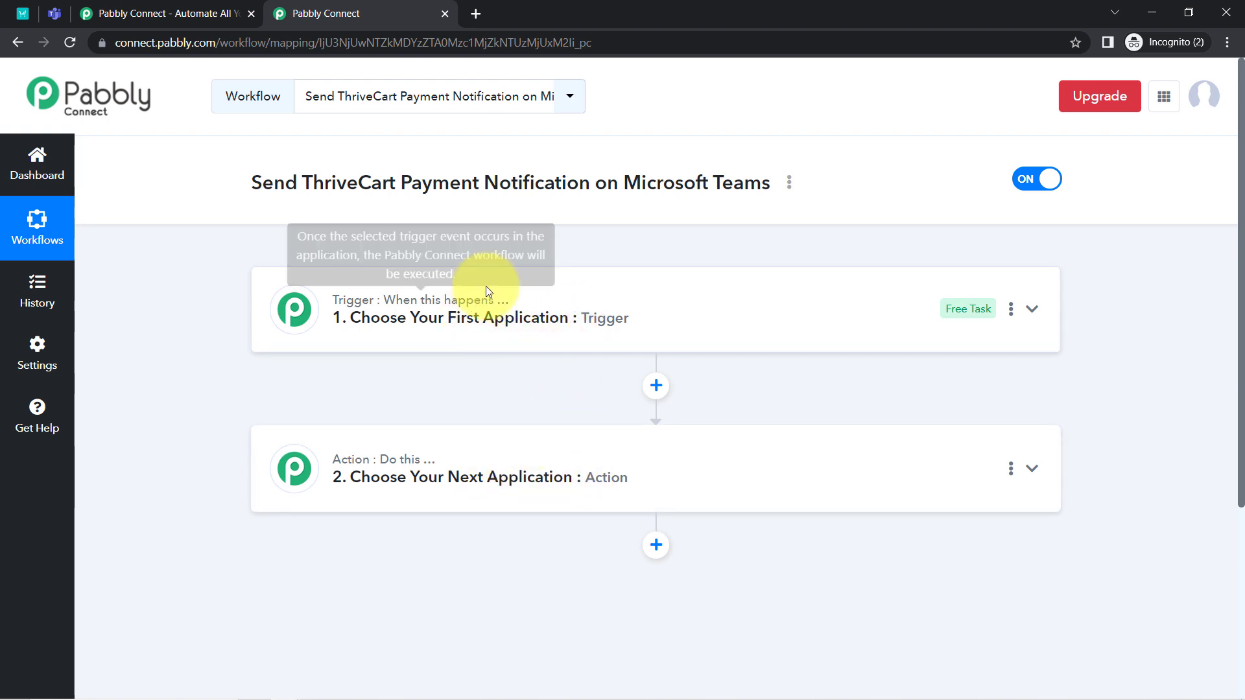
pyautogui.click(535, 313)
pyautogui.click(300, 411)
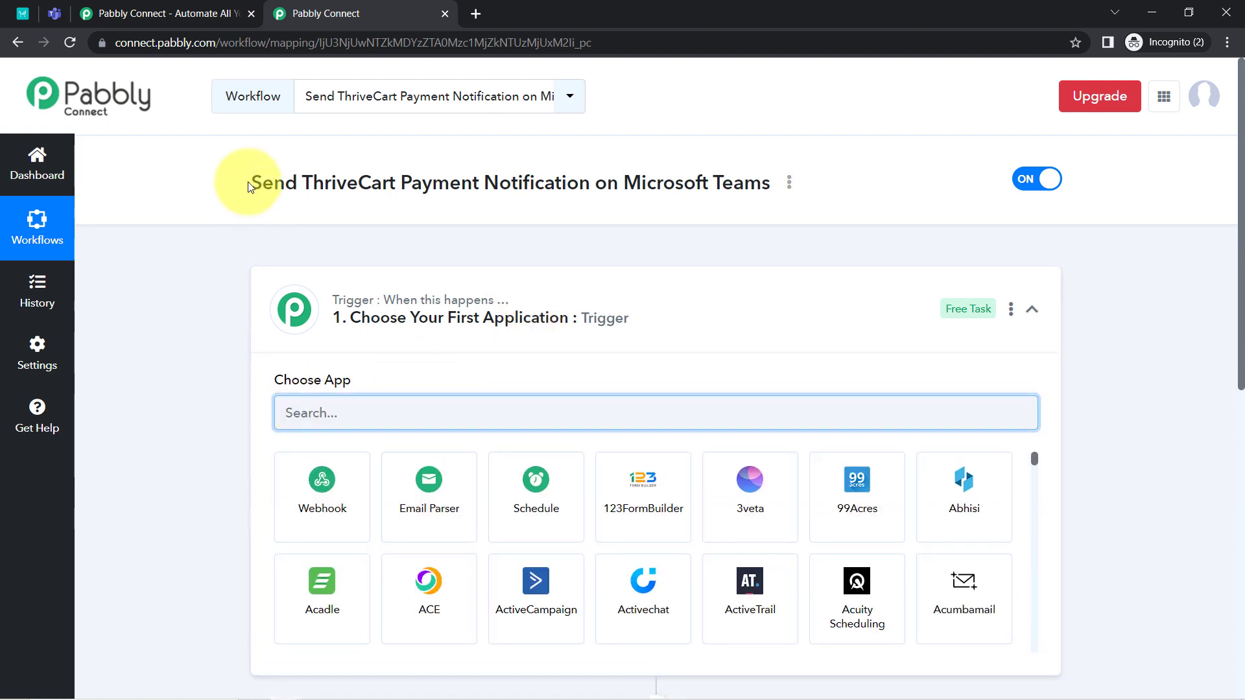
pyautogui.moveTo(248, 181); pyautogui.dragTo(722, 182)
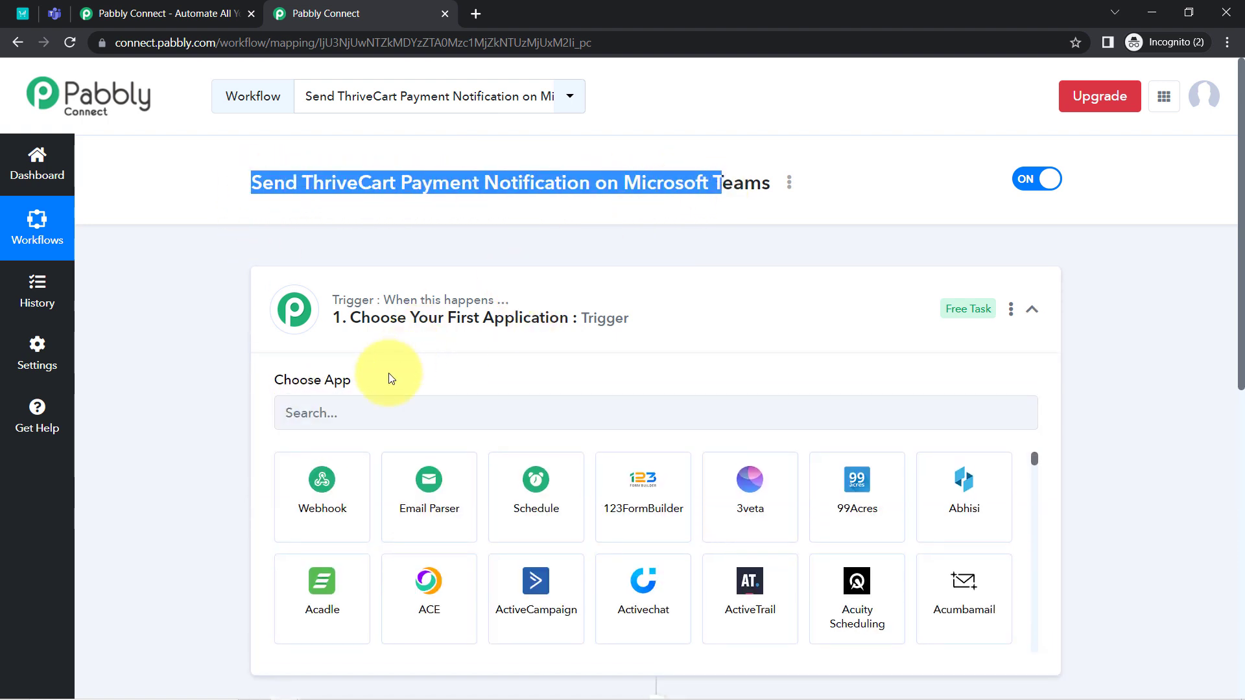
pyautogui.click(335, 407)
pyautogui.write('thrive')
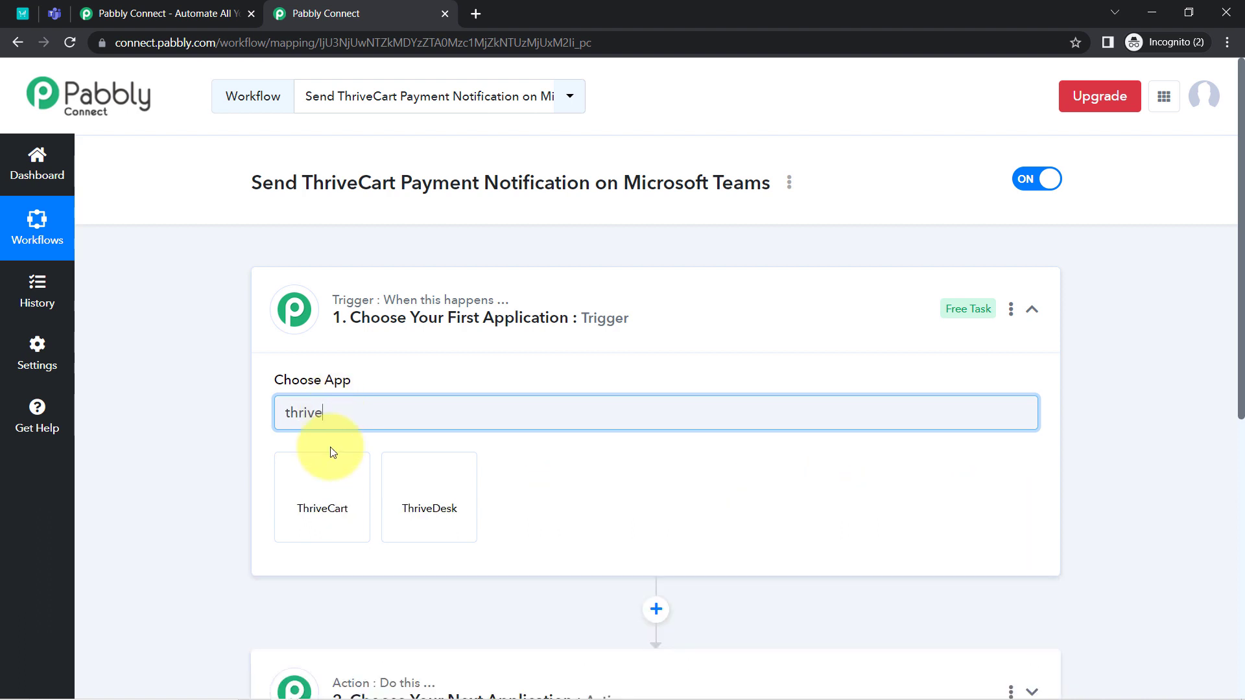
pyautogui.click(322, 477)
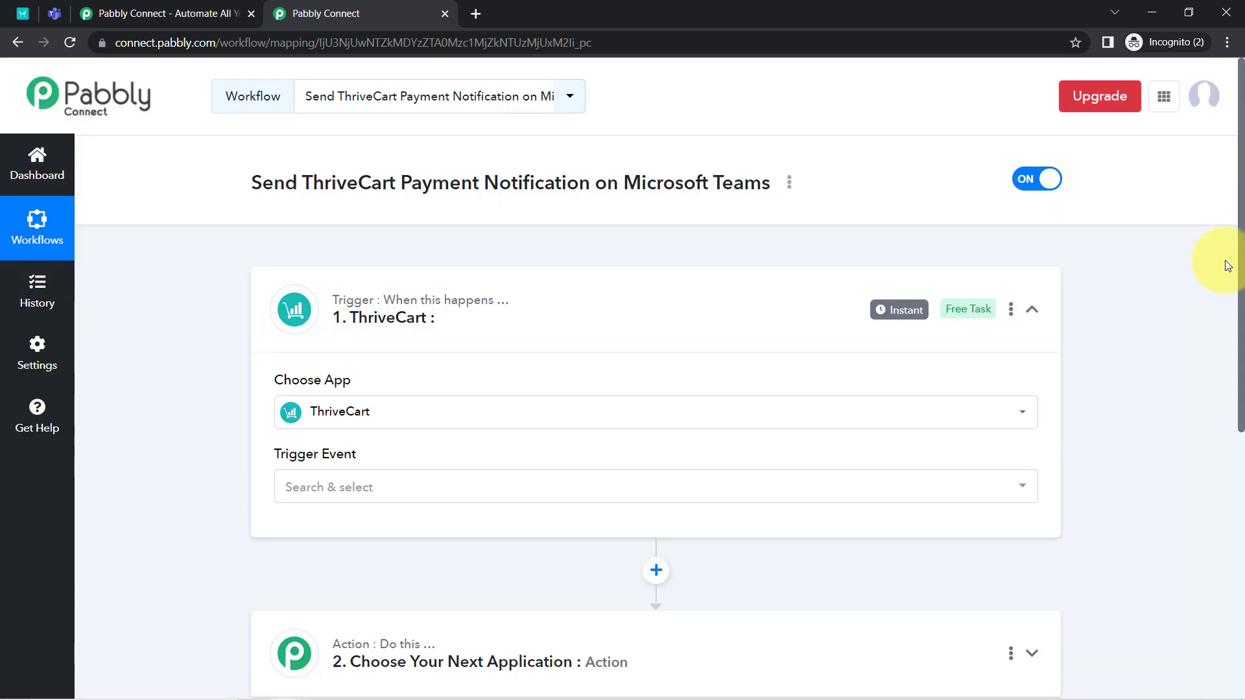
# Step: Search the action apps for "micro", choose Microsoft Teams as the action application, and collapse both workflow steps
pyautogui.scroll(-4, 1225, 415)
pyautogui.click(470, 386)
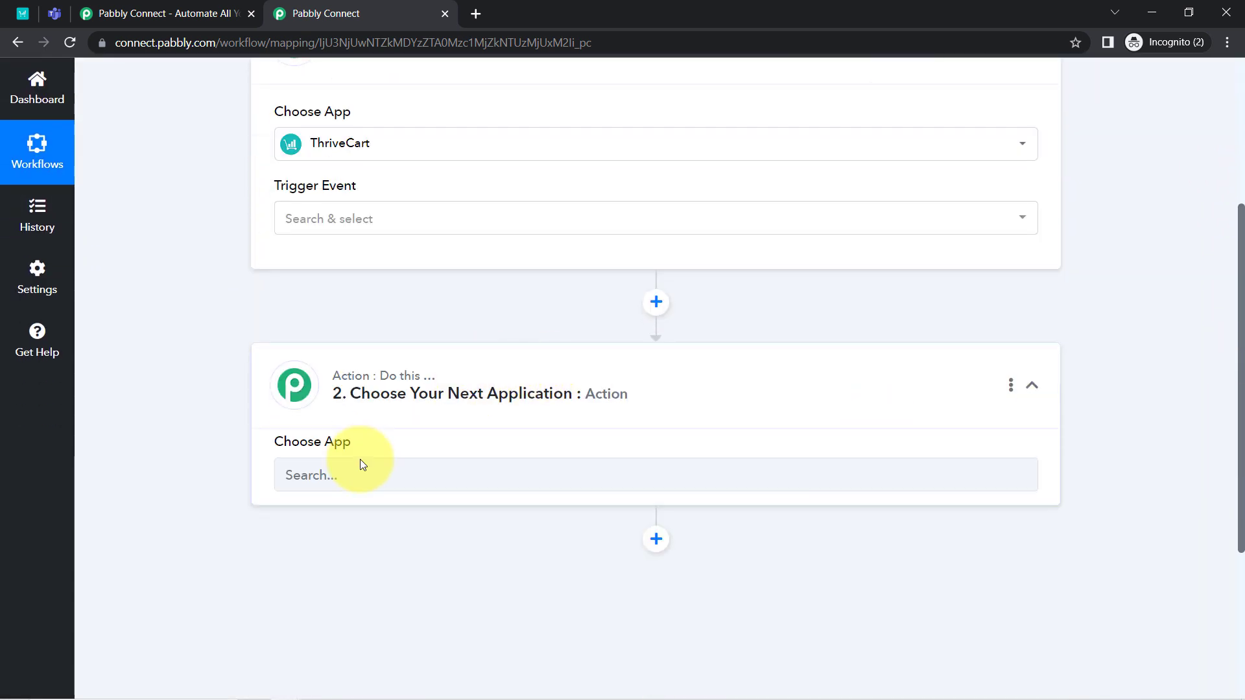
pyautogui.click(314, 495)
pyautogui.write('m')
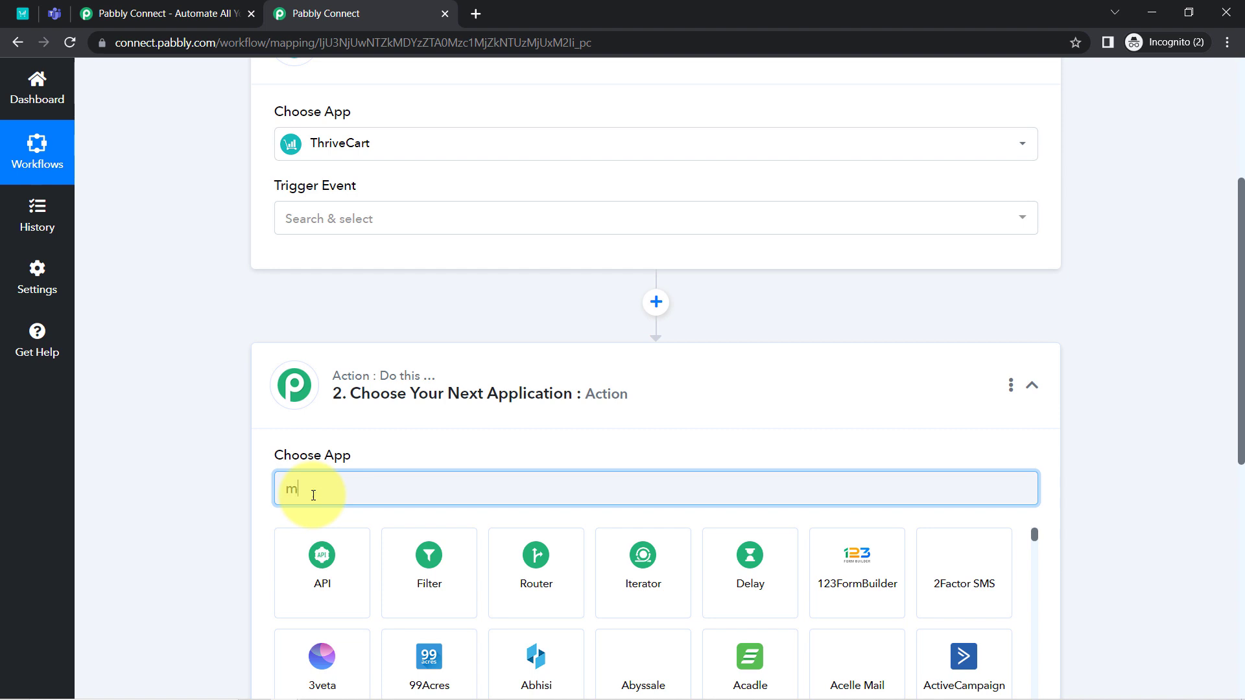
pyautogui.write('icro')
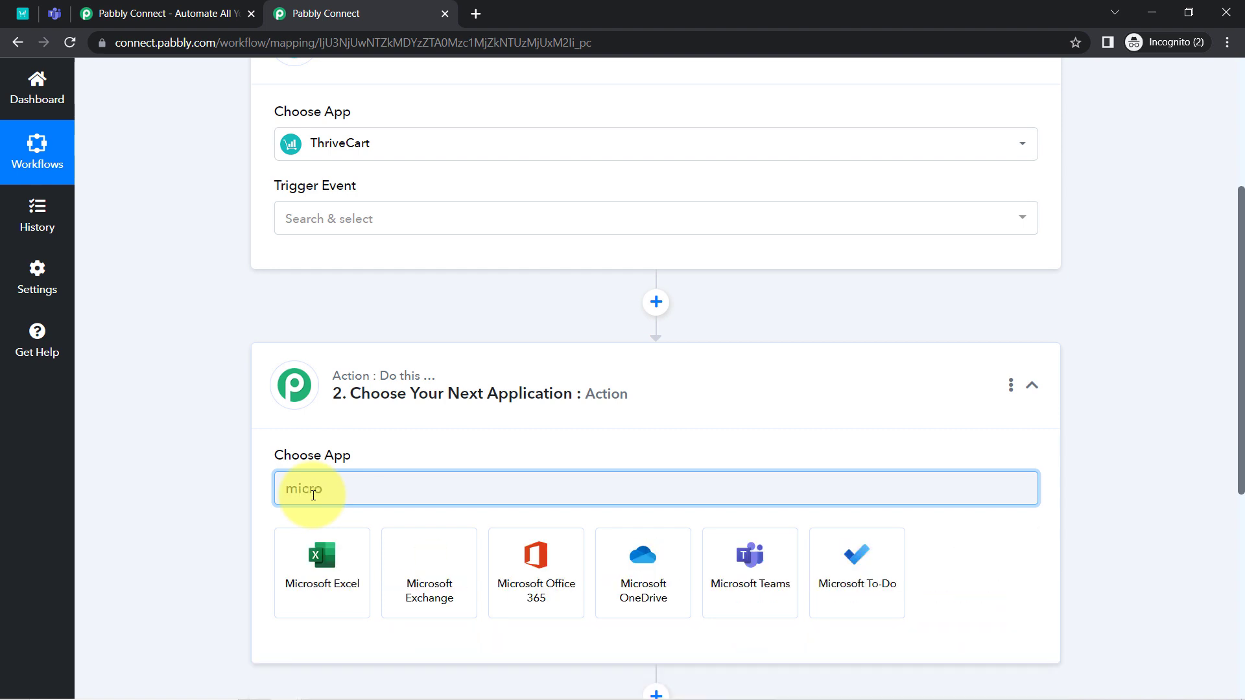
pyautogui.click(748, 576)
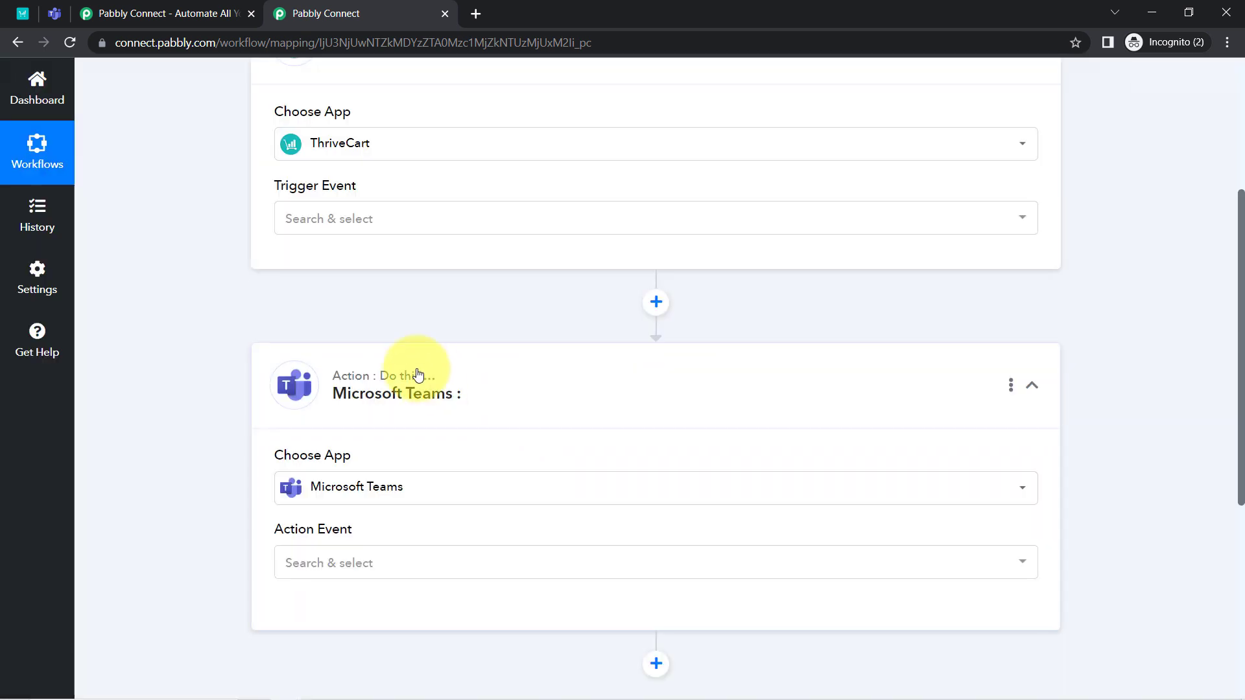
pyautogui.click(415, 374)
pyautogui.click(397, 301)
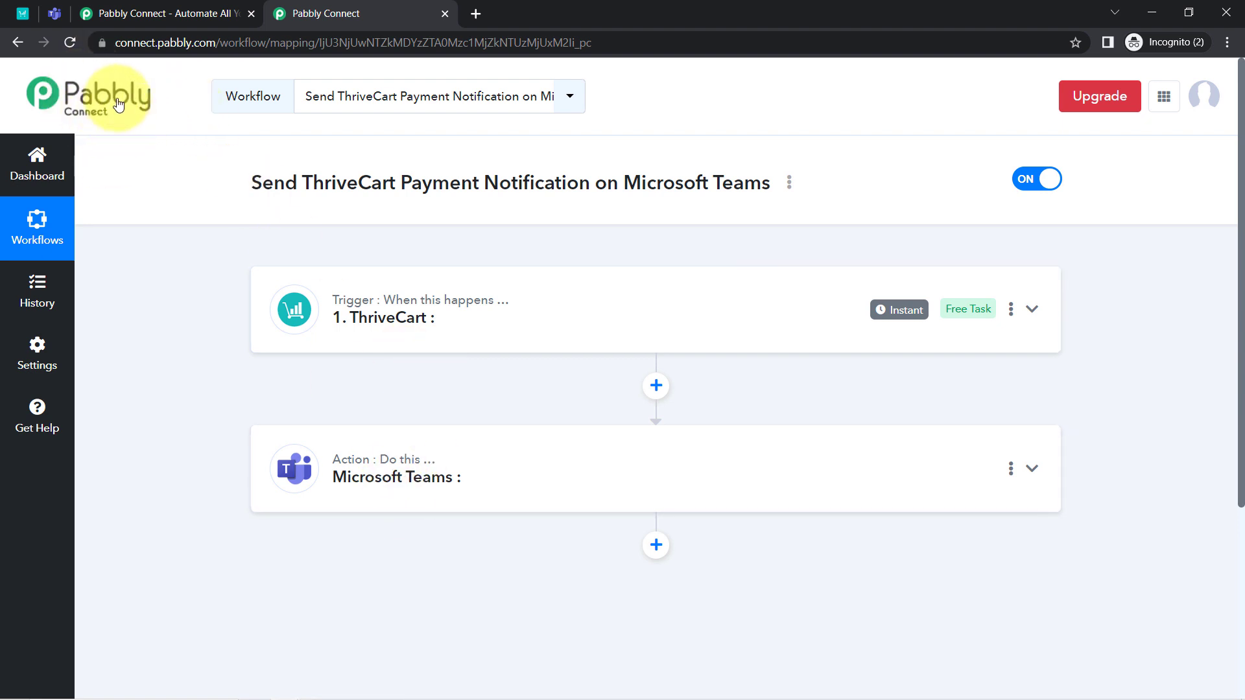
# Step: Expand the ThriveCart trigger and set its trigger event to Product Purchase
pyautogui.click(397, 329)
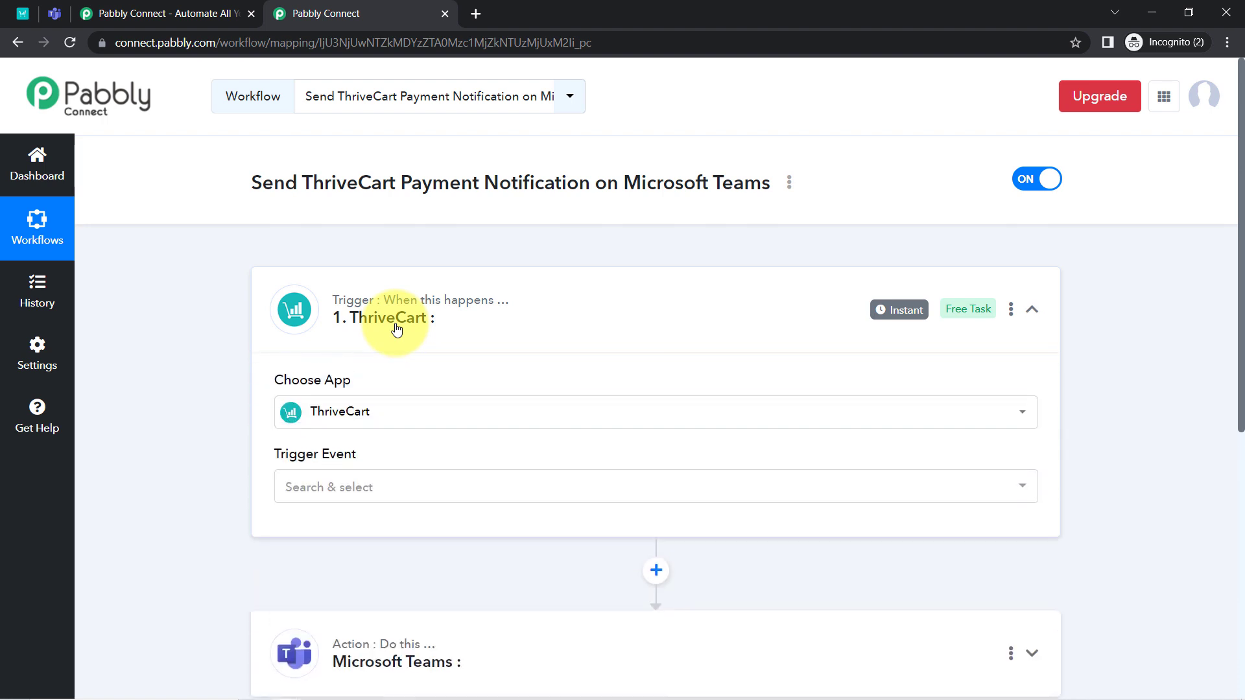
pyautogui.click(310, 488)
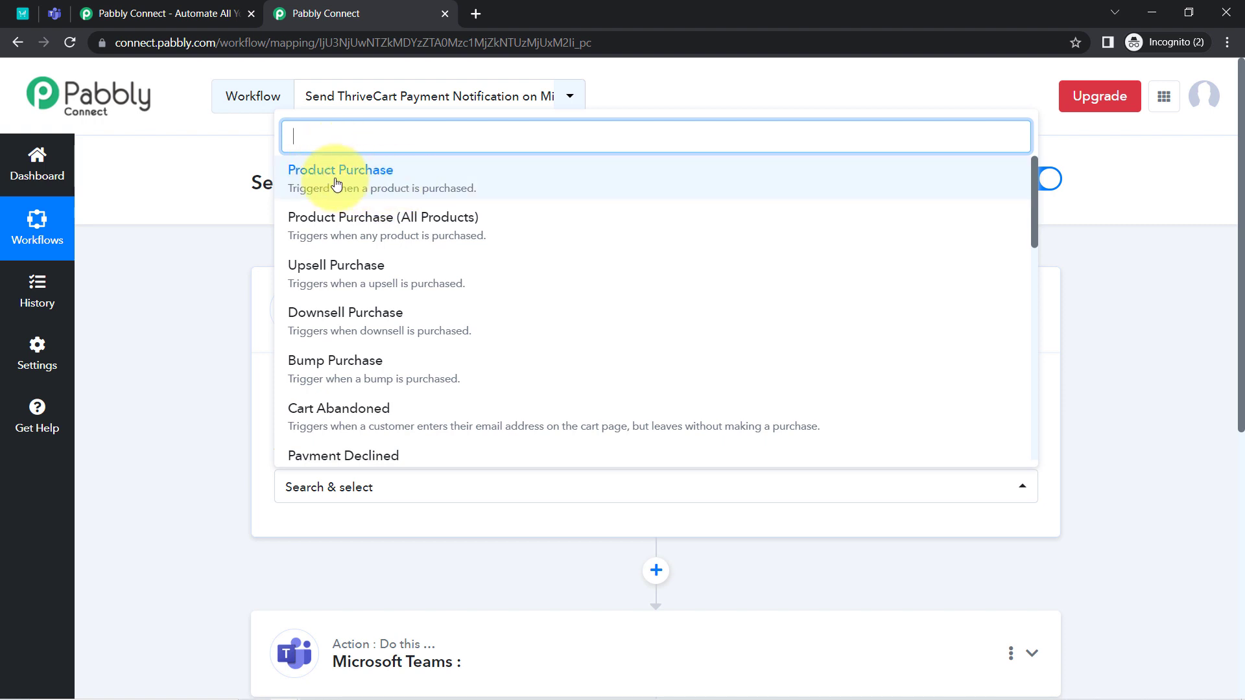
pyautogui.click(310, 183)
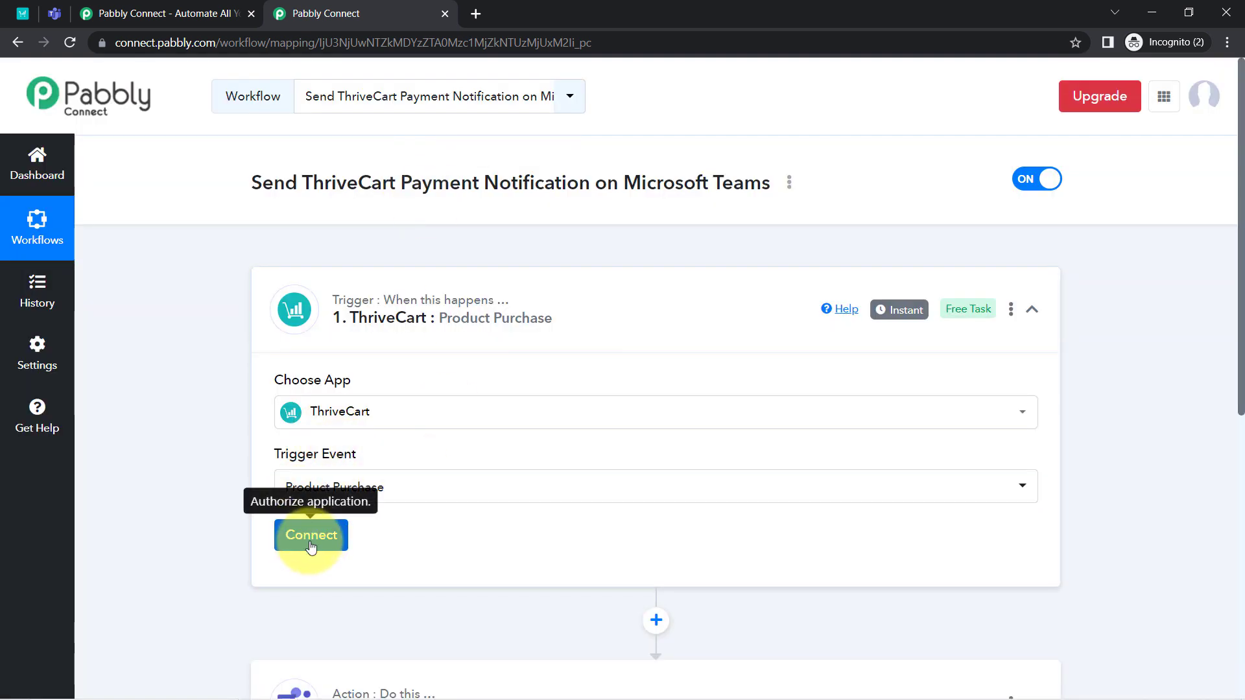
# Step: Start adding a new ThriveCart connection and open ThriveCart's API & webhooks settings in a separate browser tab
pyautogui.click(311, 546)
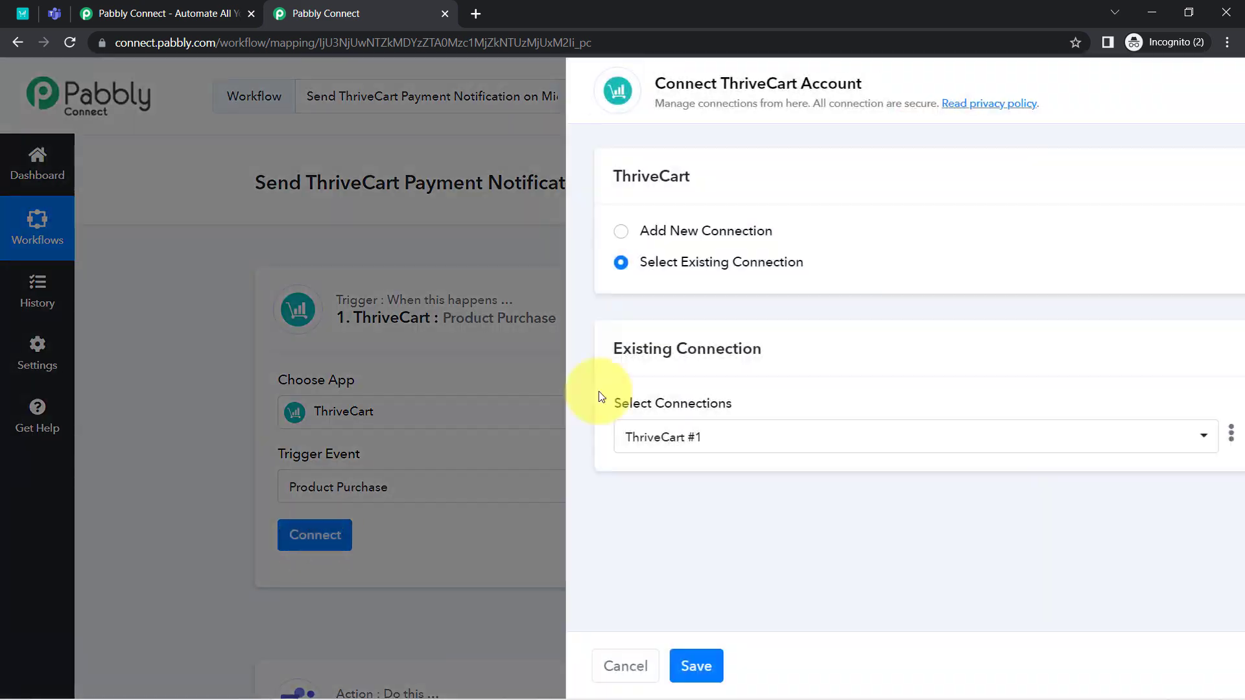
pyautogui.click(696, 230)
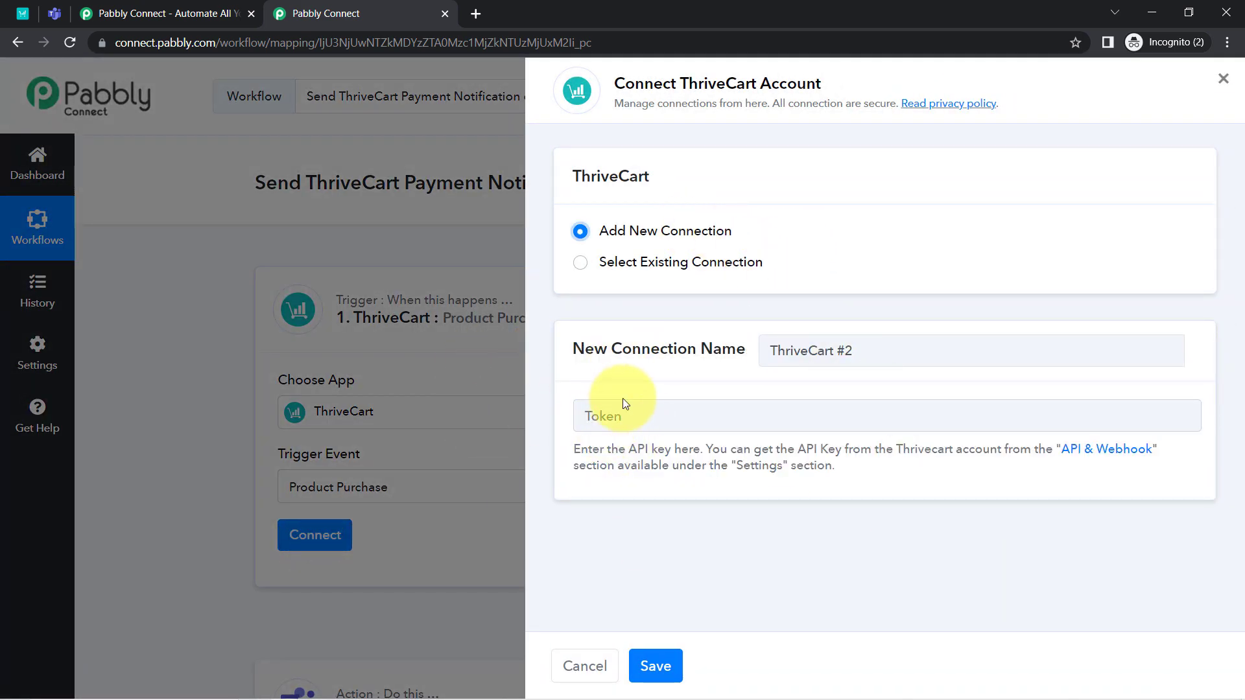
pyautogui.rightClick(1075, 454)
pyautogui.click(1099, 464)
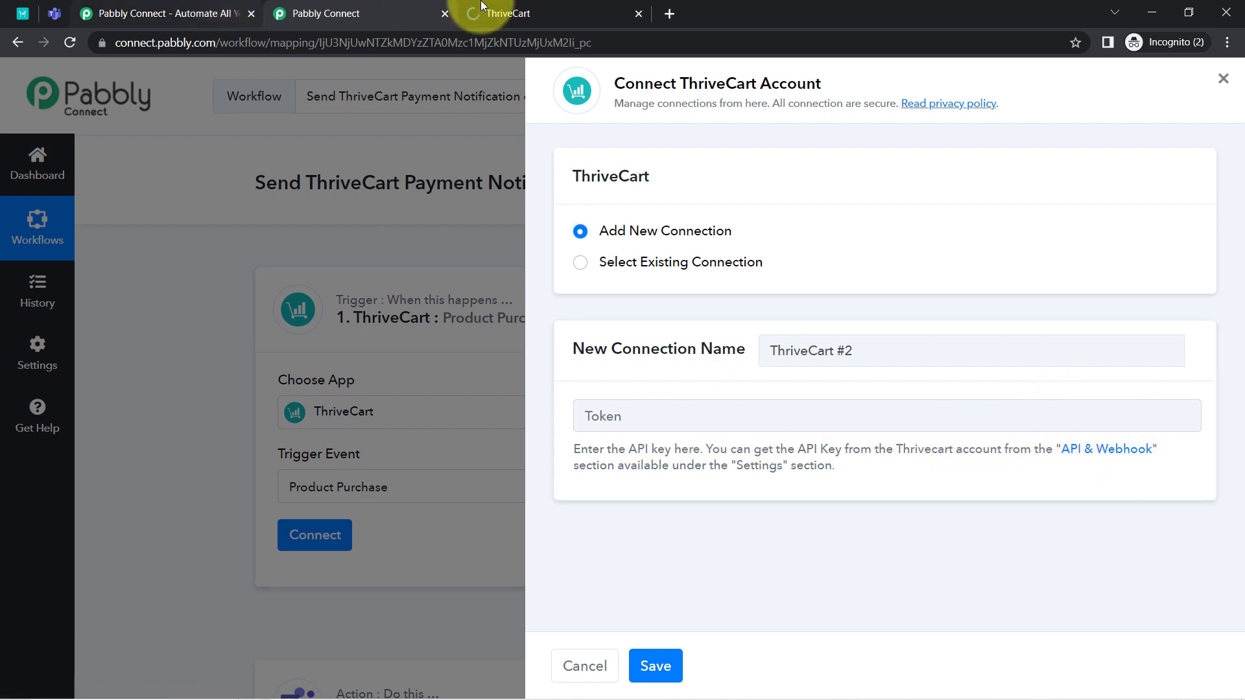
pyautogui.click(506, 12)
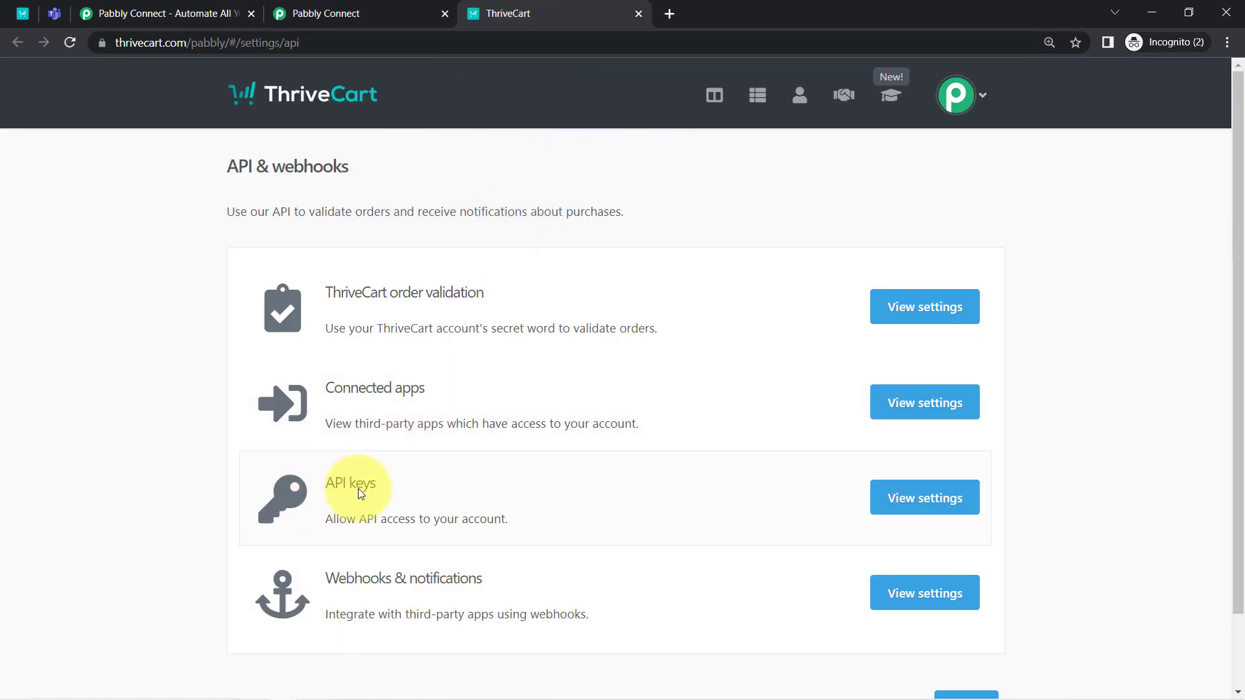
# Step: Copy the full API key of the Pabbly entry in ThriveCart's API keys, and return to the API & webhooks page
pyautogui.click(898, 505)
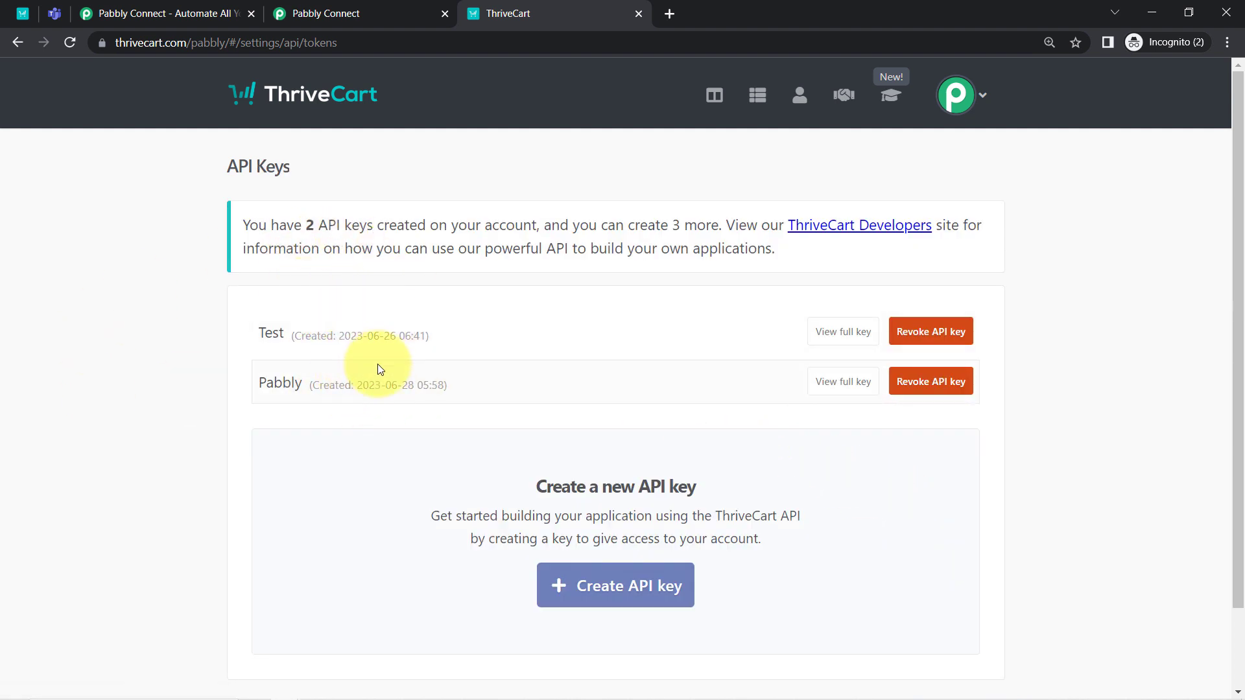
pyautogui.click(829, 389)
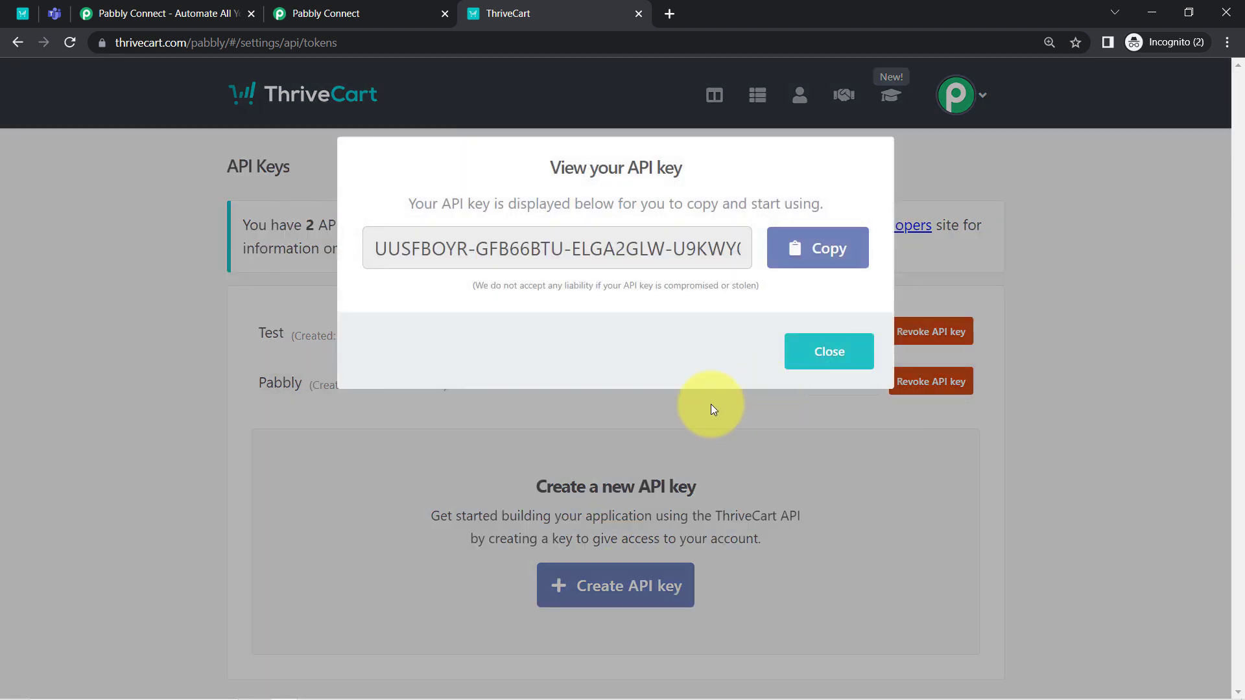
pyautogui.click(789, 250)
pyautogui.click(826, 352)
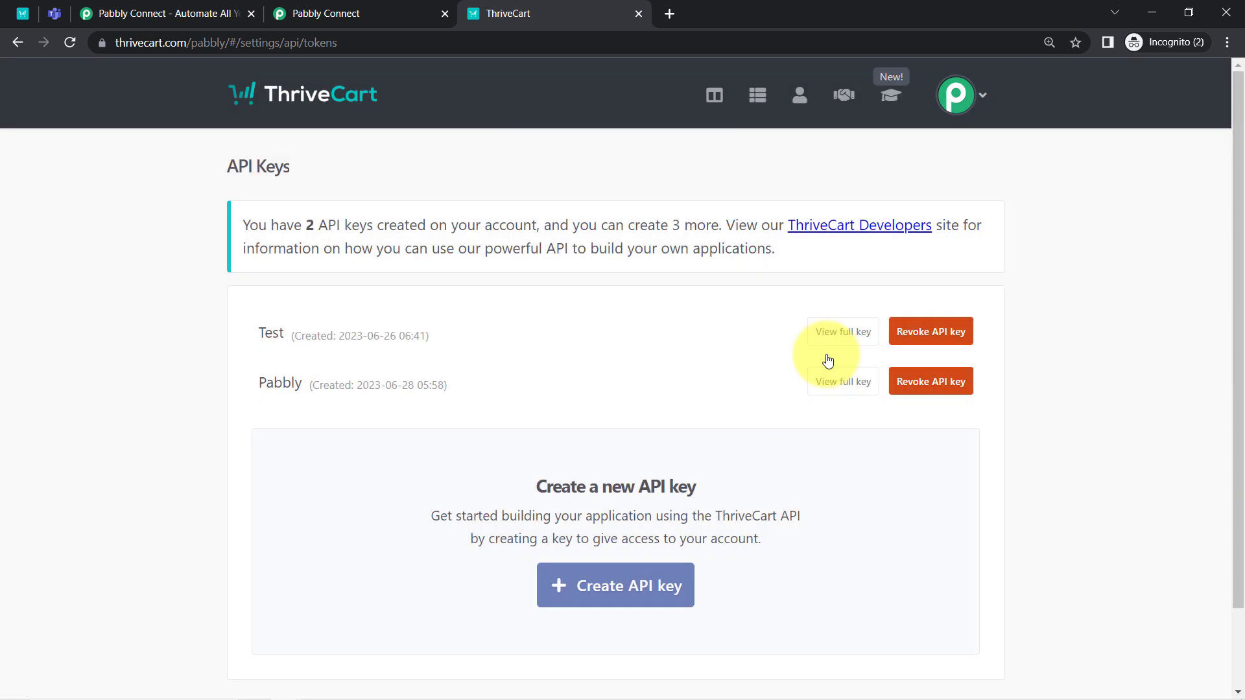
pyautogui.scroll(-3, 660, 471)
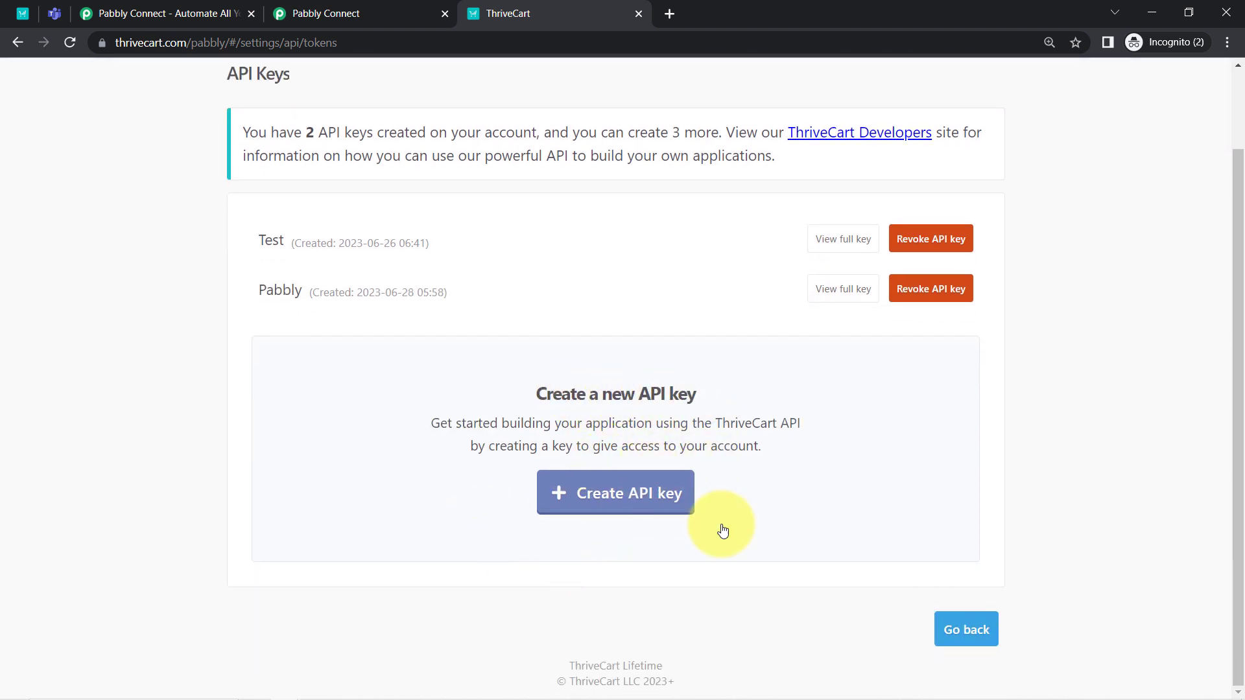
pyautogui.click(962, 630)
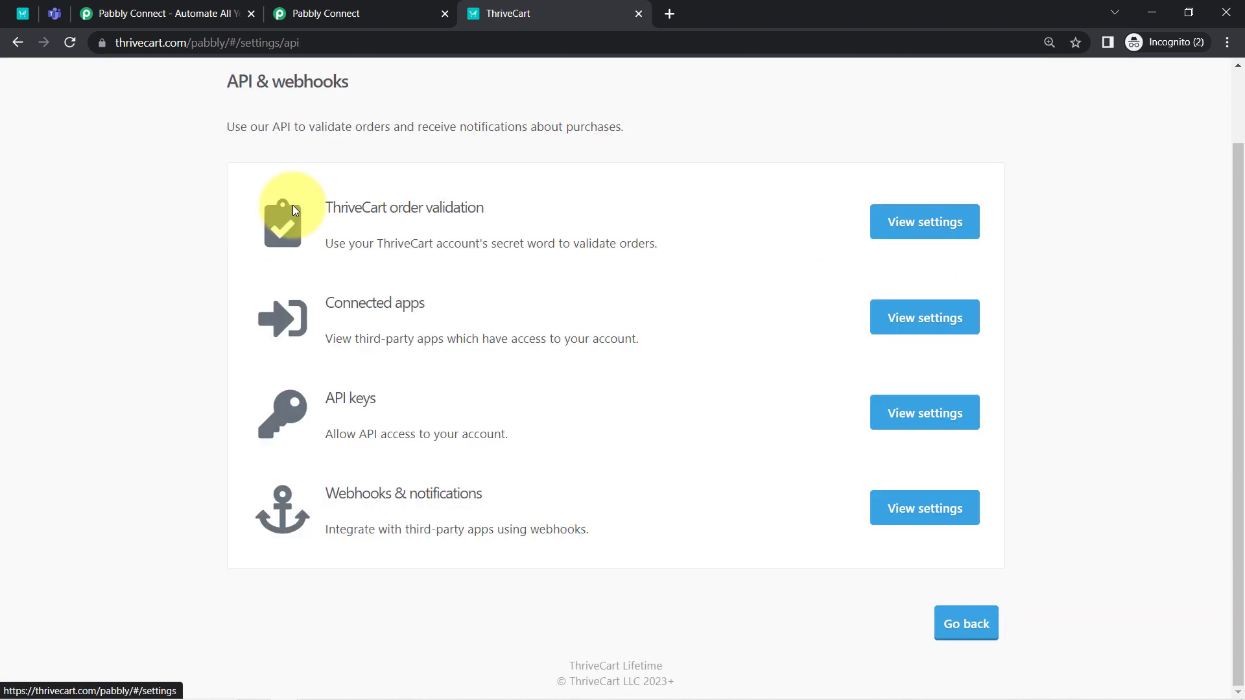
# Step: Back in Pabbly Connect, paste the ThriveCart API key as the new connection's token and save the connection
pyautogui.click(363, 8)
pyautogui.click(621, 418)
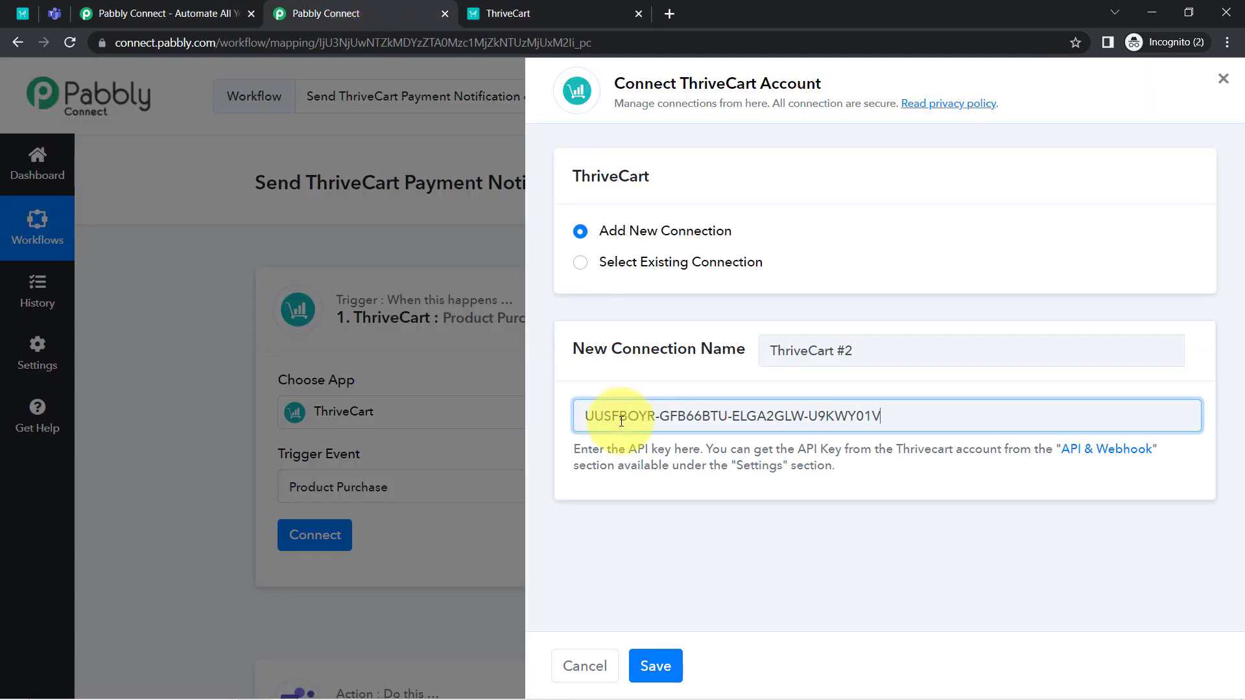
pyautogui.click(654, 667)
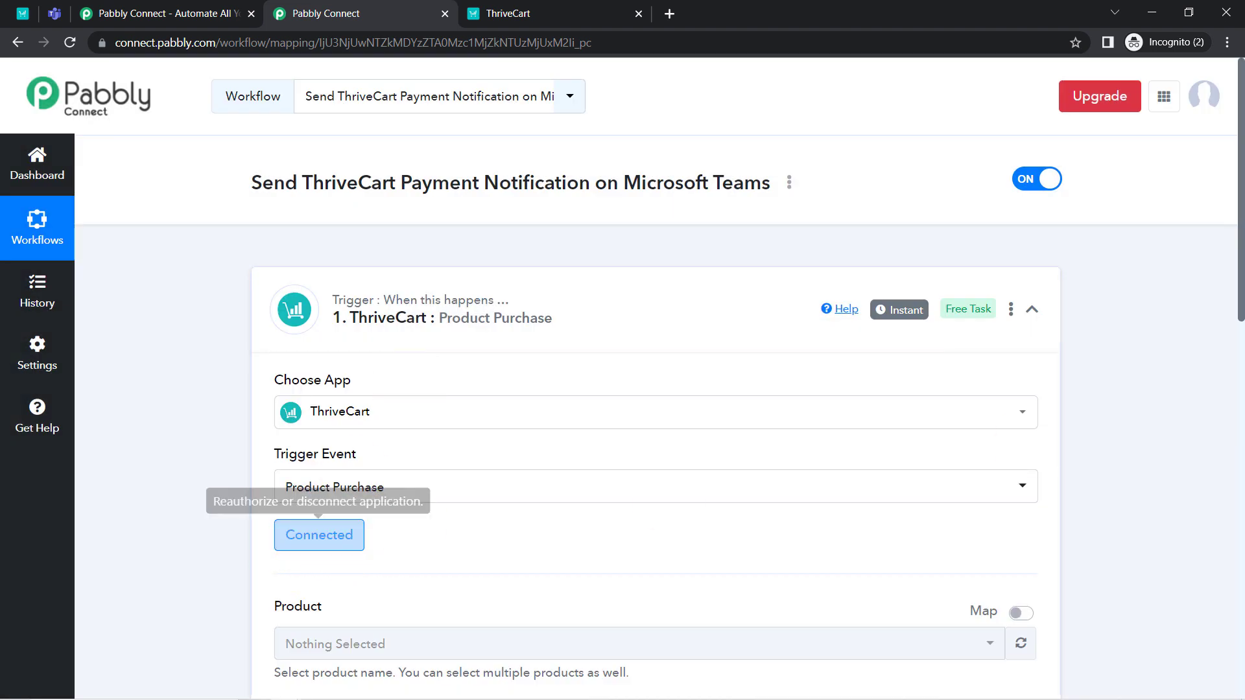
# Step: Choose PHP Language Course as the product for the ThriveCart trigger
pyautogui.moveTo(1240, 282); pyautogui.dragTo(1241, 447)
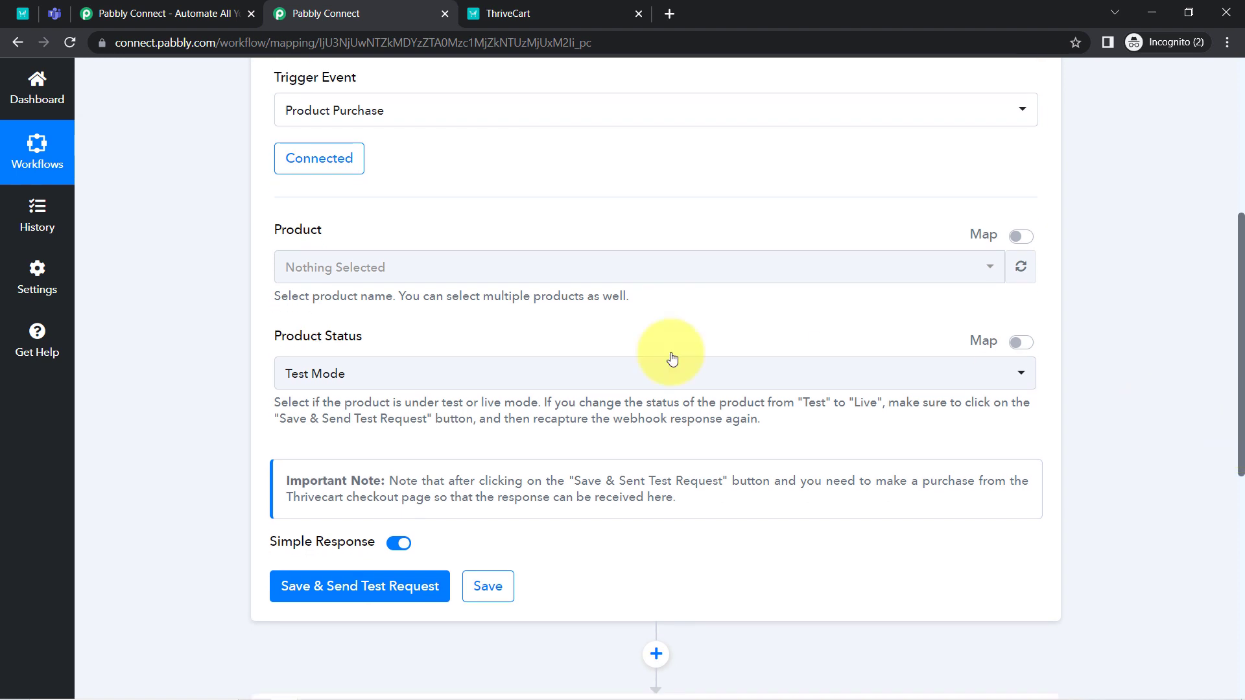
pyautogui.moveTo(307, 292); pyautogui.dragTo(539, 300)
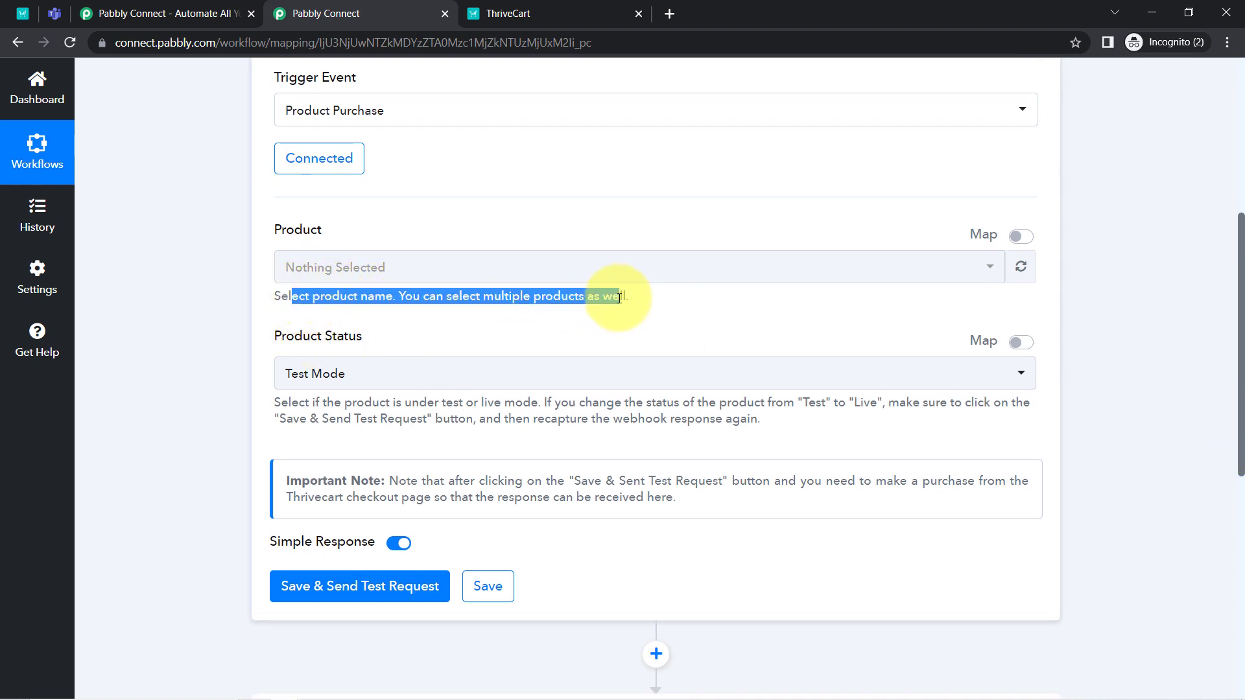
pyautogui.click(577, 297)
pyautogui.click(331, 273)
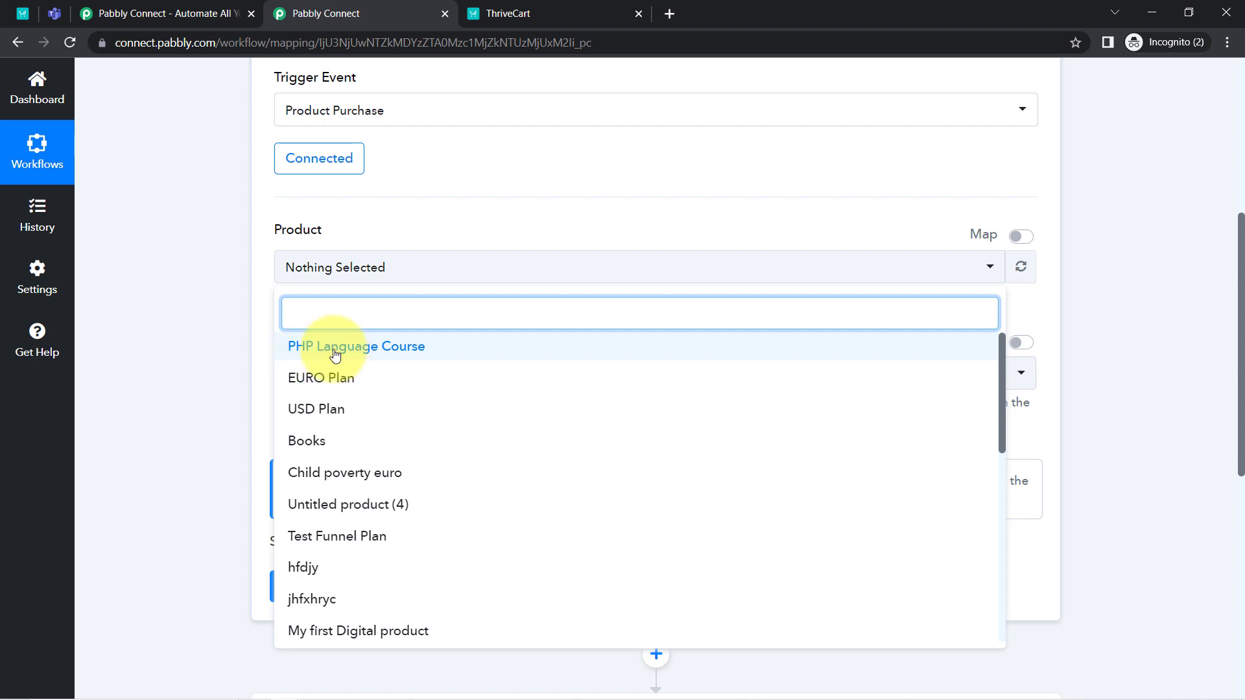
pyautogui.scroll(-2, 397, 454)
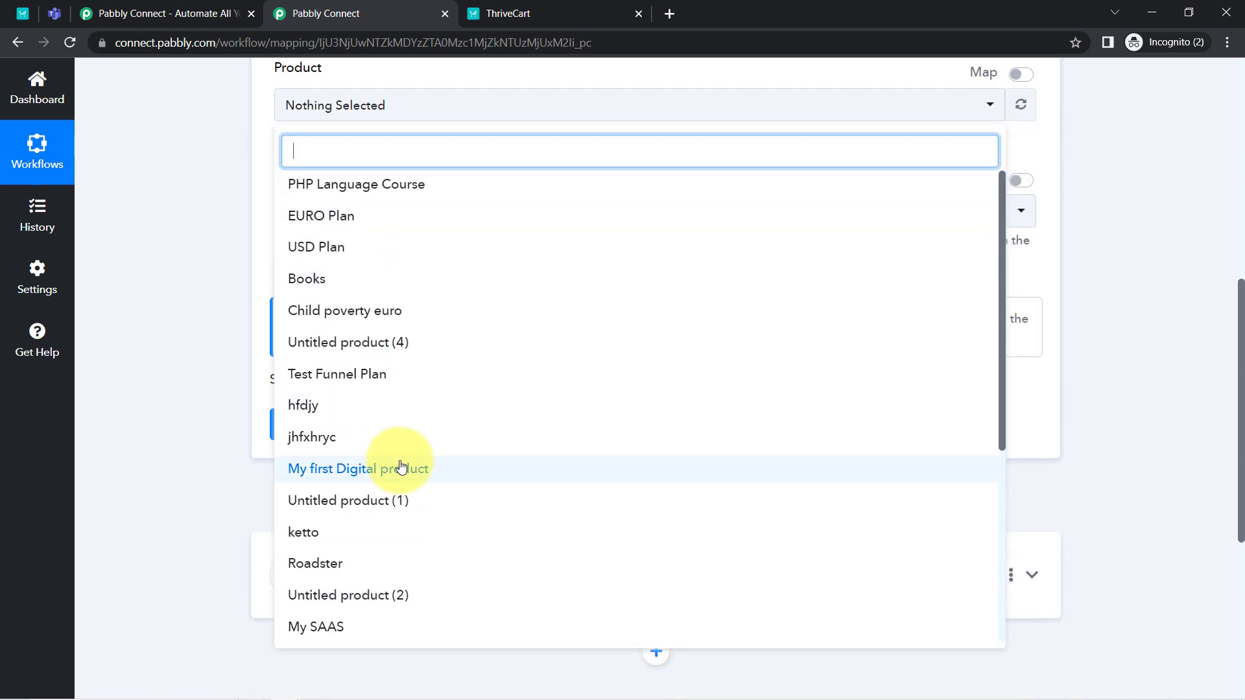
pyautogui.click(327, 186)
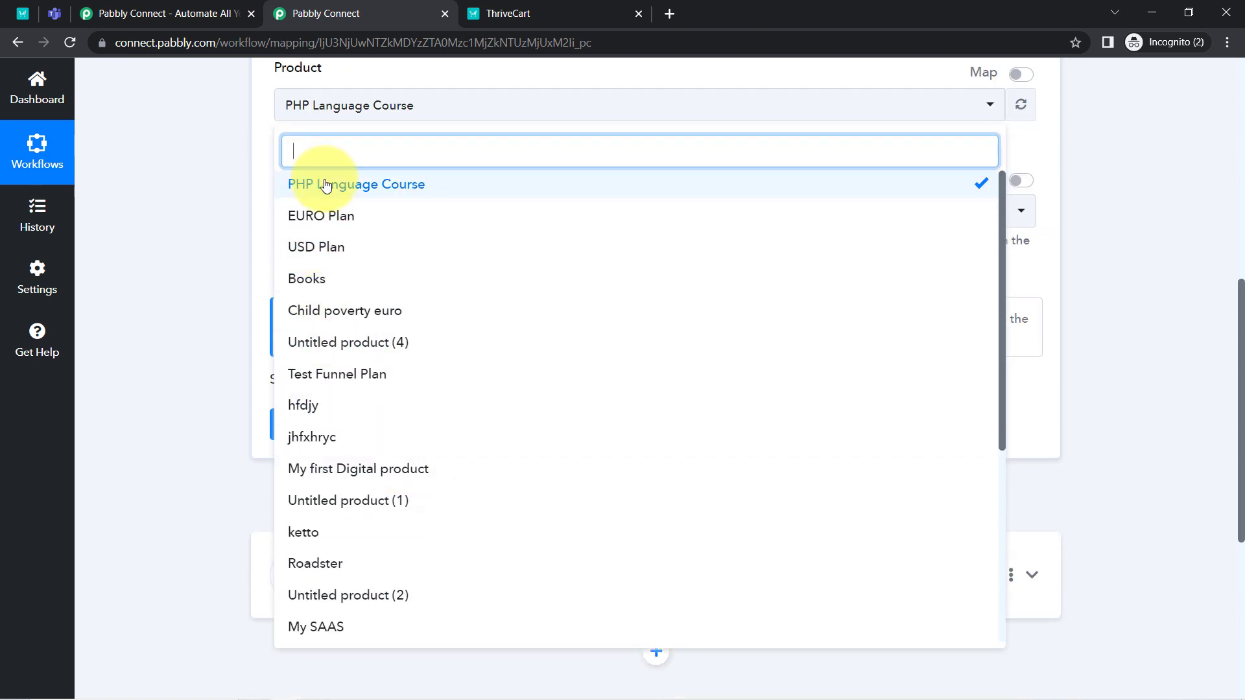
pyautogui.click(235, 205)
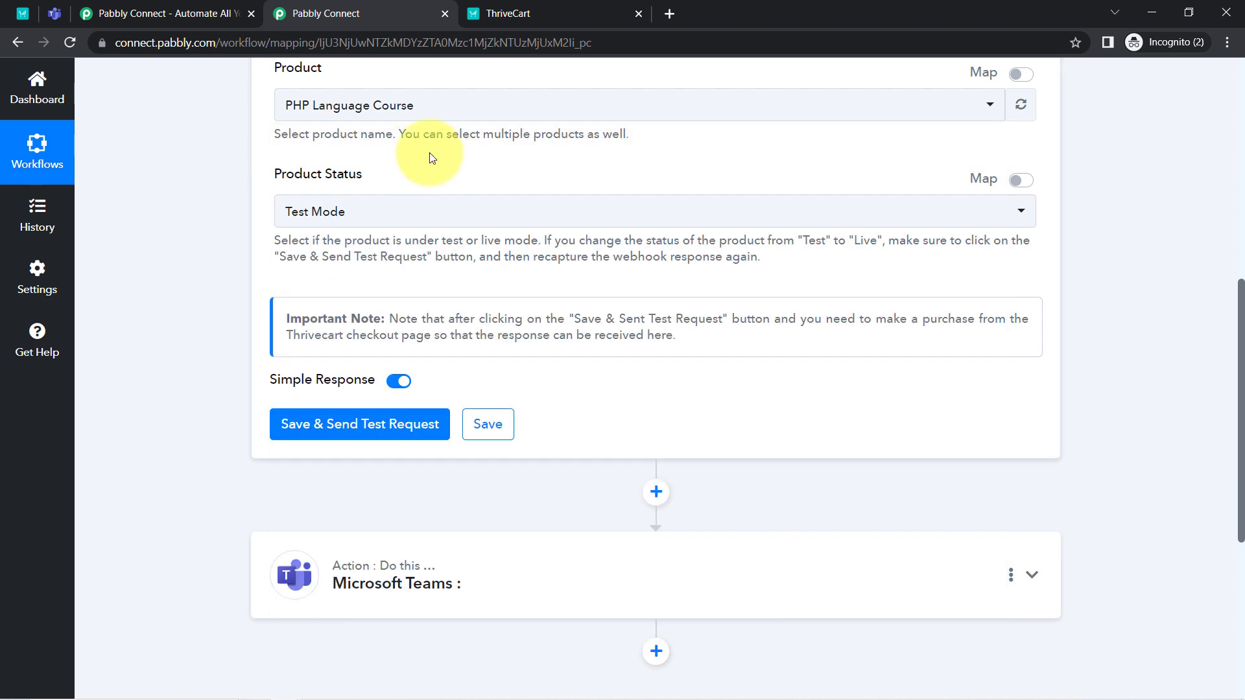
pyautogui.moveTo(420, 138); pyautogui.dragTo(557, 140)
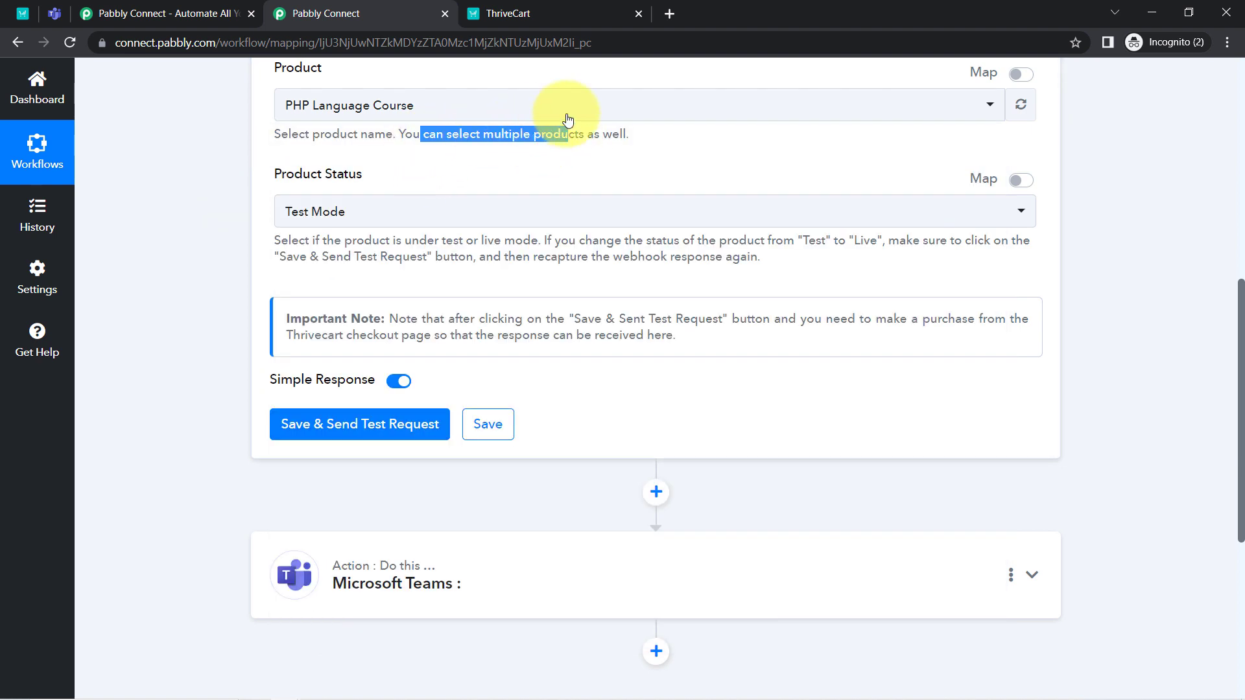
# Step: Check the test and live labels in ThriveCart's product list, and return to the Pabbly Connect workflow
pyautogui.moveTo(1239, 314); pyautogui.dragTo(1240, 244)
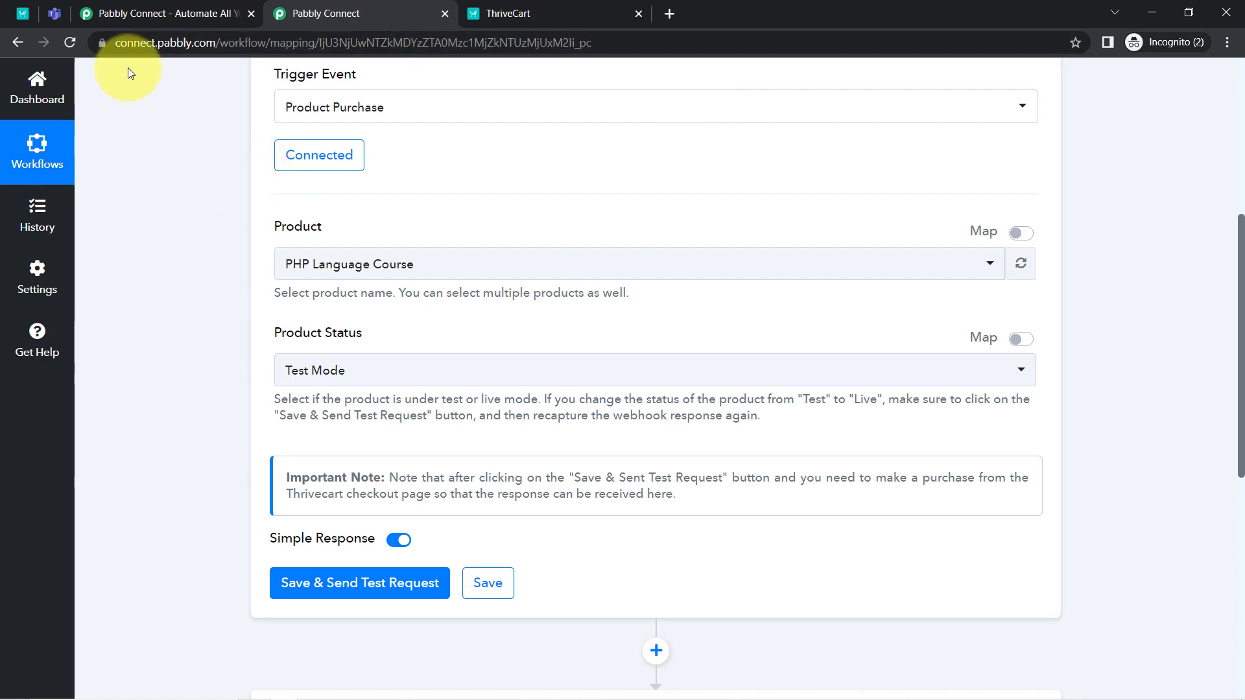
pyautogui.click(26, 15)
pyautogui.scroll(-11, 633, 453)
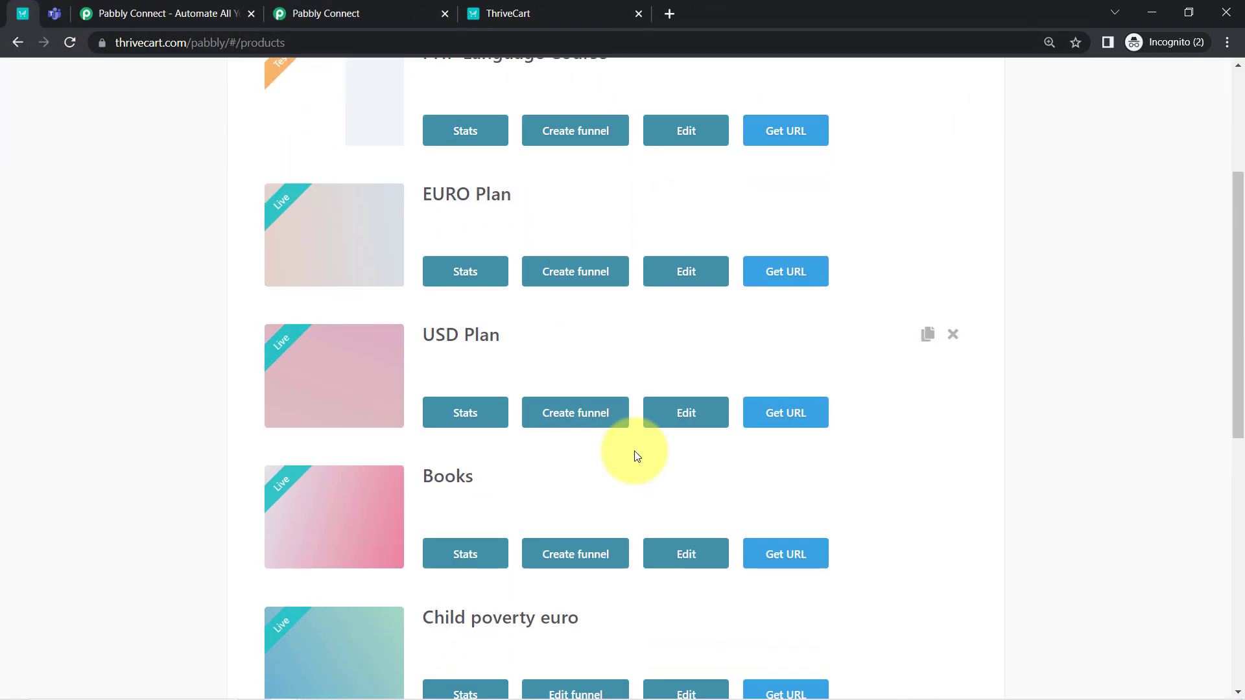
pyautogui.scroll(11, 634, 458)
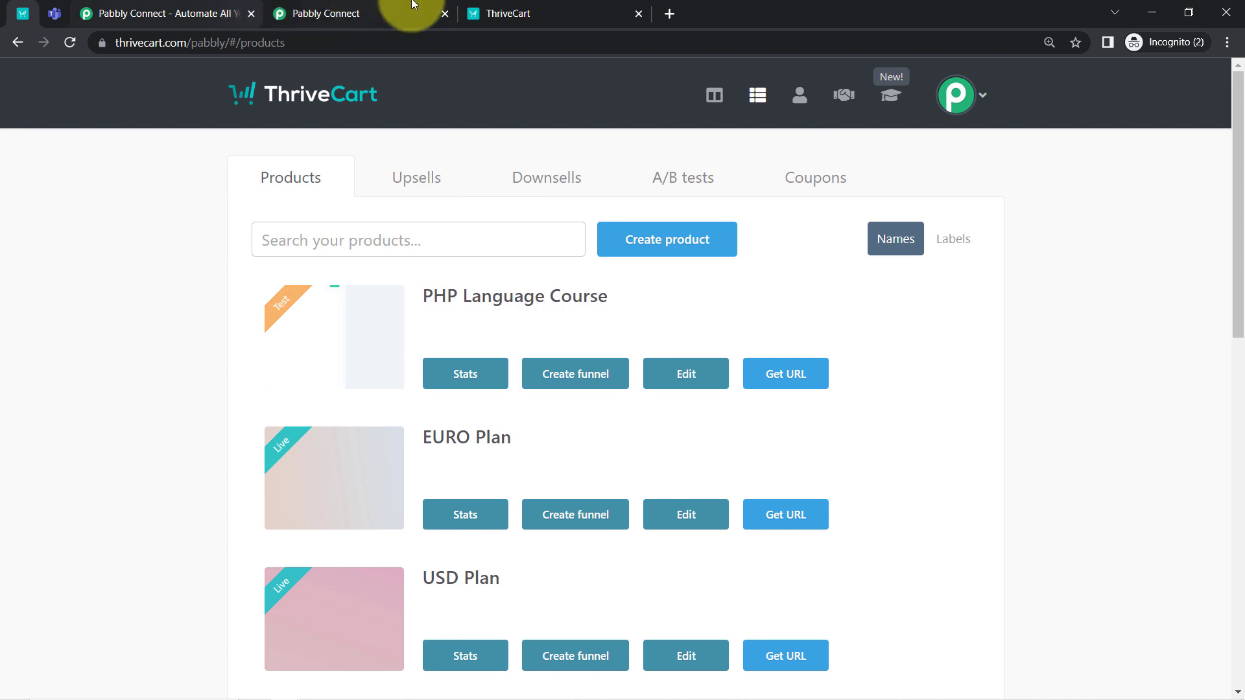
pyautogui.click(328, 13)
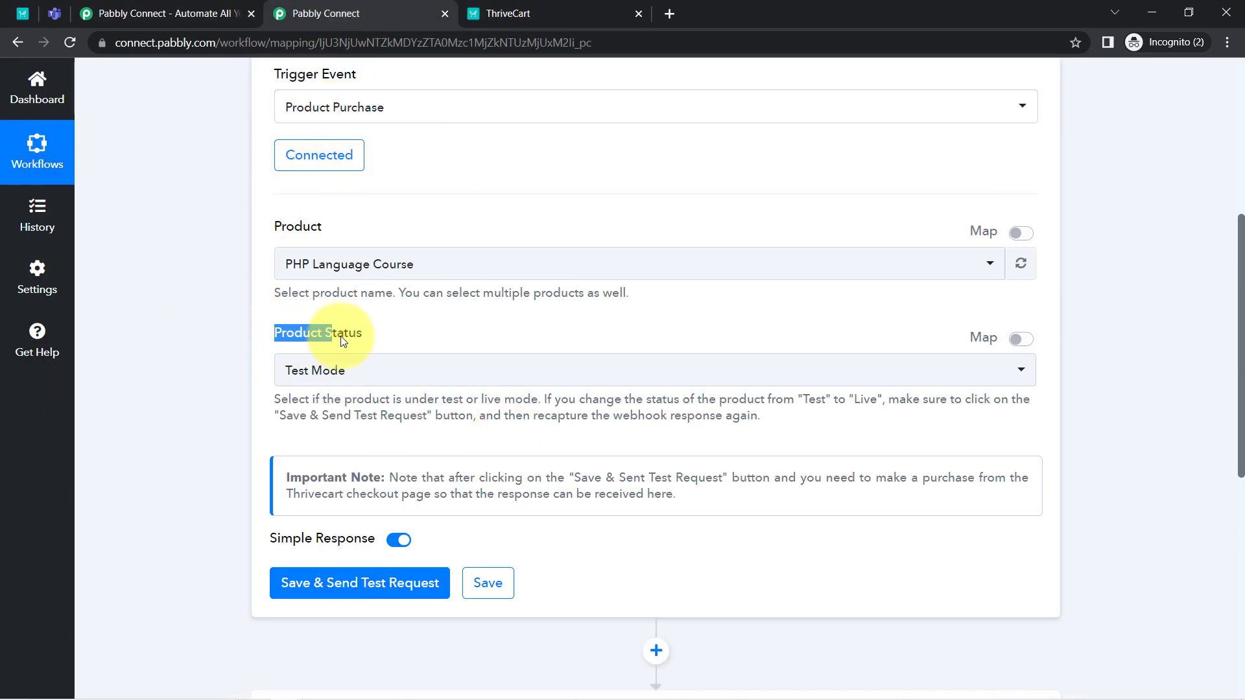
# Step: Set the product status to Test Mode, and save the trigger with a test request so it listens for a response
pyautogui.click(293, 371)
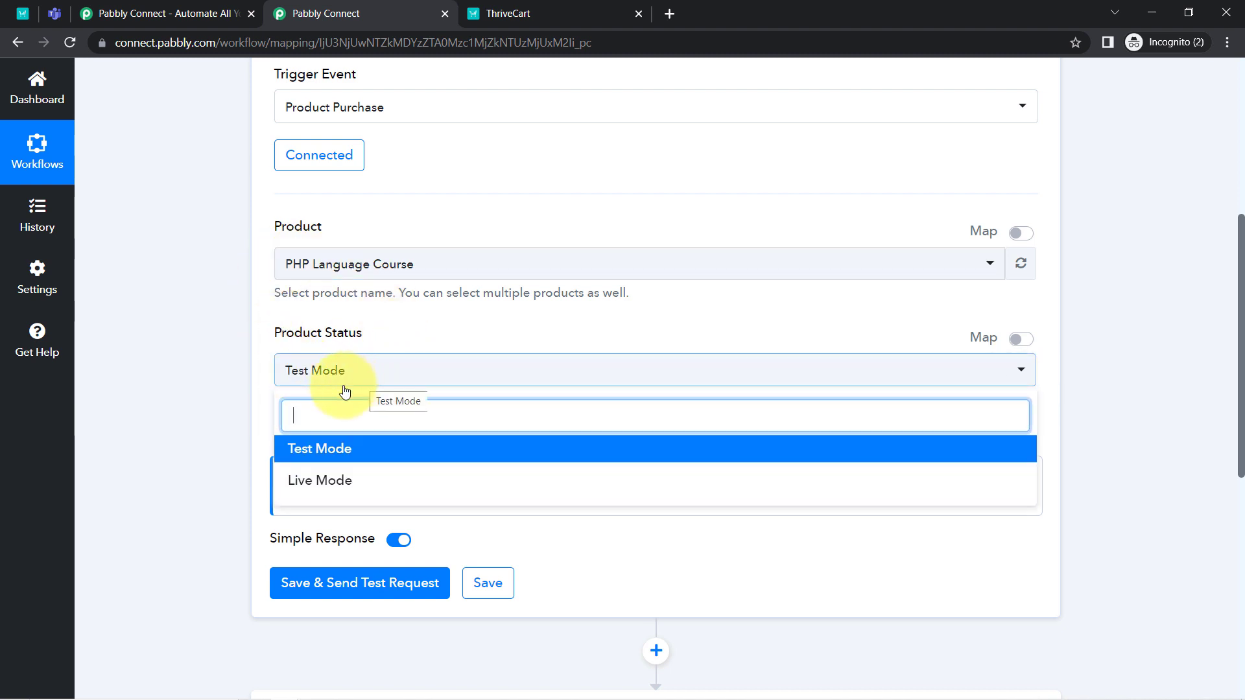
pyautogui.click(312, 452)
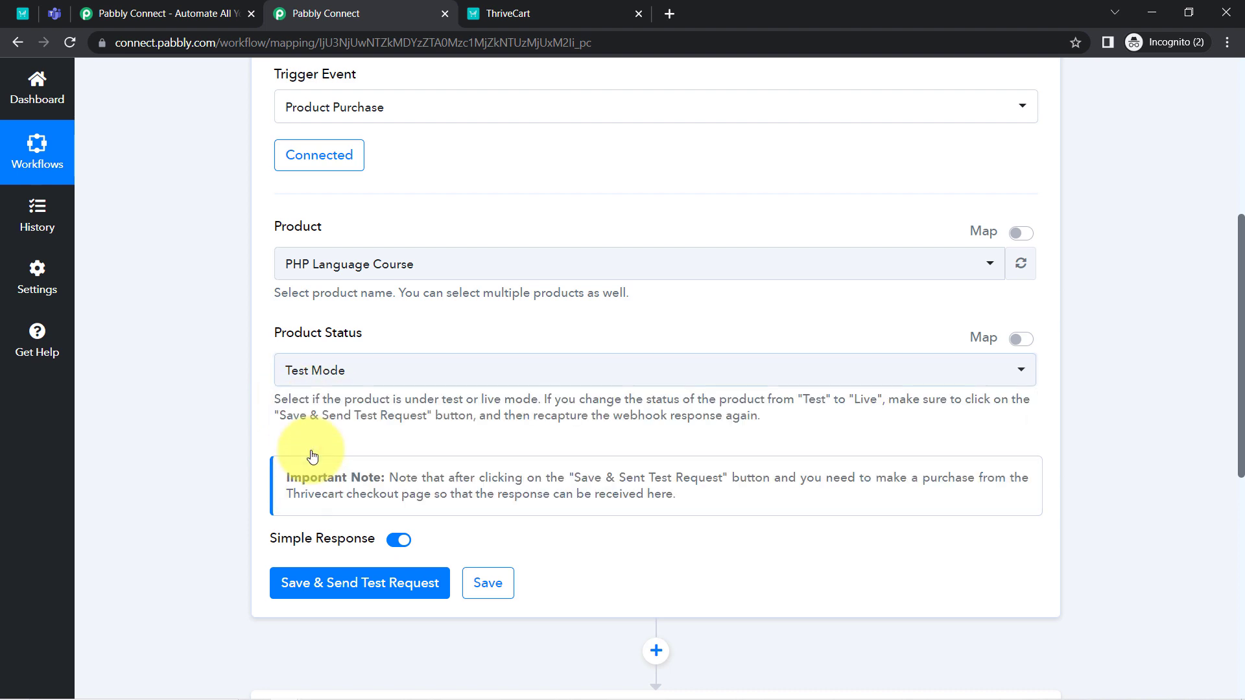
pyautogui.scroll(-6, 200, 367)
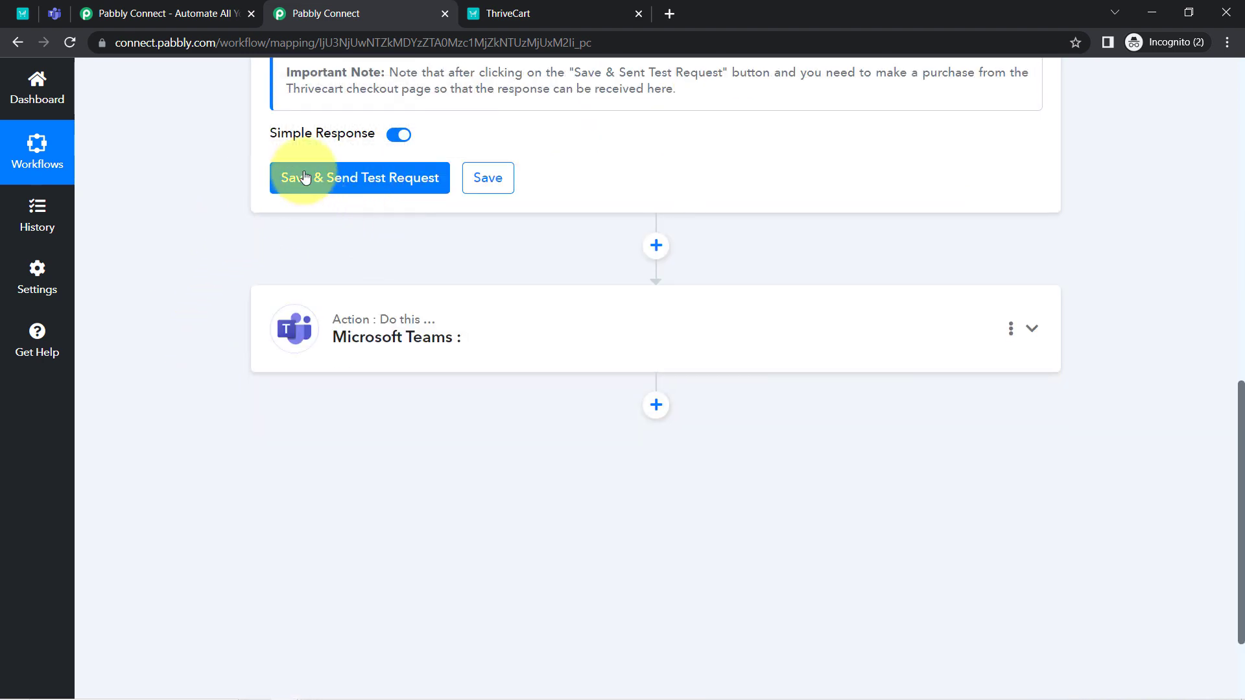
pyautogui.click(337, 184)
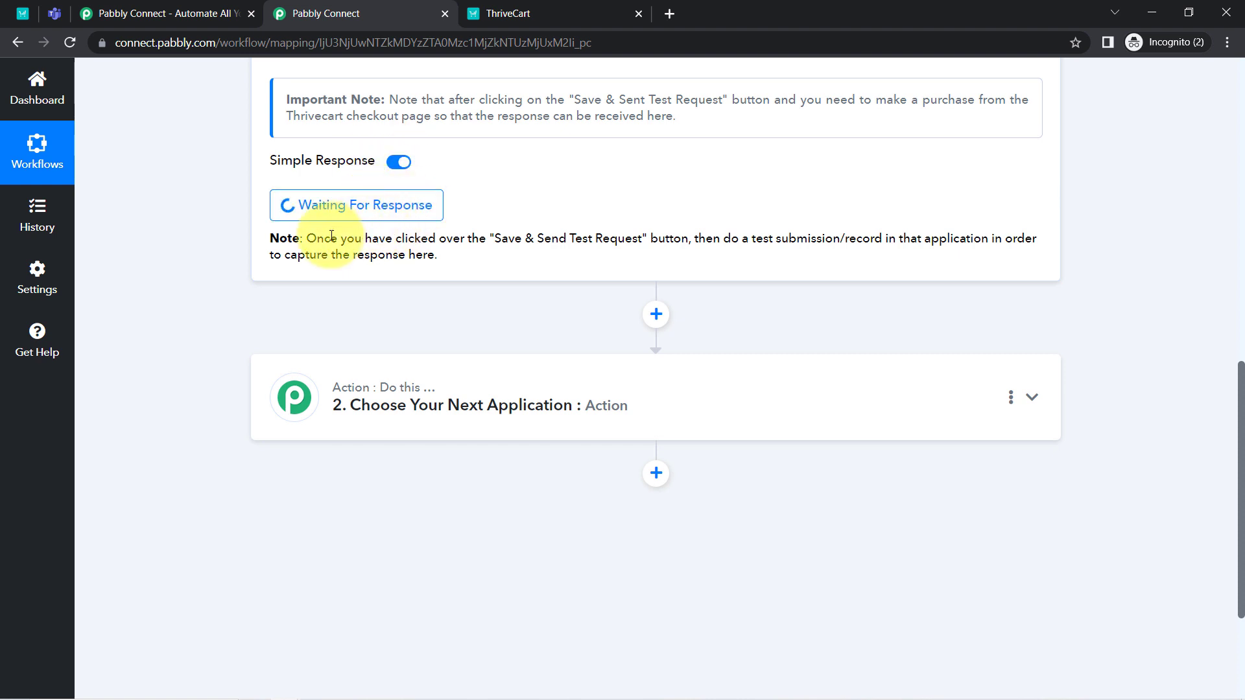
pyautogui.moveTo(341, 237); pyautogui.dragTo(453, 258)
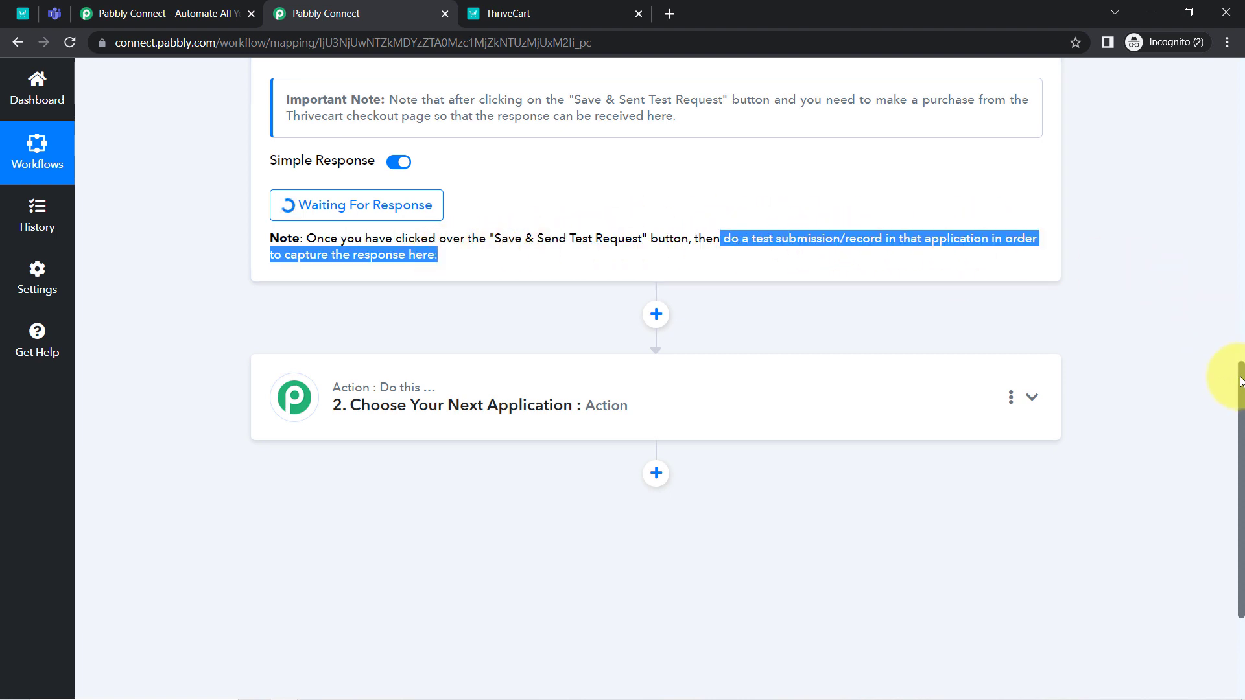
pyautogui.moveTo(742, 238); pyautogui.dragTo(866, 227)
# Step: Reselect PHP Language Course in the trigger's cleared product field
pyautogui.moveTo(1240, 395); pyautogui.dragTo(1233, 206)
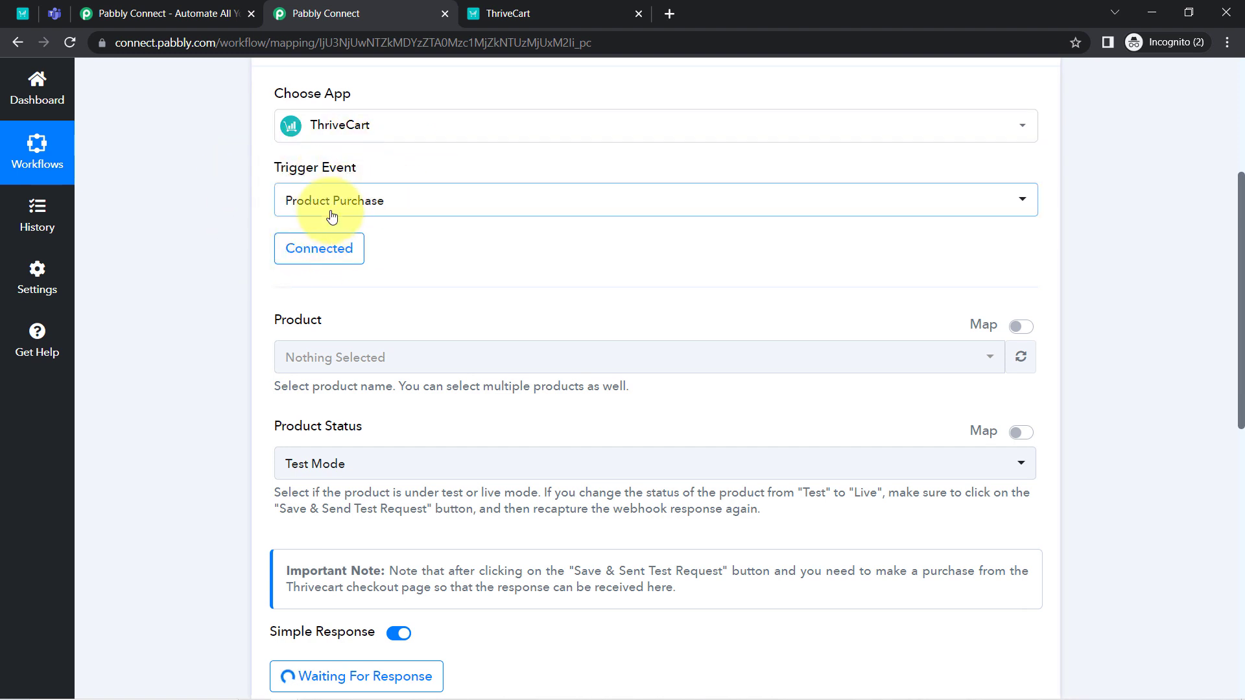
pyautogui.click(314, 371)
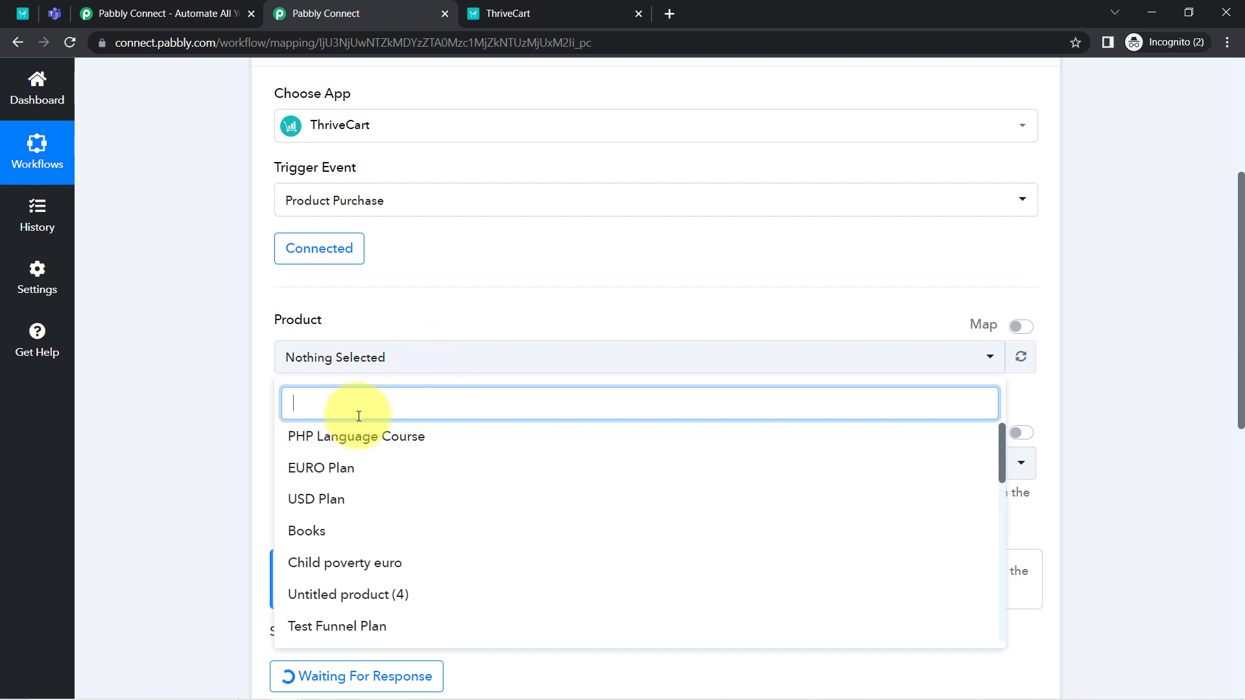
pyautogui.click(314, 436)
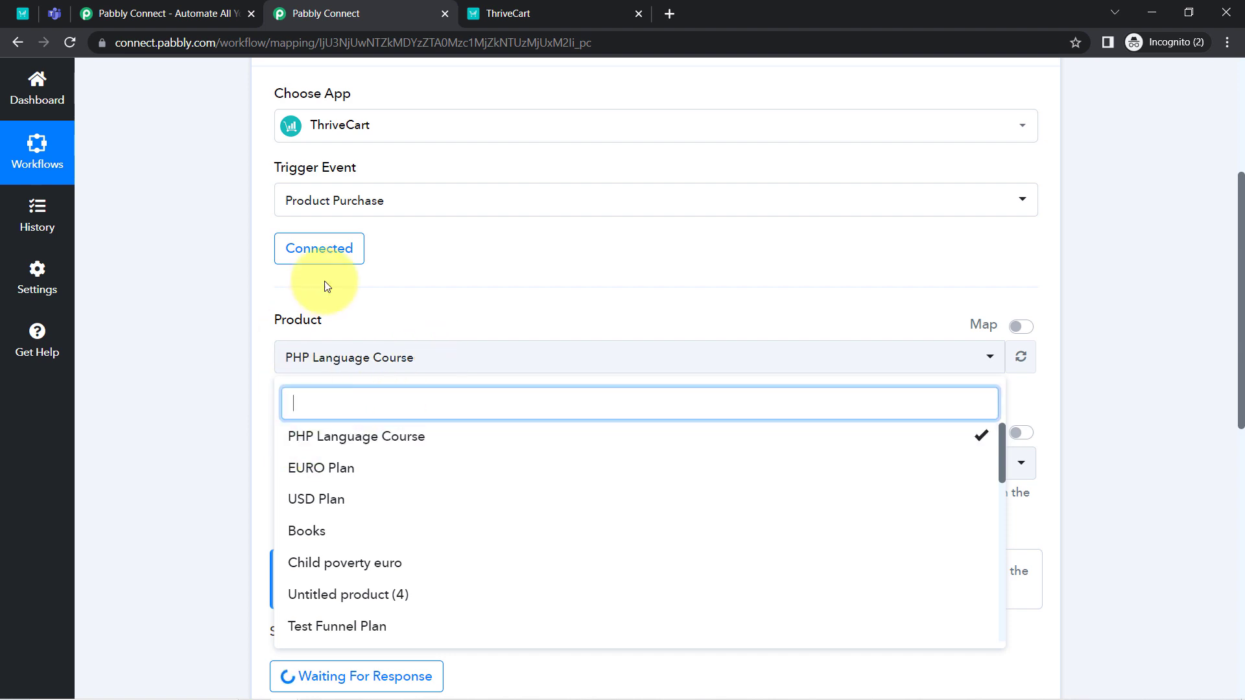
pyautogui.click(227, 385)
pyautogui.scroll(-1, 283, 416)
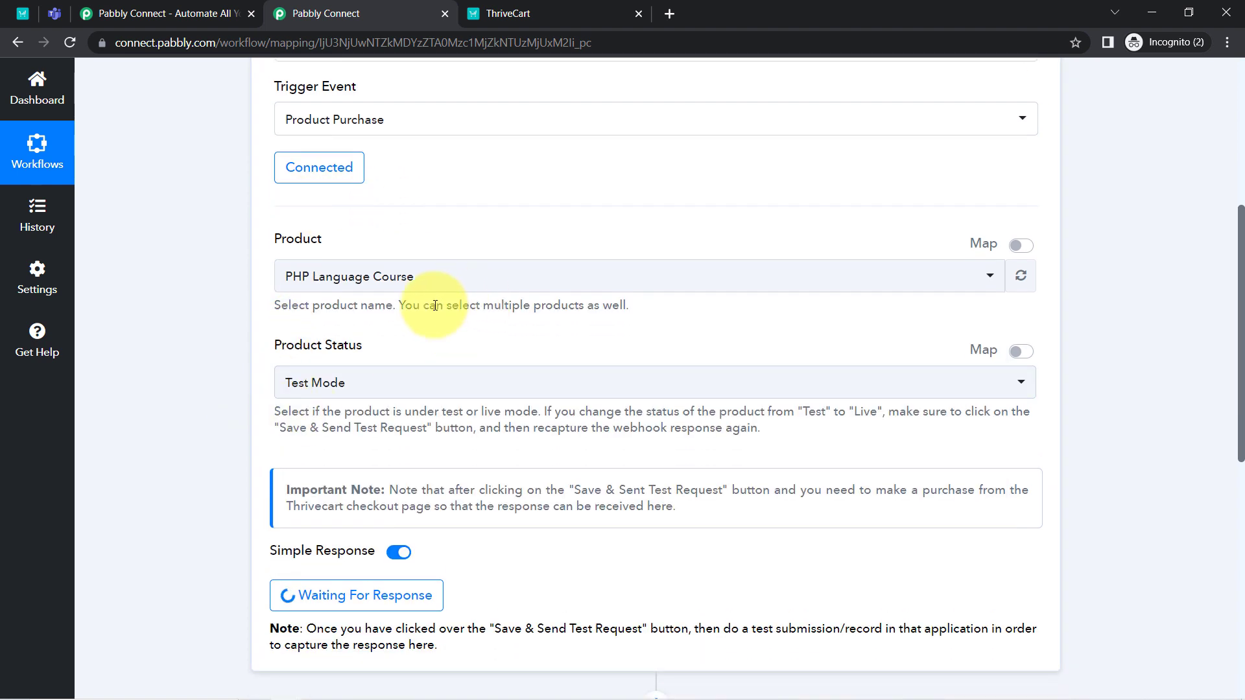
pyautogui.moveTo(428, 306); pyautogui.dragTo(616, 307)
pyautogui.click(138, 362)
# Step: Switch to ThriveCart, find PHP for Beginners on page 3 of the product list, and open its checkout URL page
pyautogui.scroll(-5, 153, 363)
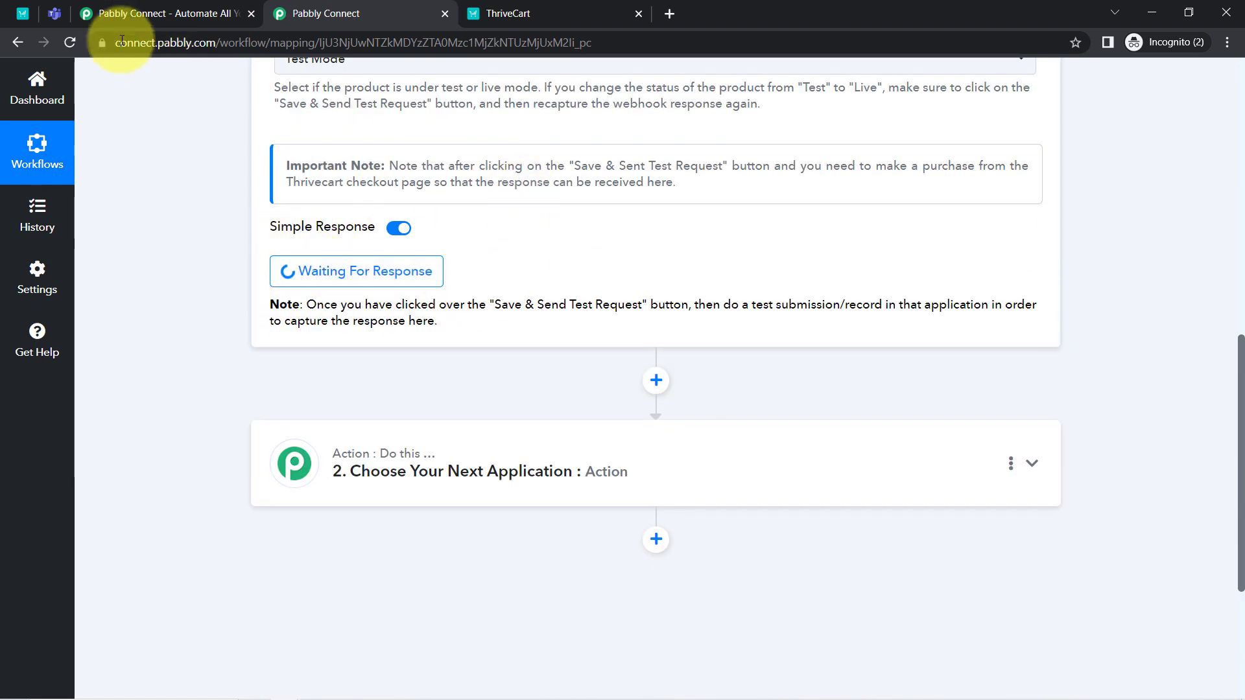
pyautogui.click(21, 13)
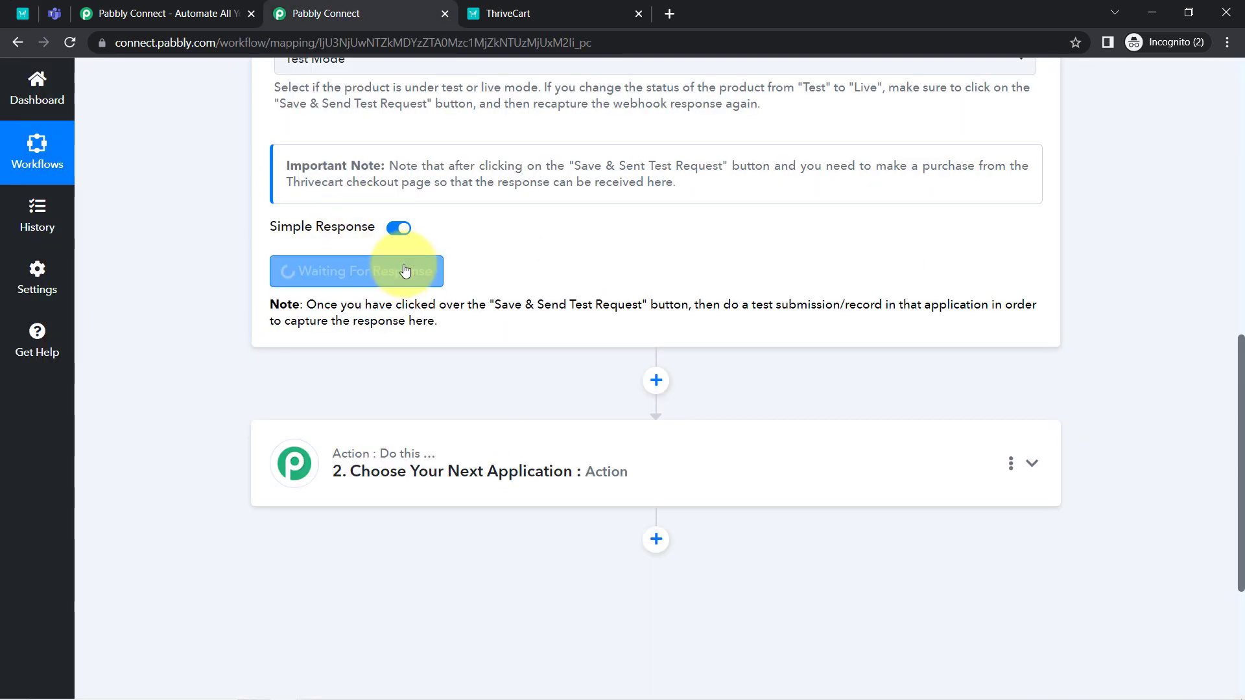
pyautogui.click(23, 13)
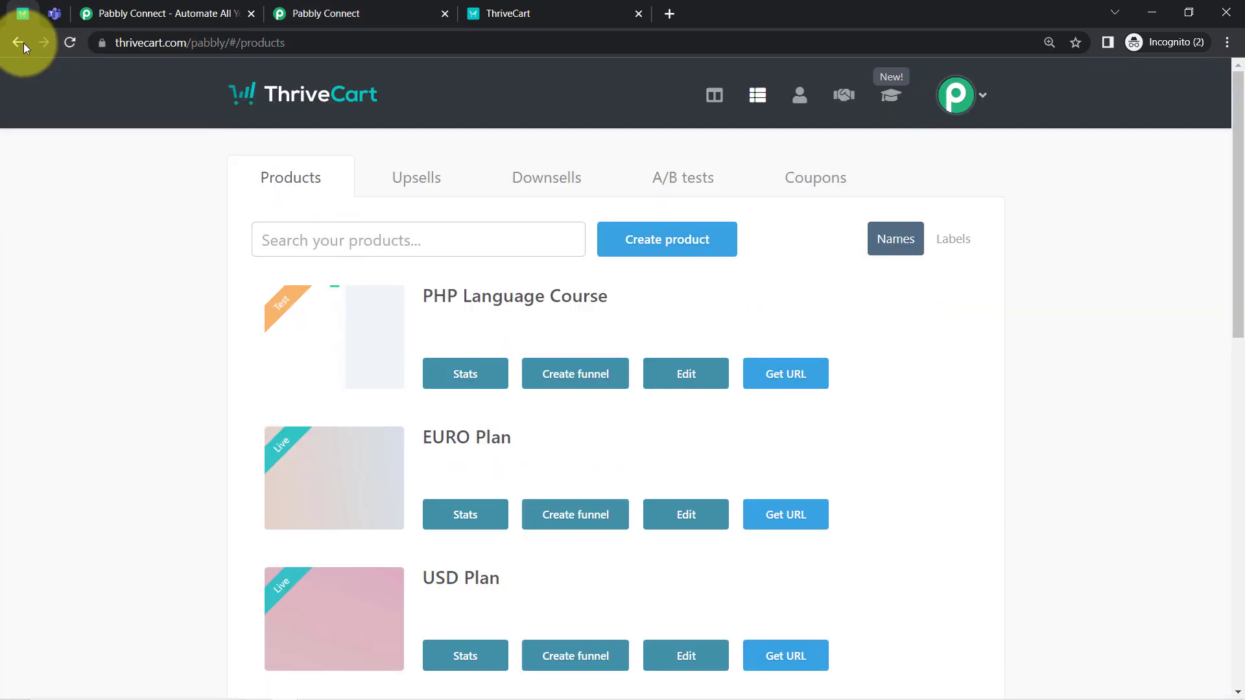
pyautogui.scroll(-13, 222, 418)
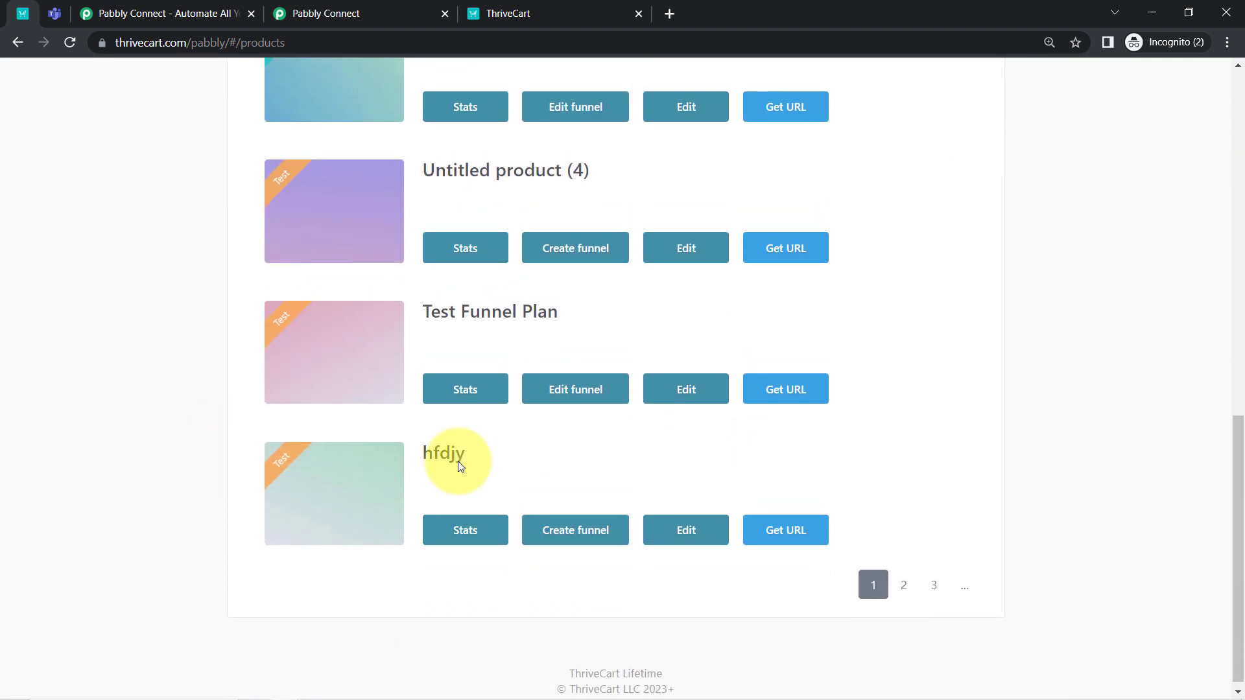
pyautogui.click(936, 580)
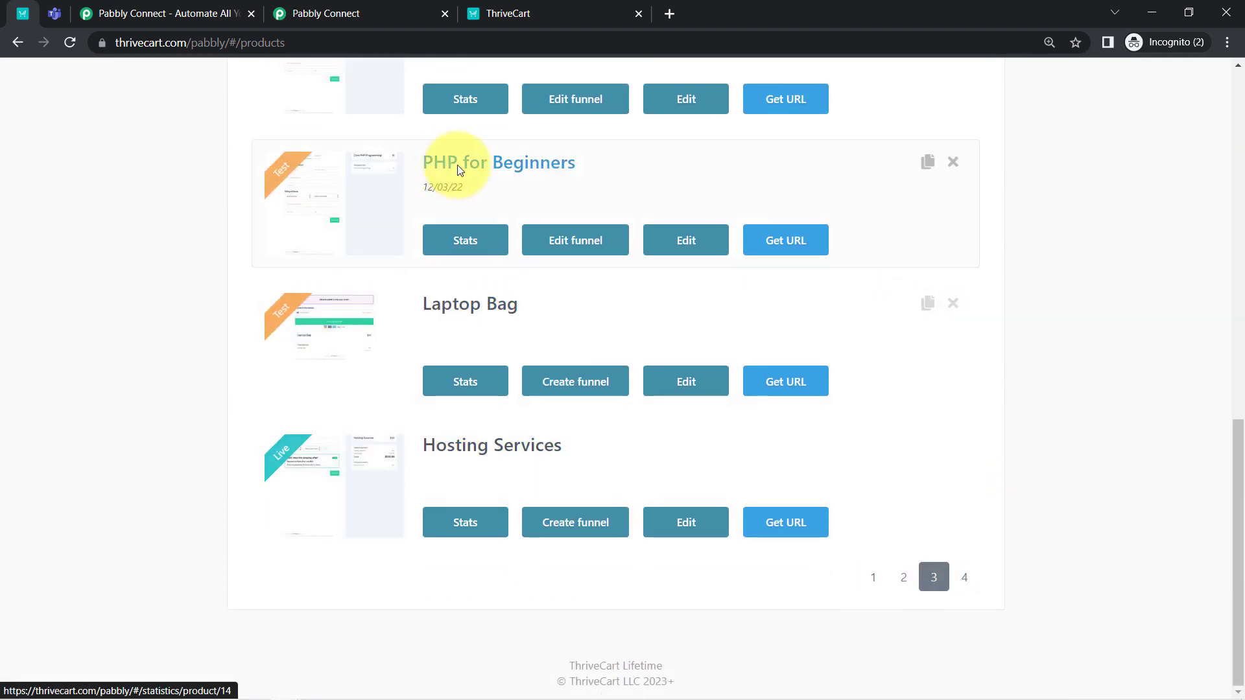
pyautogui.scroll(6, 493, 350)
pyautogui.scroll(-3, 503, 373)
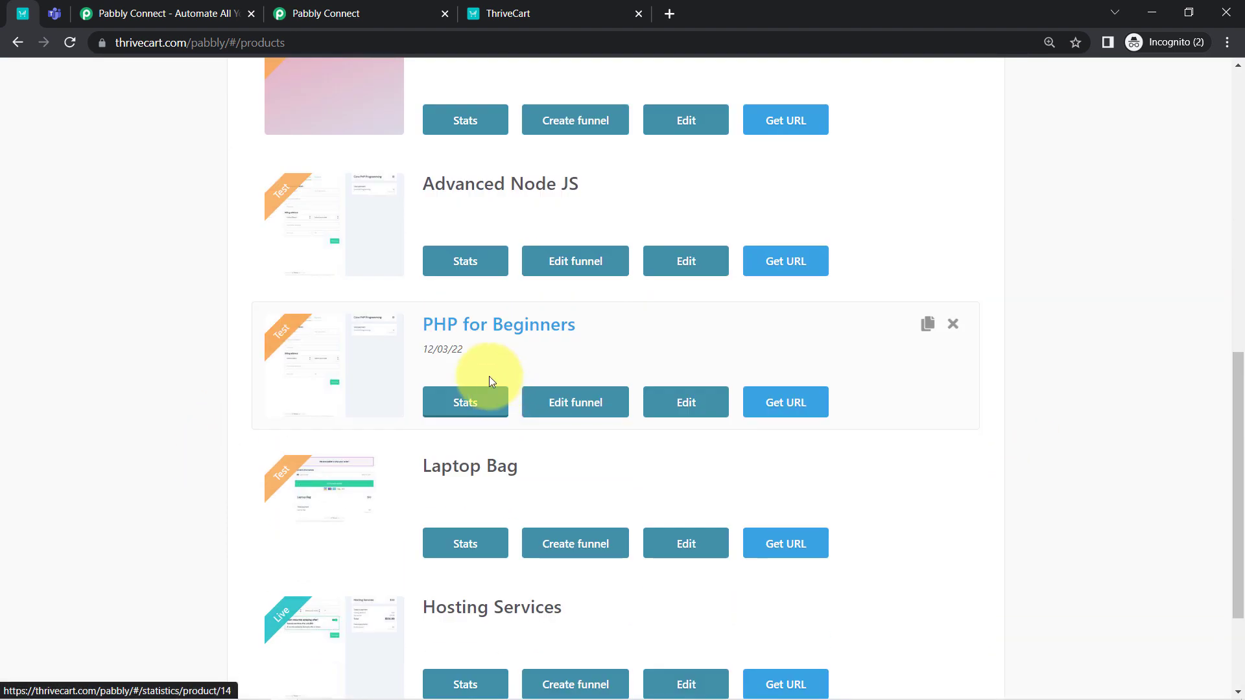
pyautogui.rightClick(498, 334)
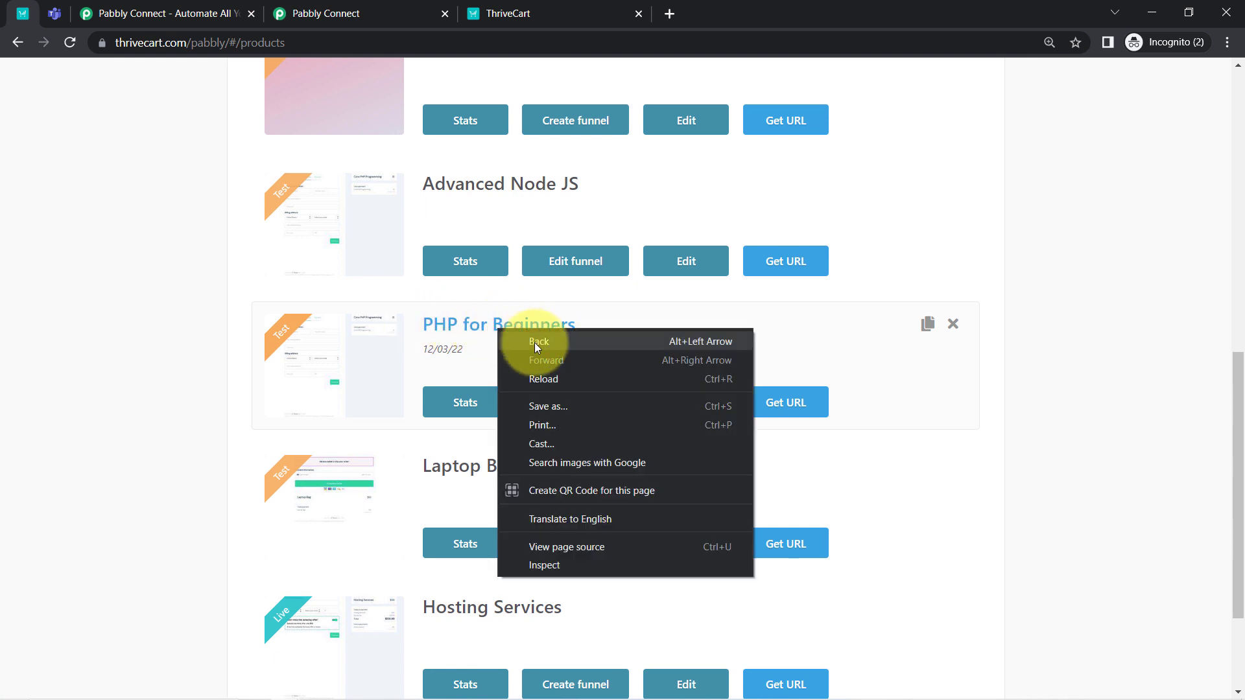
pyautogui.click(865, 380)
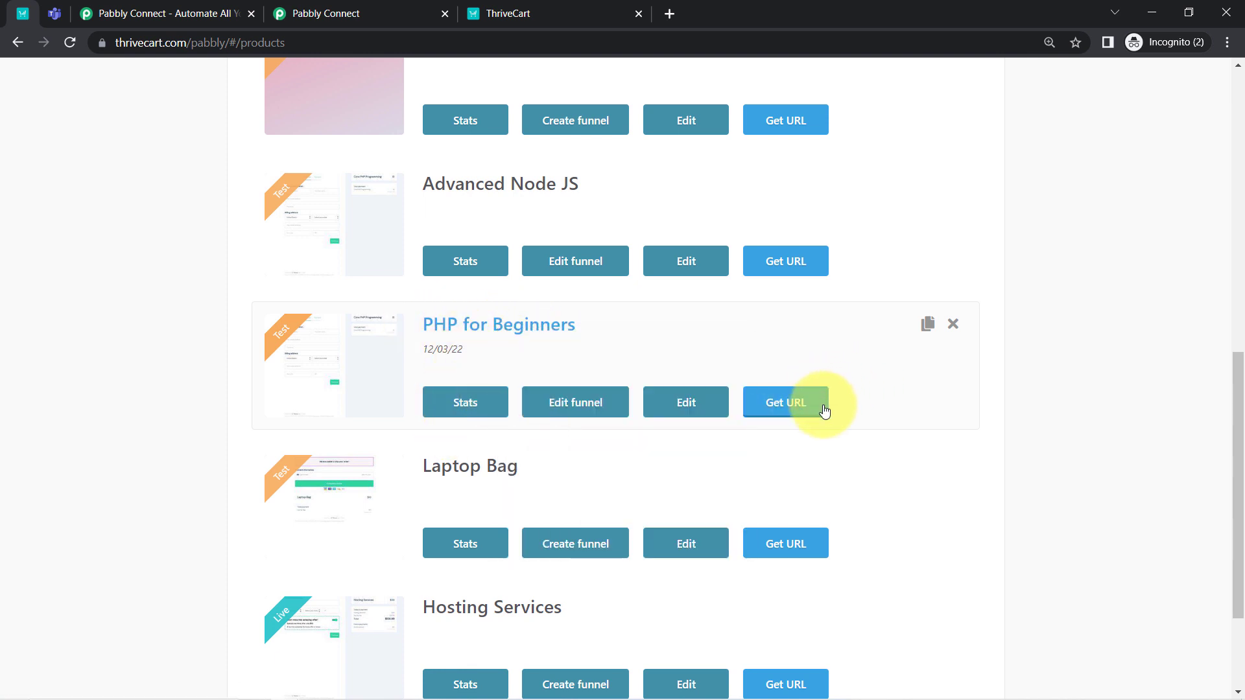
pyautogui.click(784, 409)
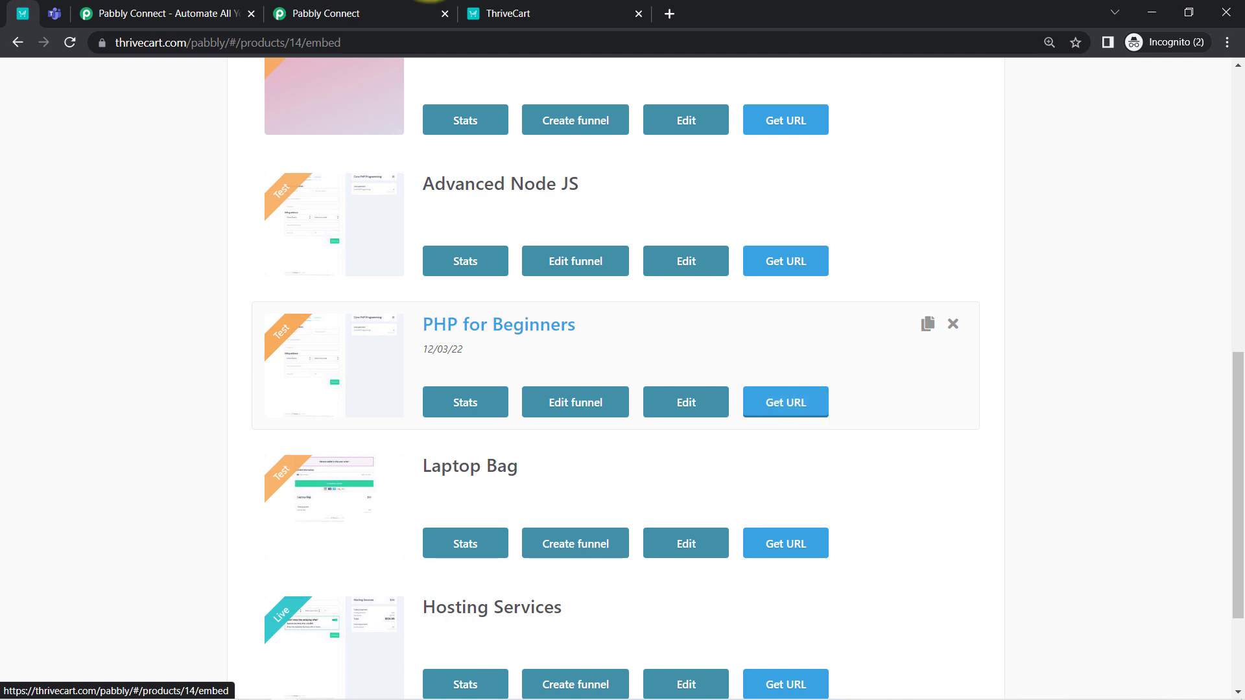
# Step: Back in Pabbly Connect, replace the trigger's selected product with PHP for Beginners, matching the product opened in ThriveCart
pyautogui.click(361, 6)
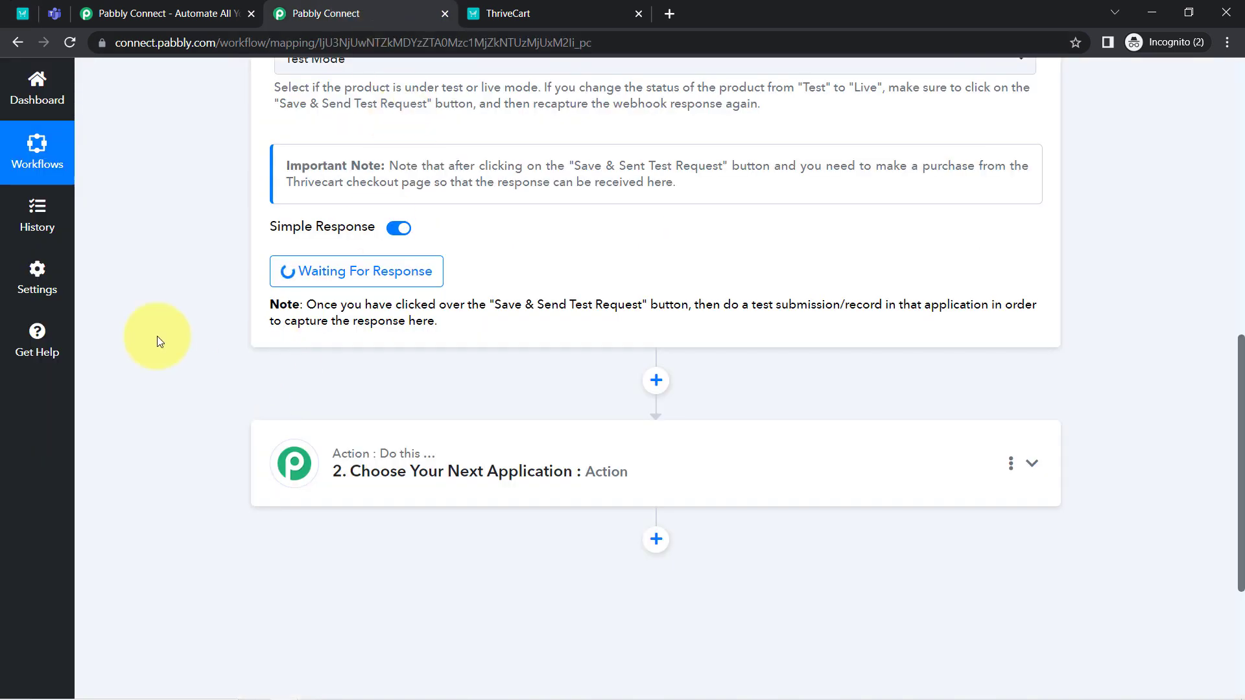
pyautogui.scroll(6, 223, 308)
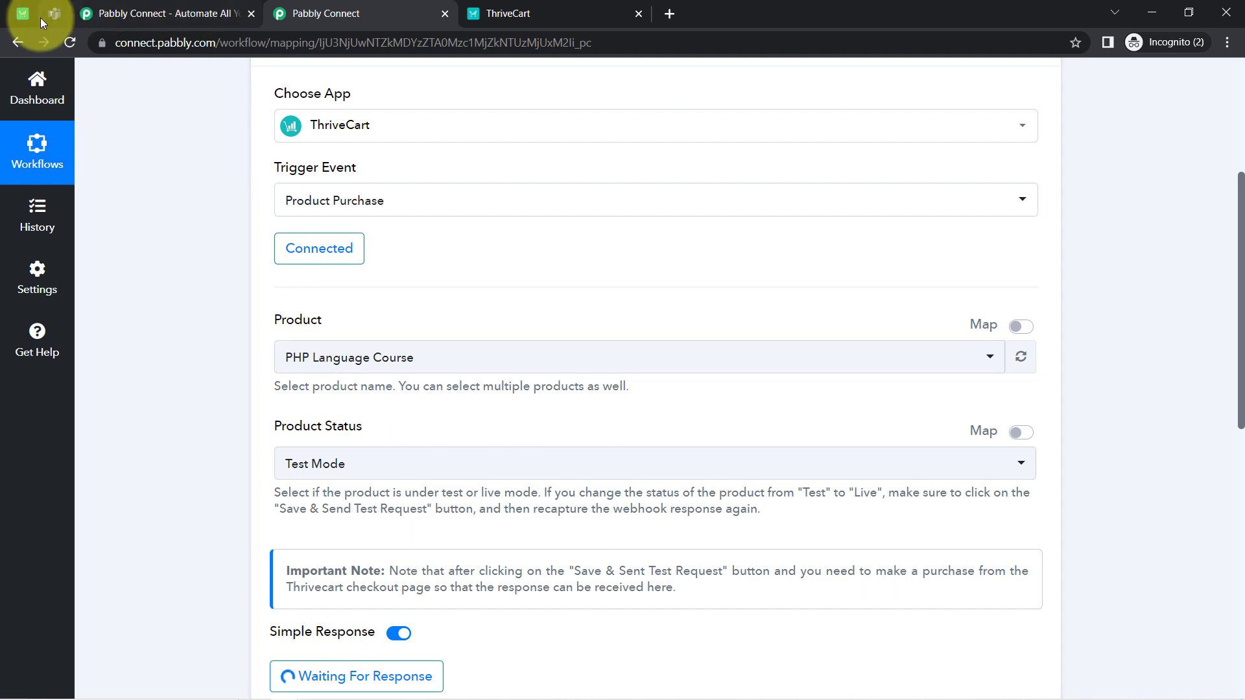
pyautogui.click(23, 21)
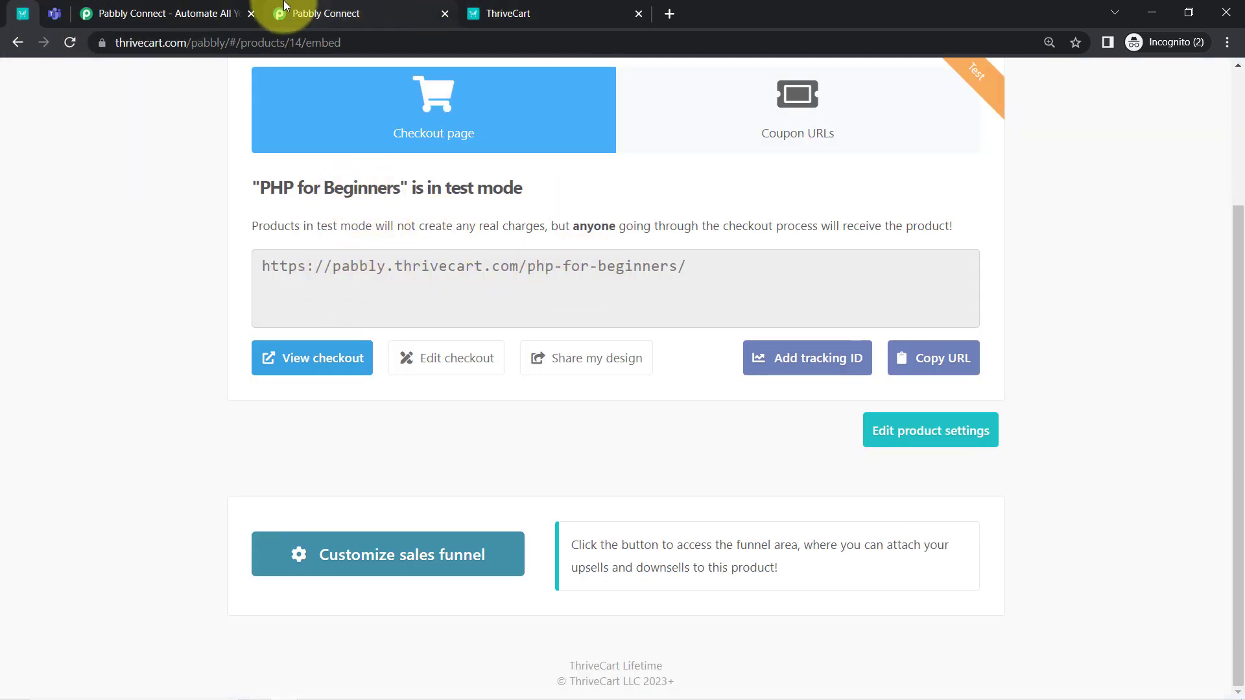
pyautogui.click(332, 11)
pyautogui.click(354, 289)
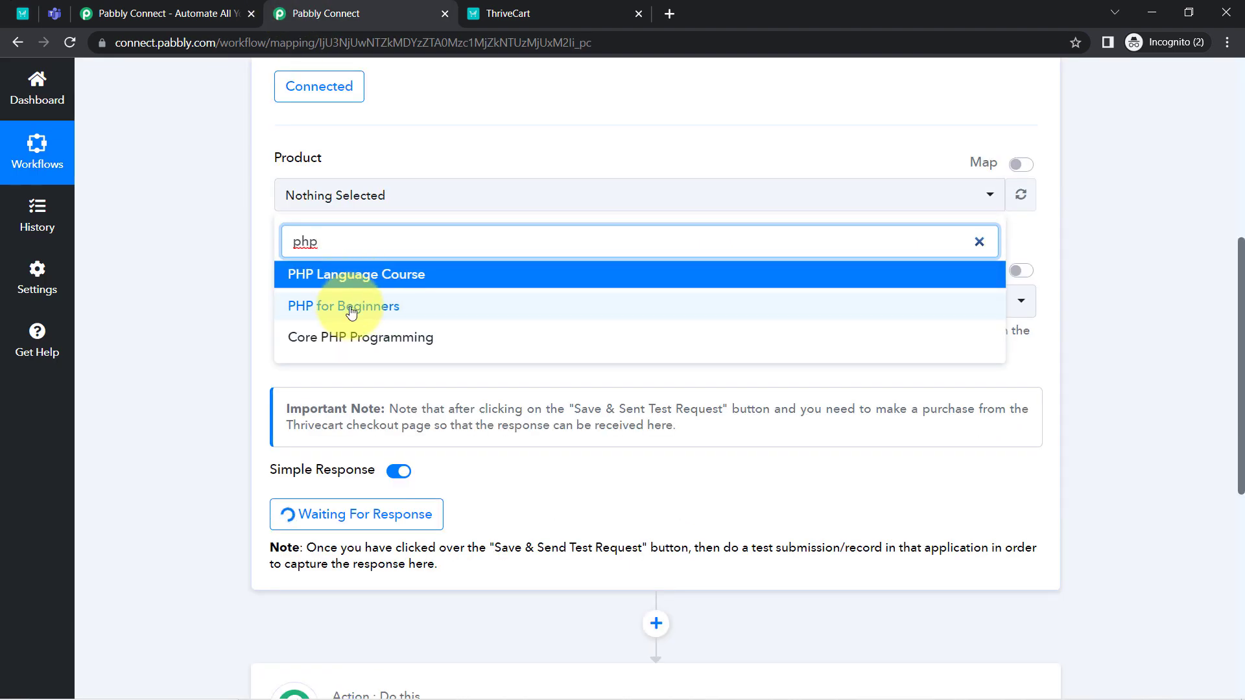
pyautogui.click(347, 309)
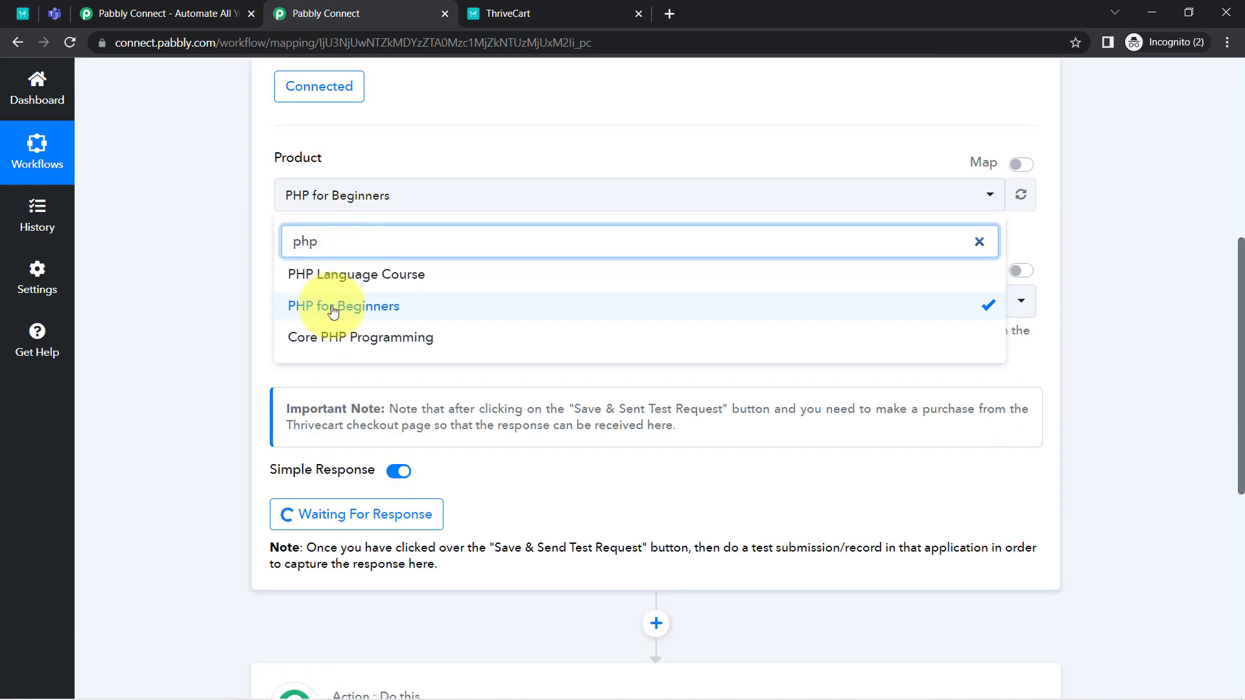
pyautogui.click(216, 258)
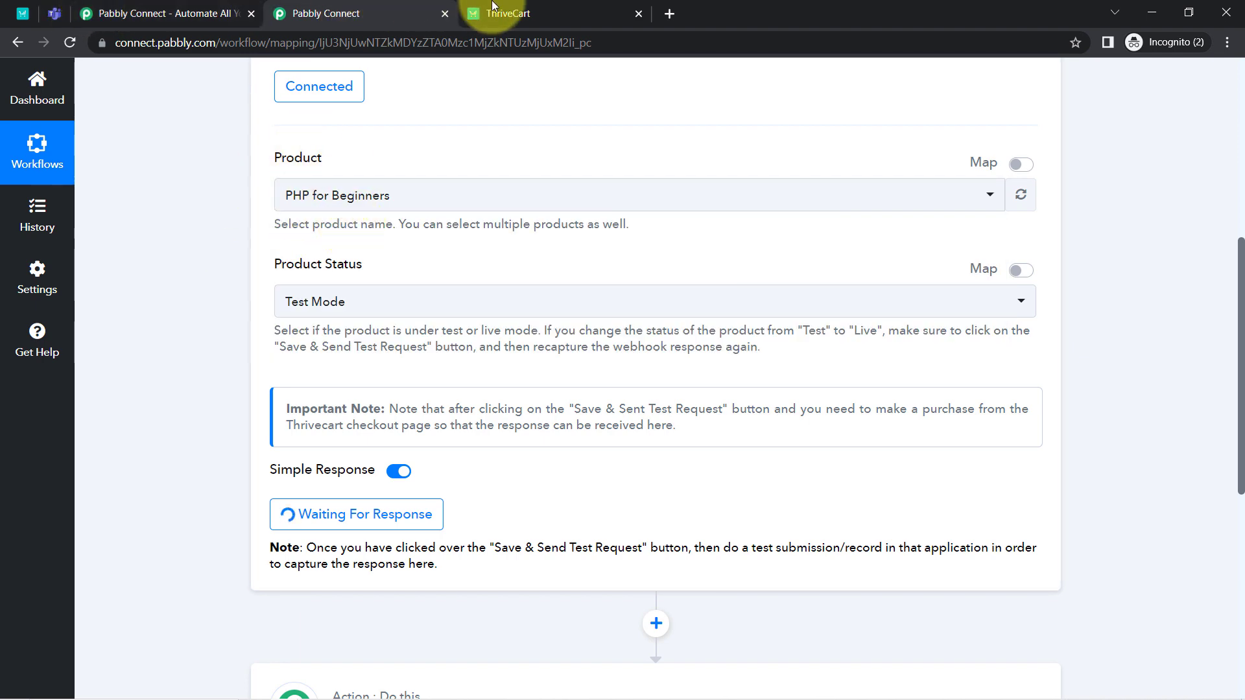
# Step: Close the extra ThriveCart tab and, in the remaining ThriveCart page, open the live checkout for PHP for Beginners
pyautogui.click(518, 13)
pyautogui.click(637, 14)
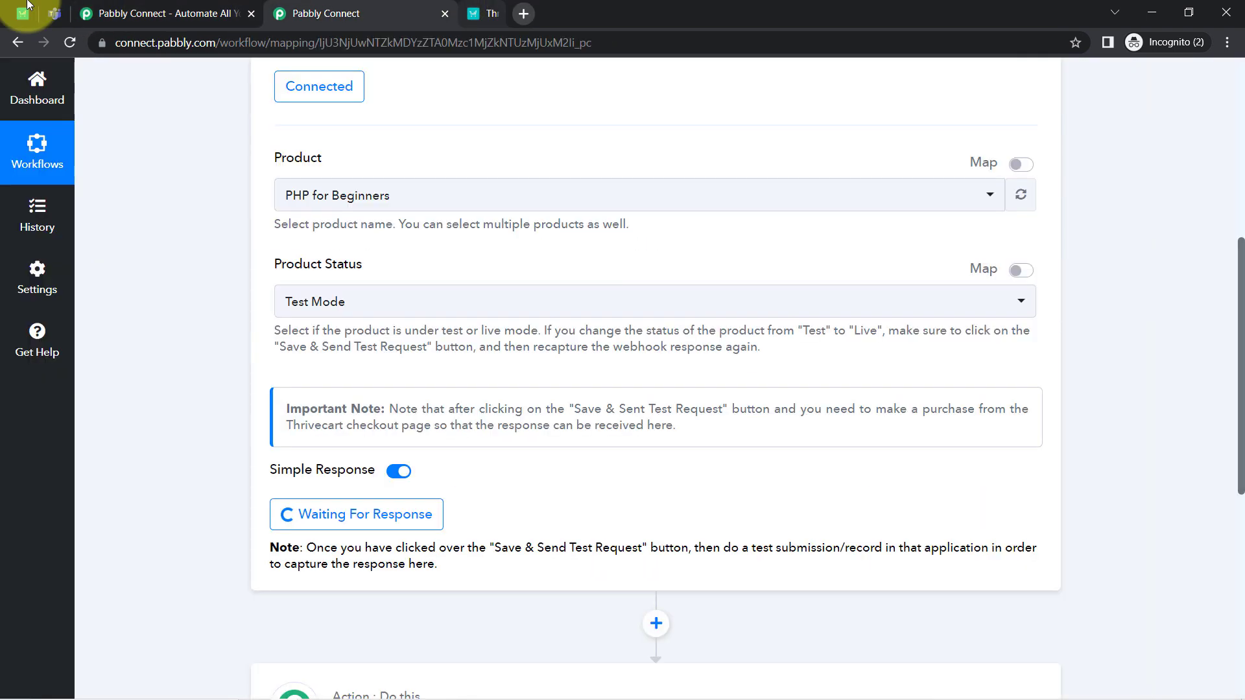
pyautogui.click(22, 13)
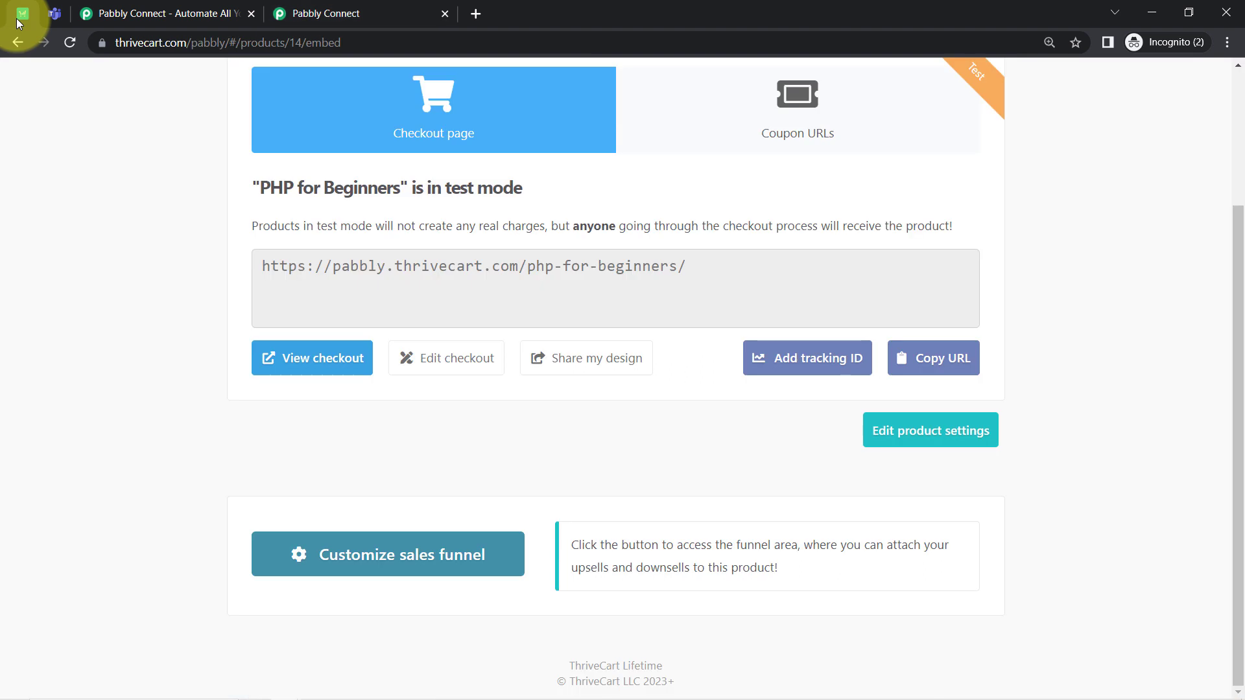
pyautogui.click(288, 360)
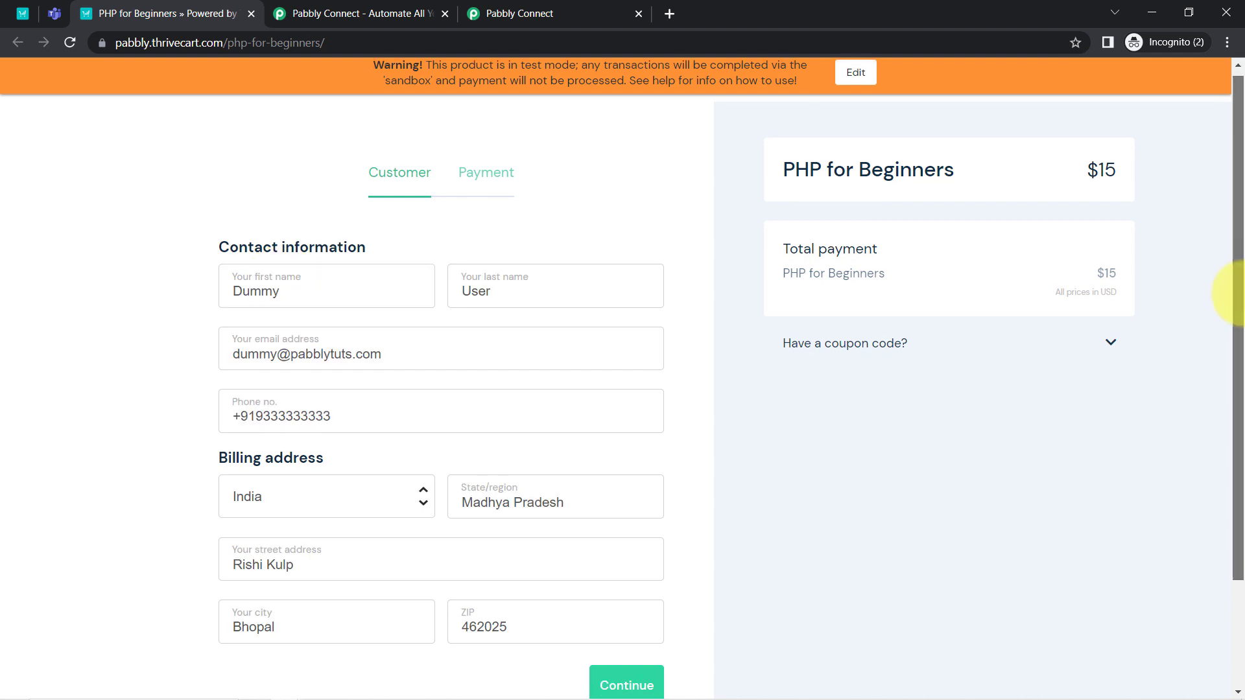
# Step: Check the customer's contact and billing details on the PHP for Beginners checkout, and continue to payment
pyautogui.moveTo(1233, 286); pyautogui.dragTo(1233, 319)
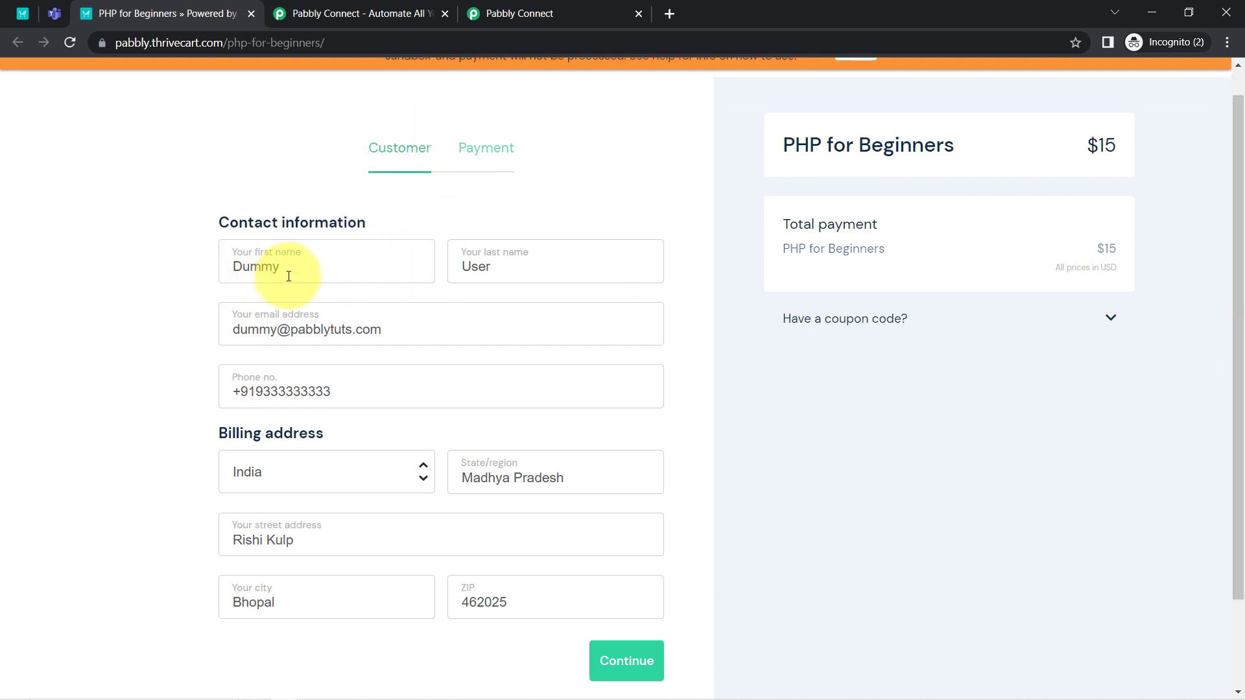
pyautogui.moveTo(292, 270); pyautogui.dragTo(236, 269)
pyautogui.moveTo(494, 268); pyautogui.dragTo(460, 267)
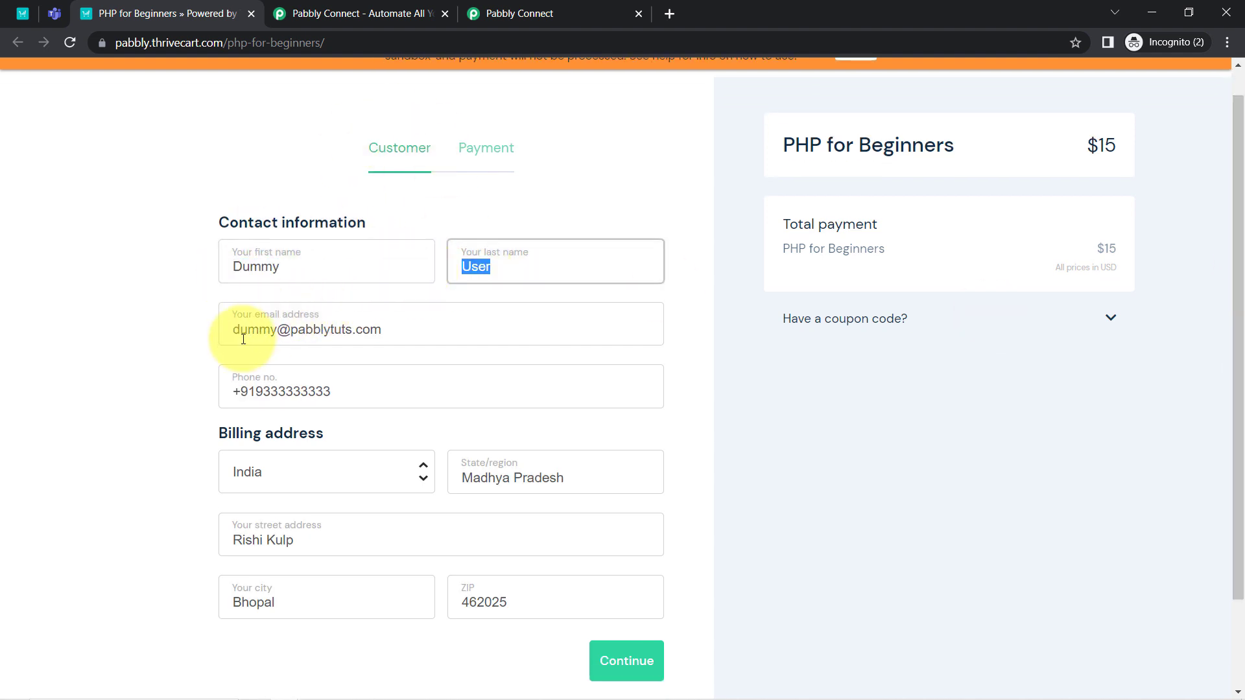
pyautogui.moveTo(240, 329); pyautogui.dragTo(376, 330)
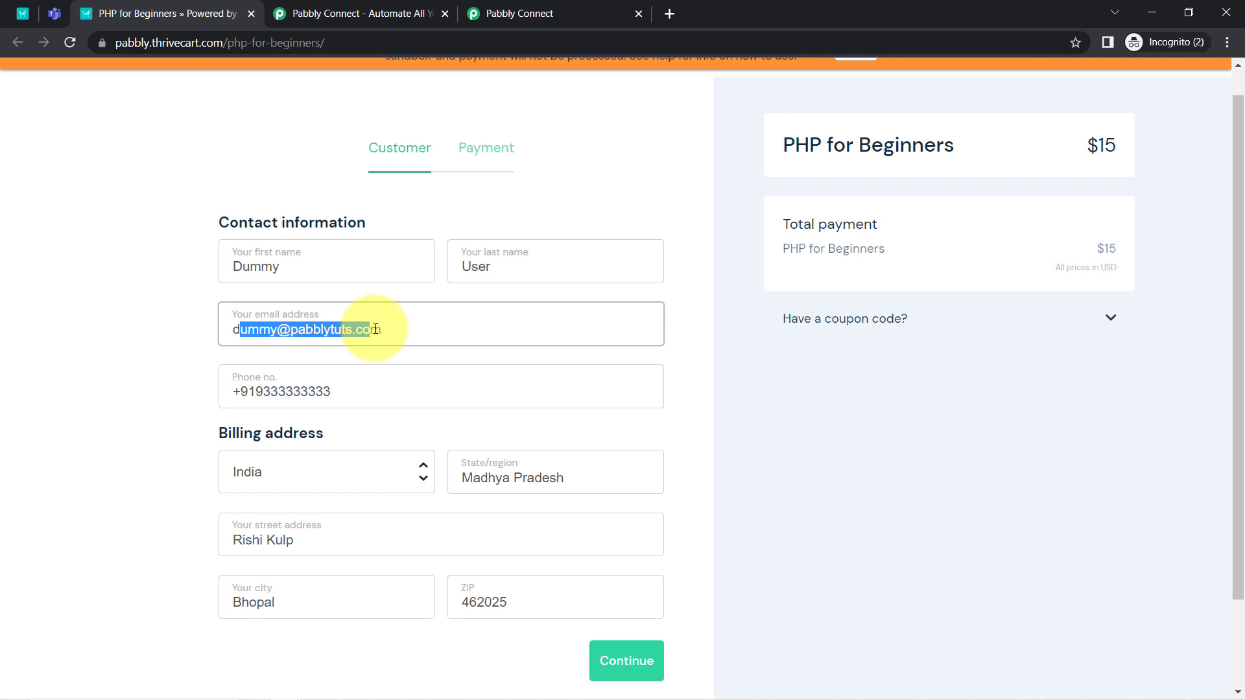
pyautogui.moveTo(270, 389); pyautogui.dragTo(473, 370)
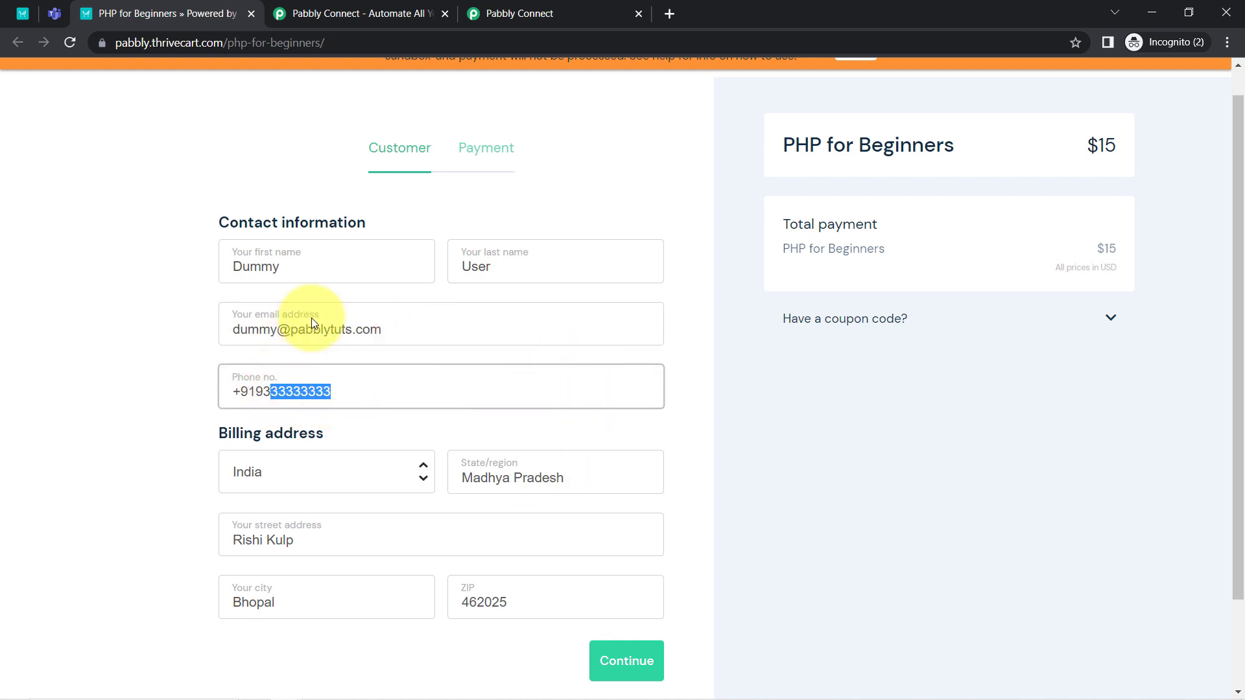
pyautogui.click(621, 665)
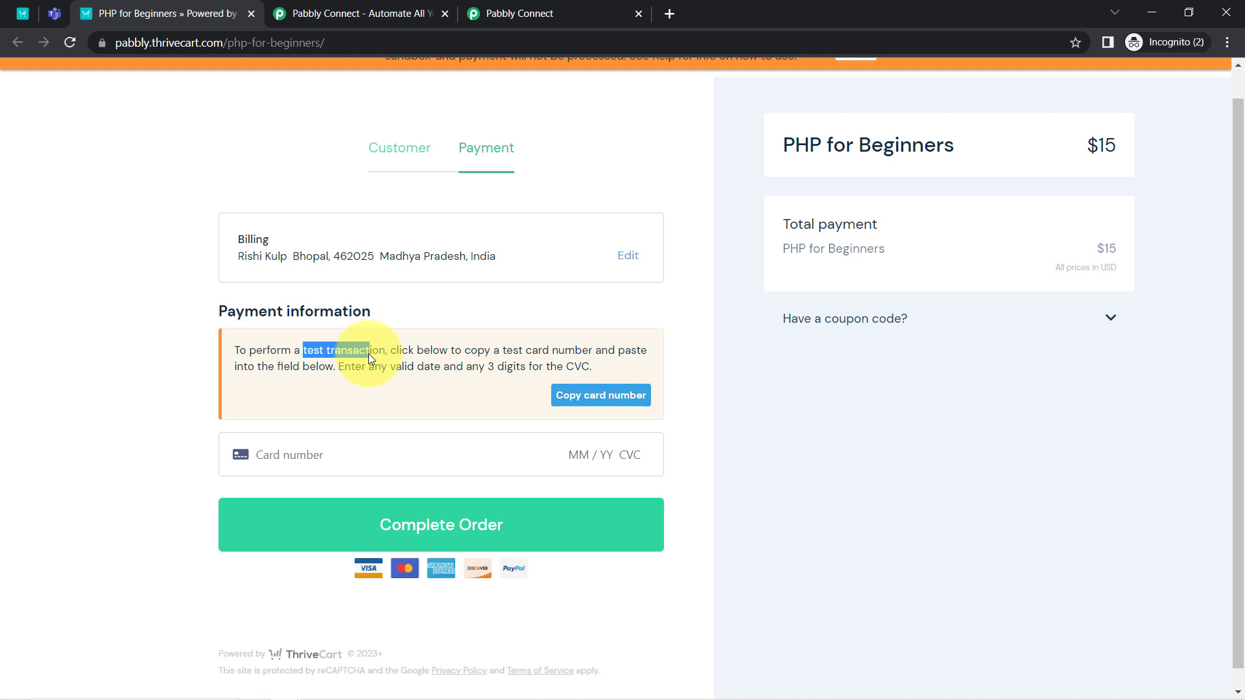
# Step: Copy the test card number into the payment form, enter the card's expiry date and CVC, and complete the order
pyautogui.click(565, 395)
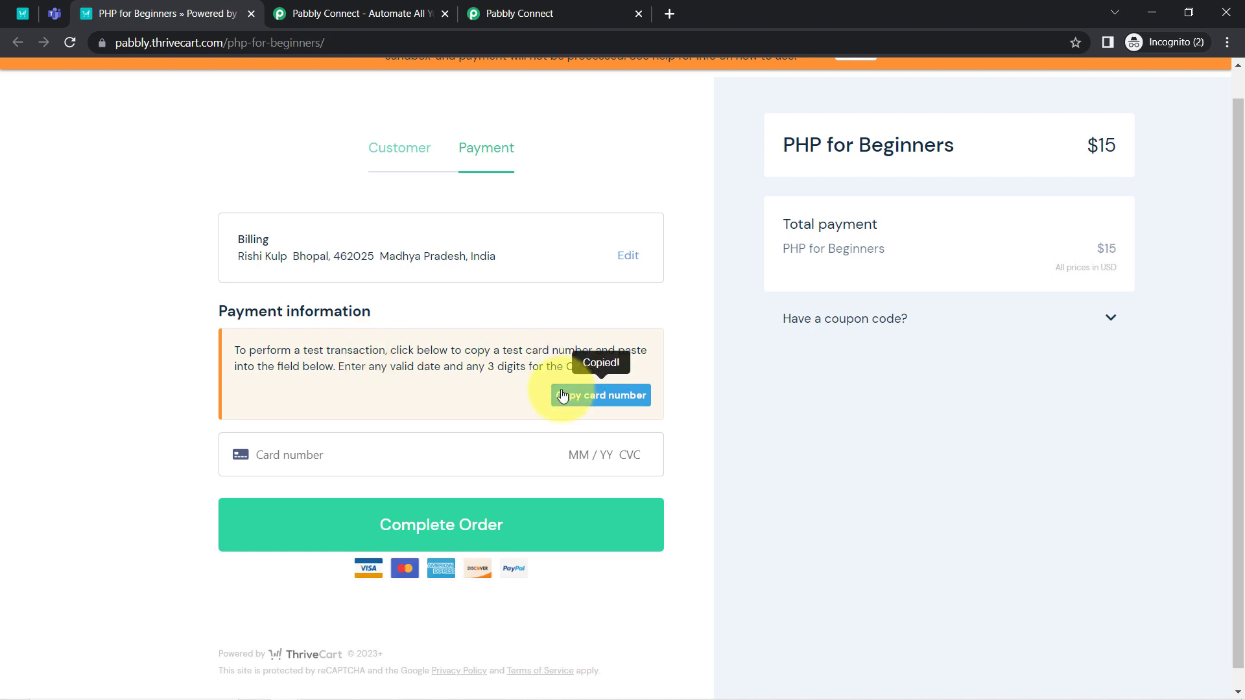
pyautogui.click(305, 455)
pyautogui.hotkey('ctrl', 'v')
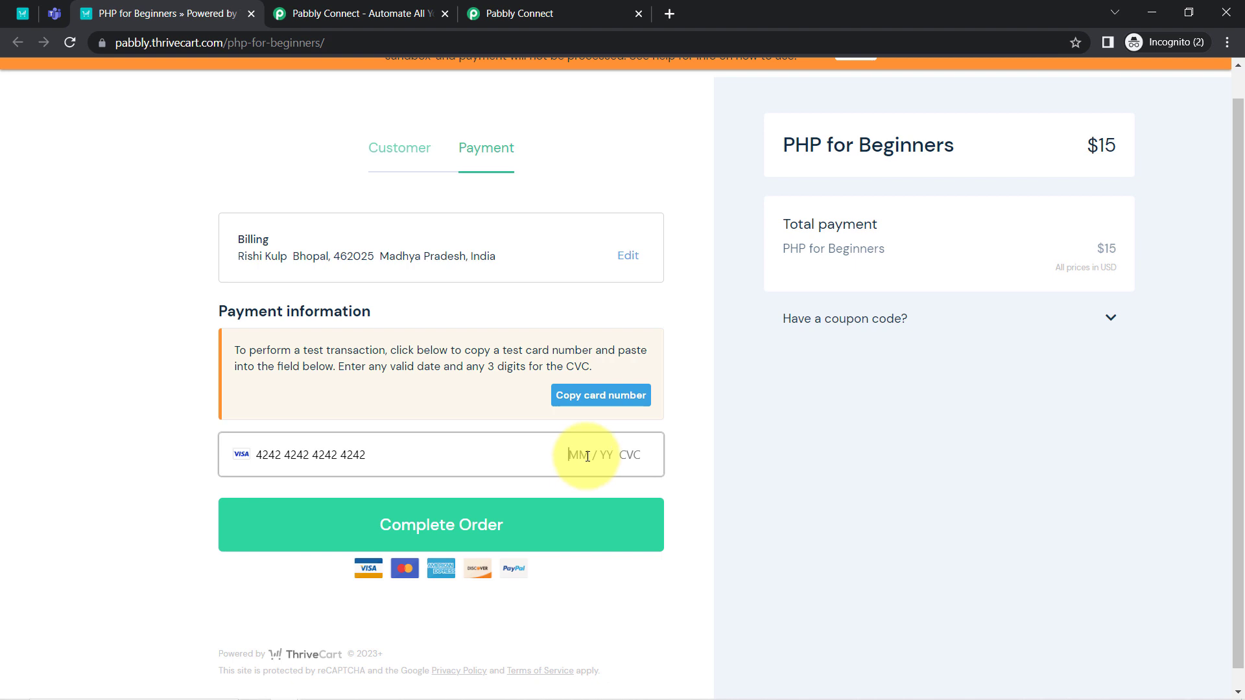
pyautogui.click(587, 457)
pyautogui.write('12 / 29')
pyautogui.click(429, 536)
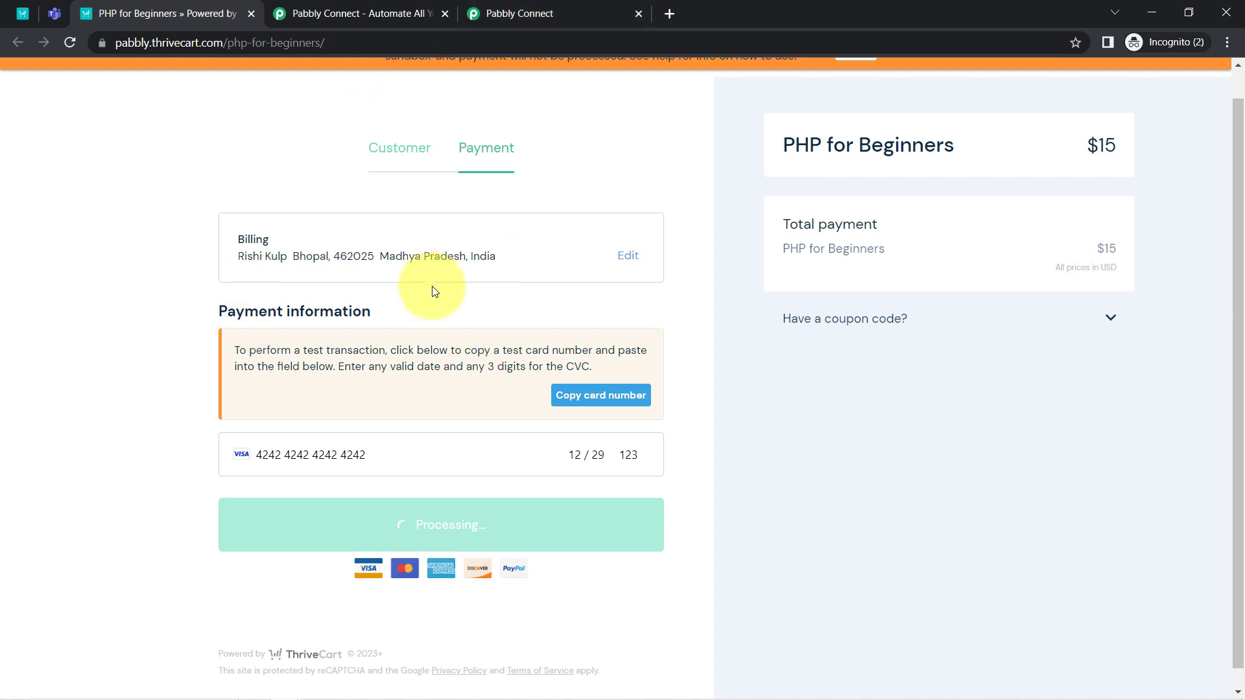
# Step: Switch to Pabbly Connect, examine the received webhook response, and compare its purchase unit price with ThriveCart's order confirmation
pyautogui.click(509, 11)
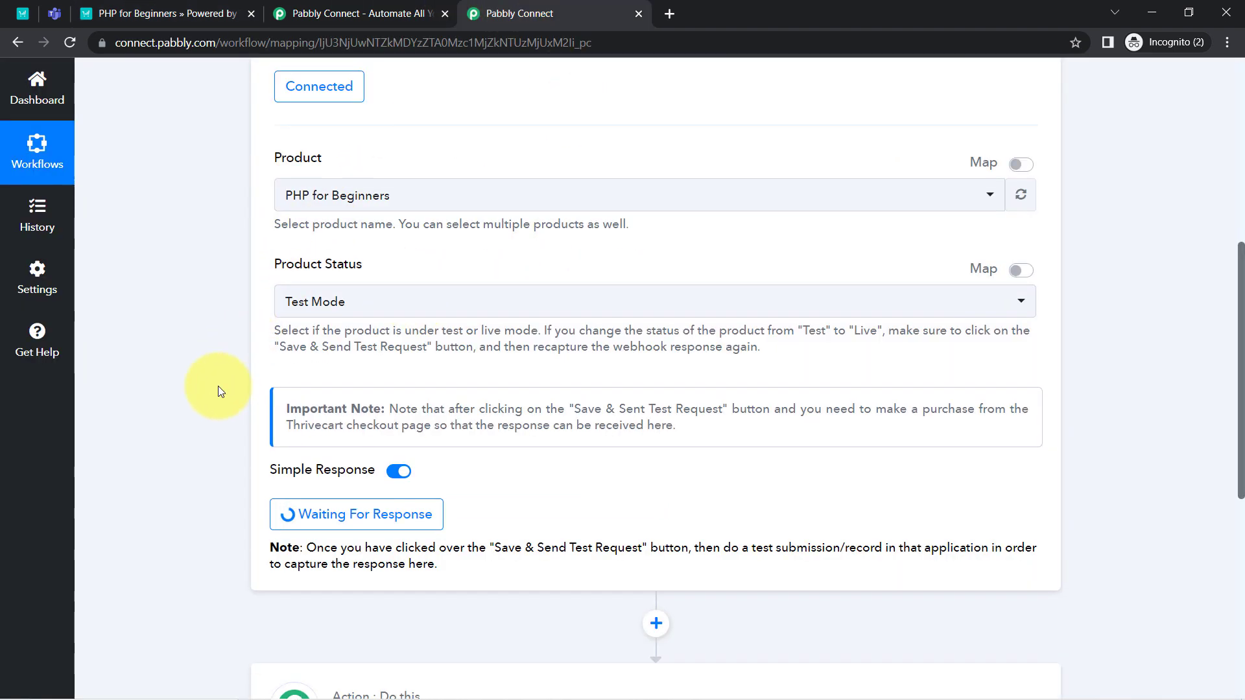
pyautogui.scroll(-3, 1145, 275)
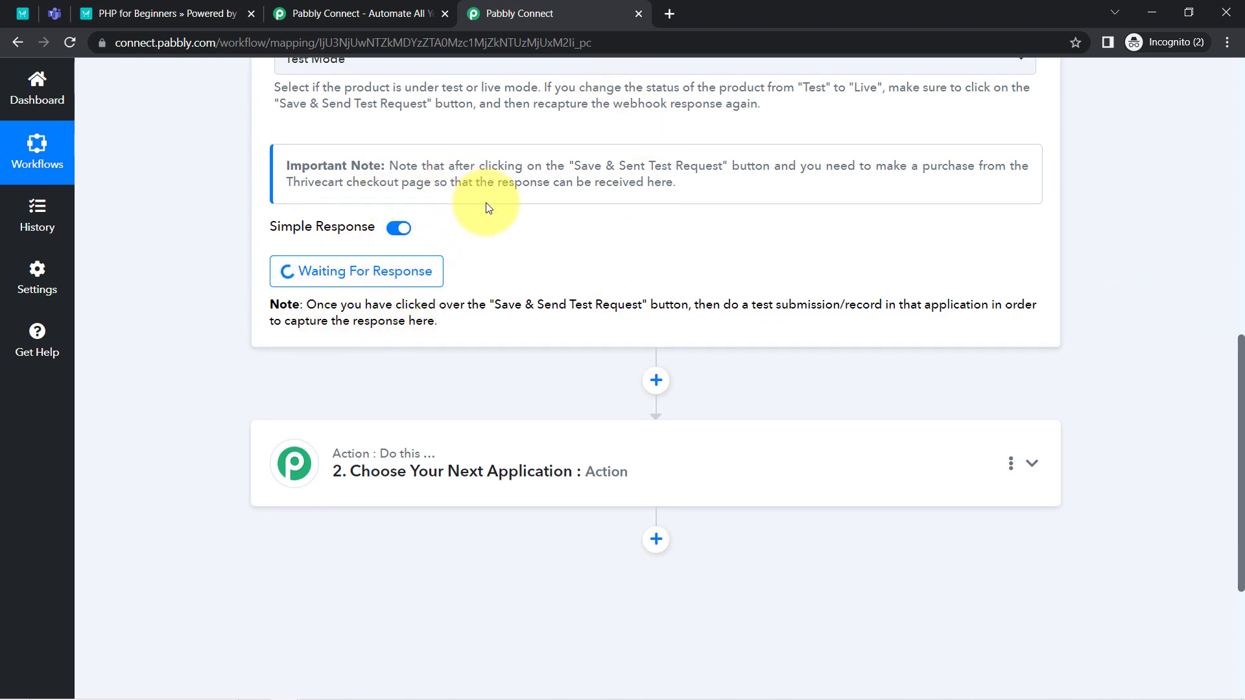
pyautogui.scroll(1, 332, 341)
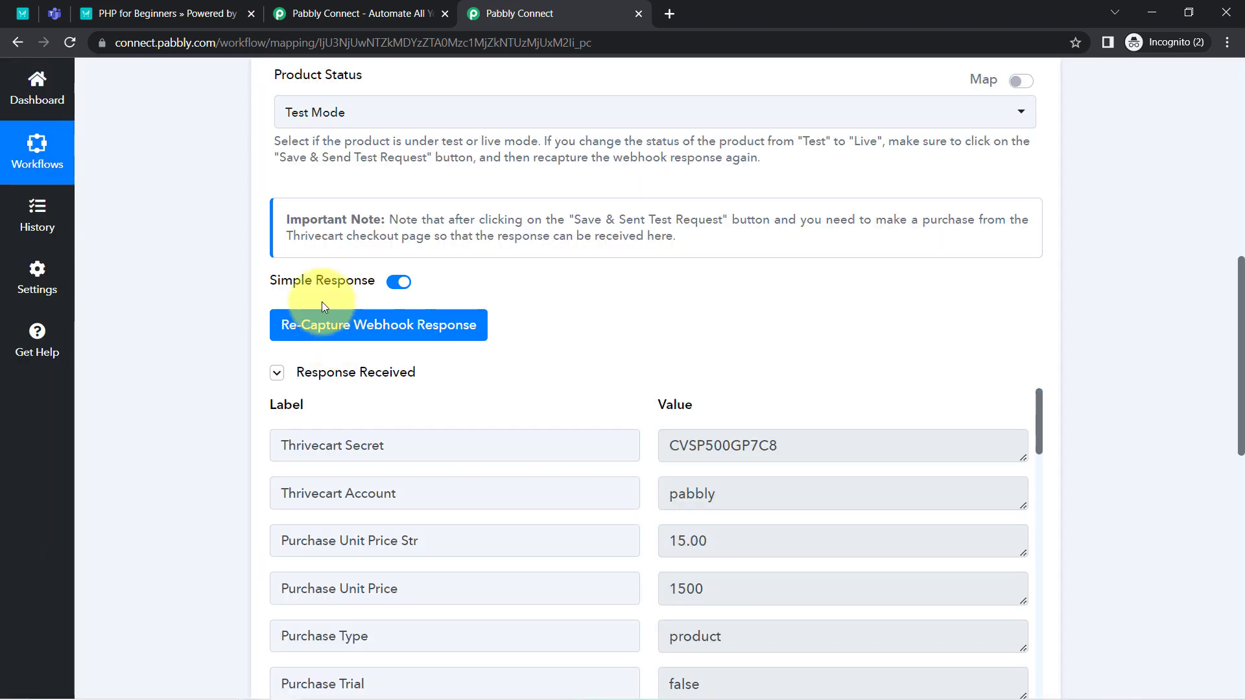
pyautogui.click(338, 375)
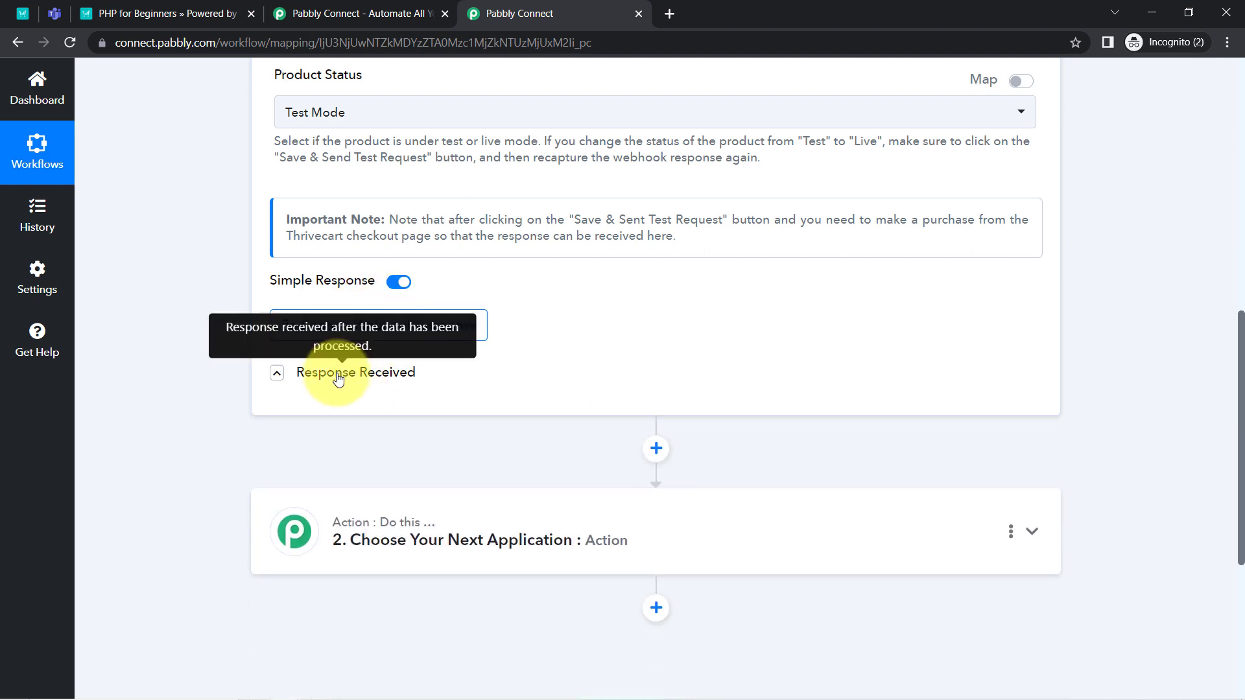
pyautogui.click(336, 375)
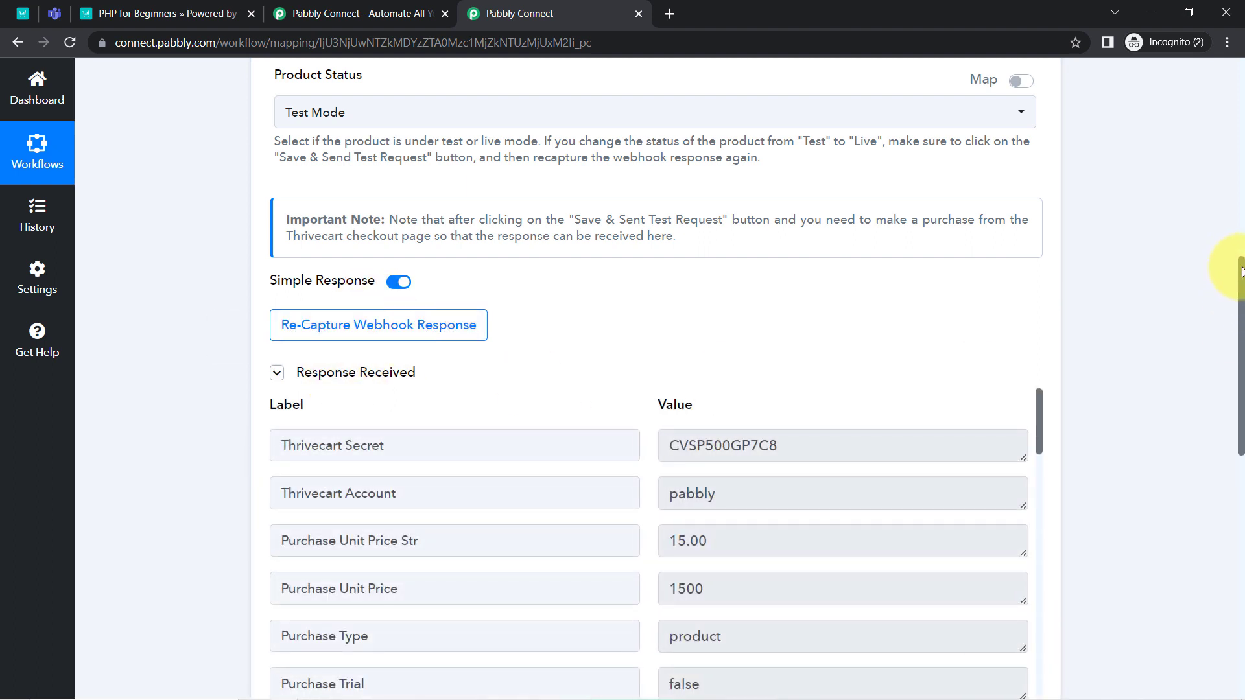
pyautogui.moveTo(1239, 271); pyautogui.dragTo(1240, 345)
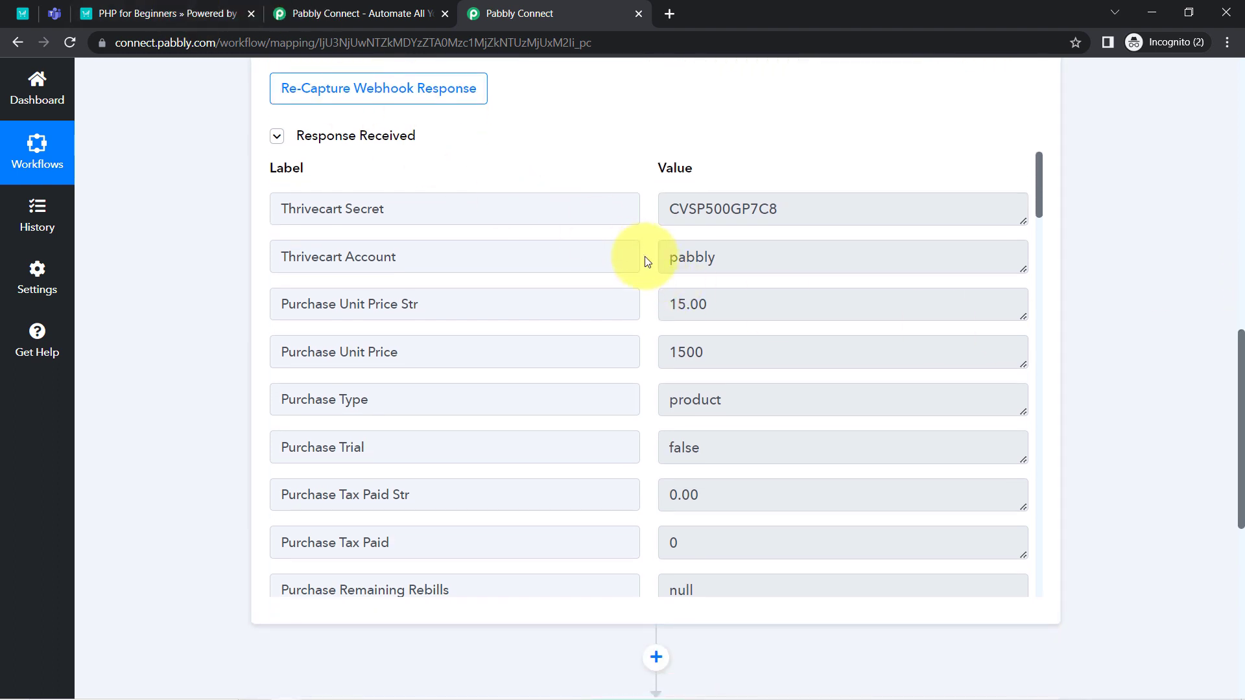
pyautogui.moveTo(707, 304); pyautogui.dragTo(656, 304)
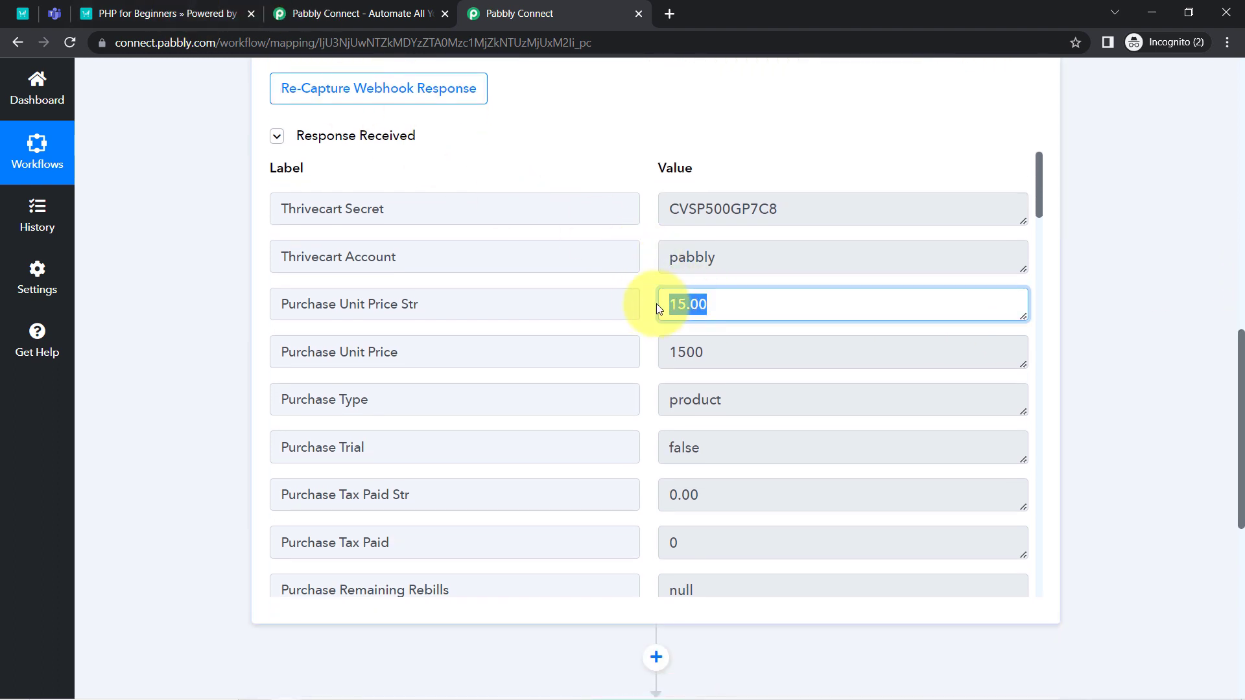
pyautogui.click(123, 13)
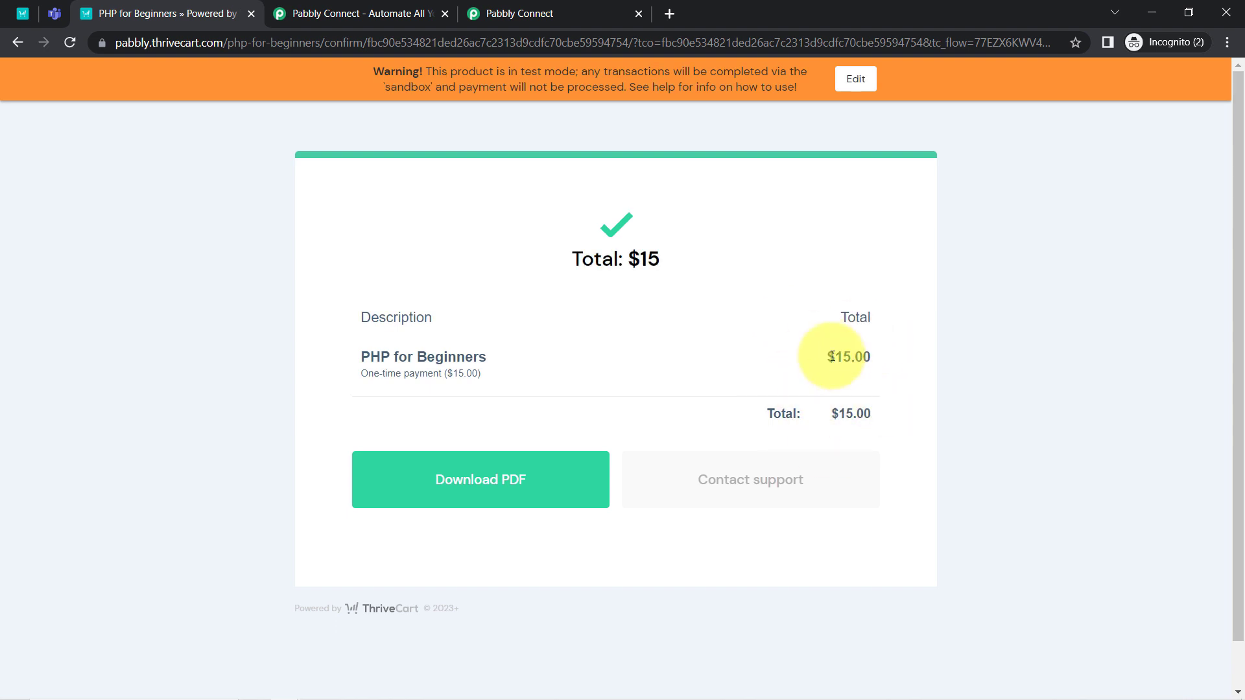
pyautogui.click(525, 13)
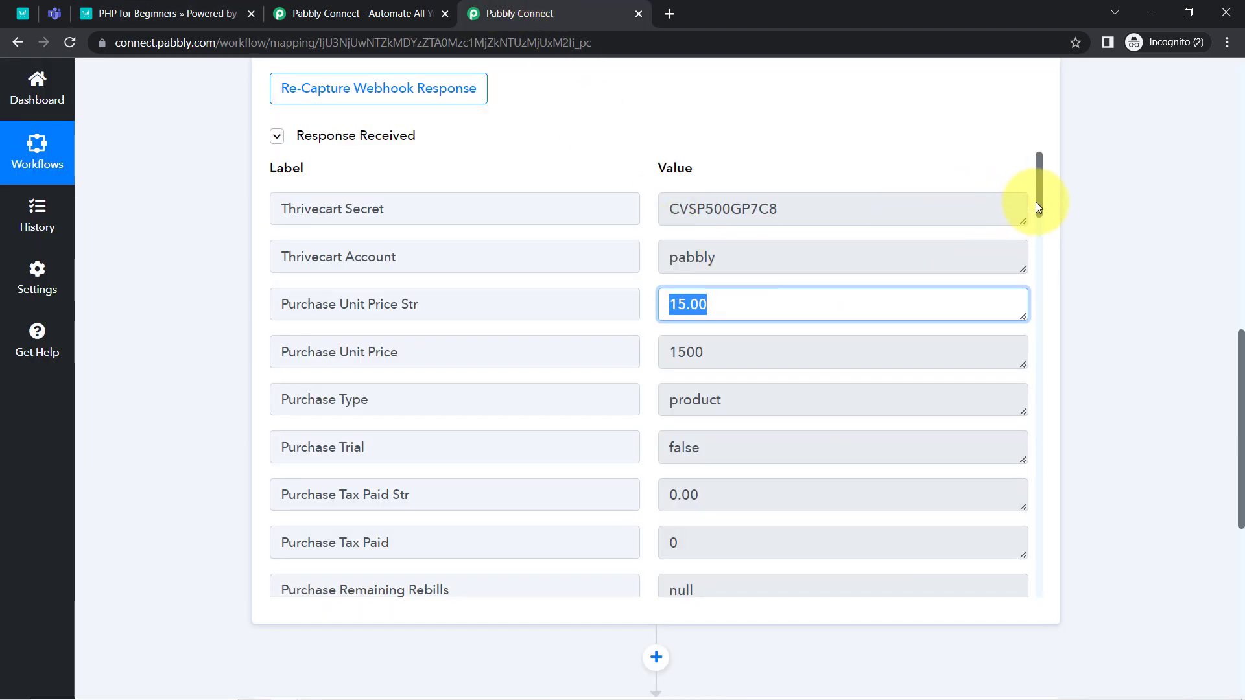
# Step: Check the purchase name, currency and amount fields in the captured response
pyautogui.moveTo(1037, 213); pyautogui.dragTo(1045, 292)
pyautogui.moveTo(769, 321); pyautogui.dragTo(697, 323)
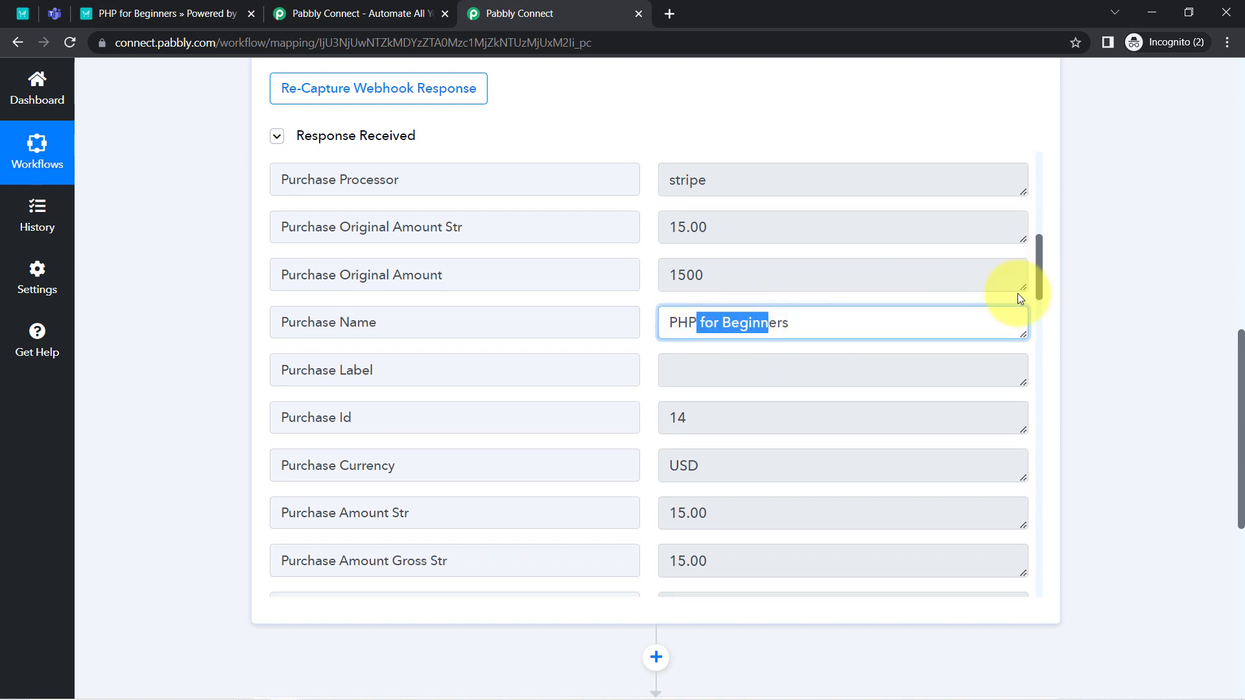
pyautogui.doubleClick(682, 465)
pyautogui.scroll(-15, 850, 391)
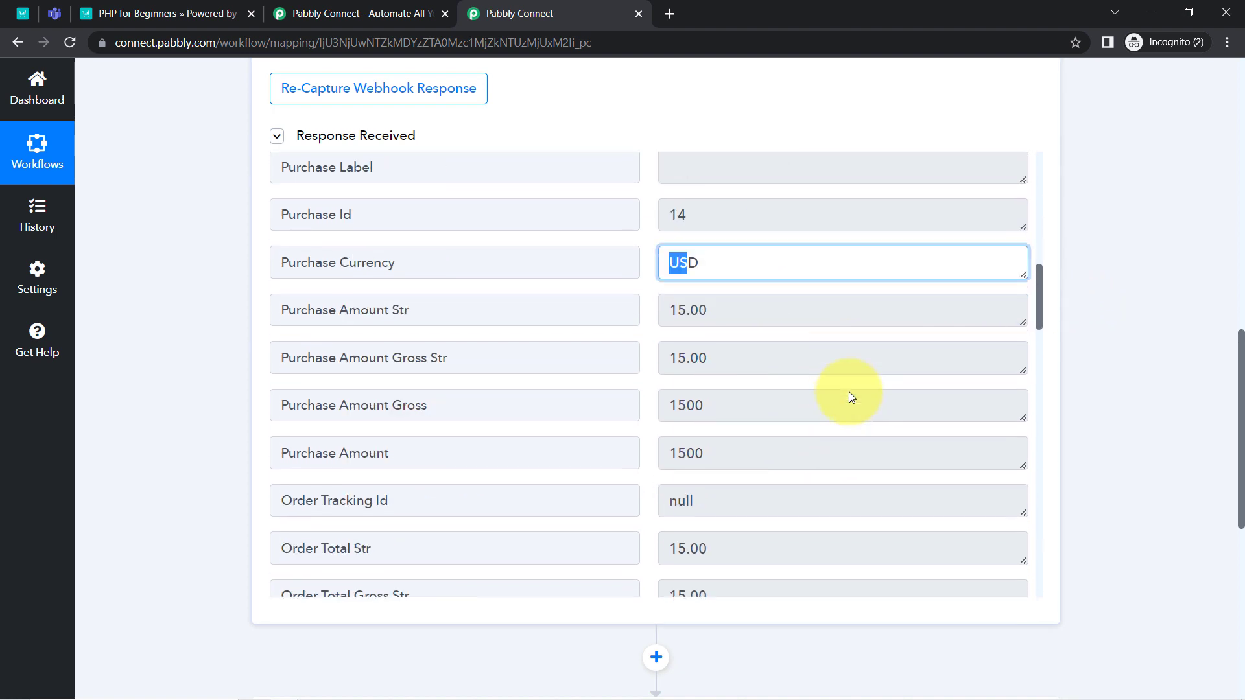
pyautogui.scroll(-5, 856, 389)
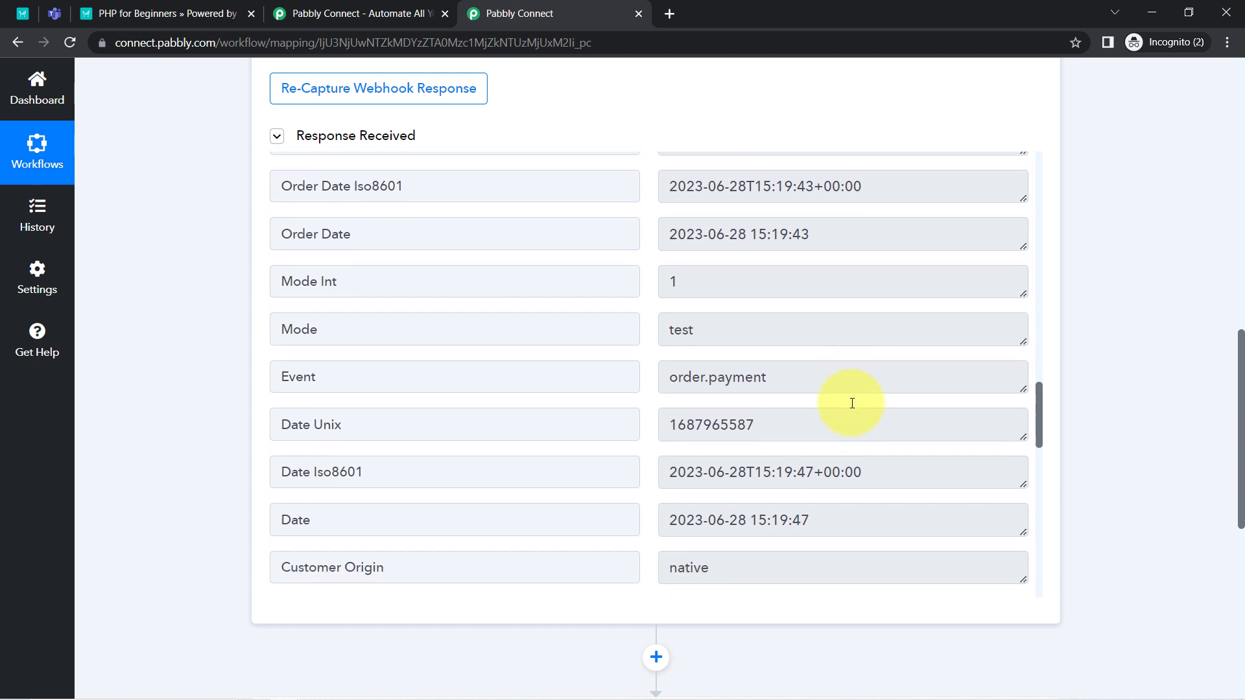
# Step: Check the customer's name, email, contact number and address fields in the captured response
pyautogui.moveTo(752, 394); pyautogui.dragTo(680, 424)
pyautogui.scroll(-2, 705, 571)
pyautogui.click(733, 484)
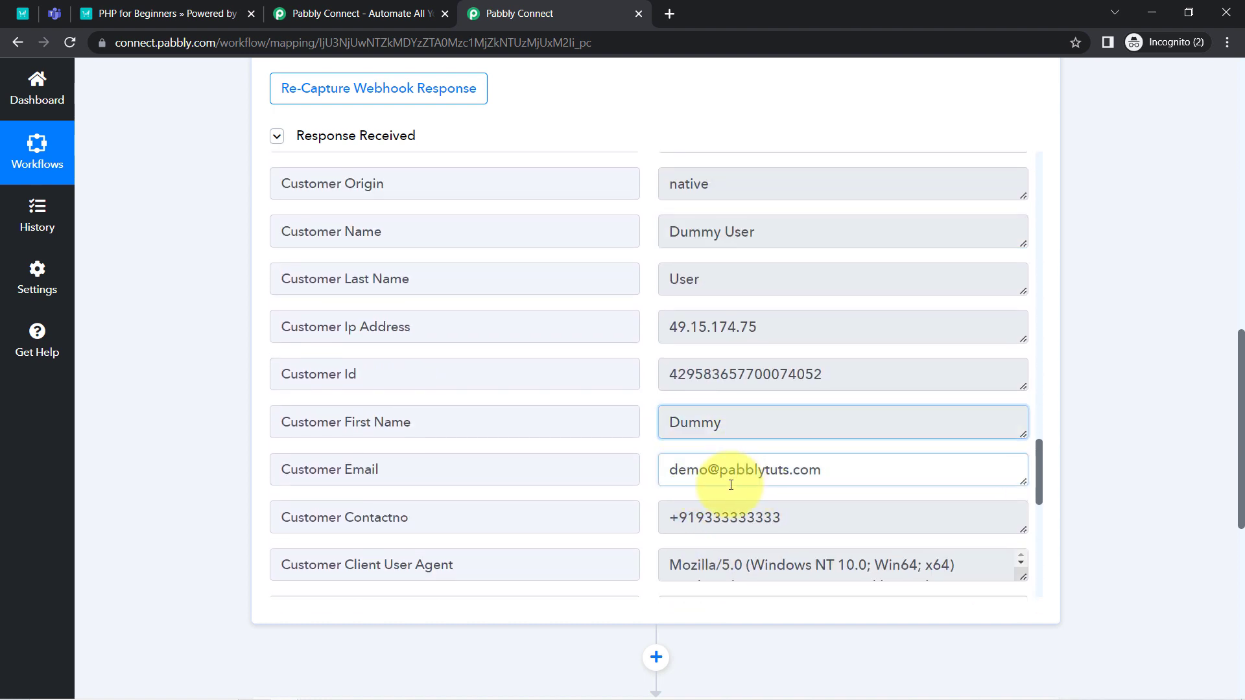
pyautogui.moveTo(752, 517); pyautogui.dragTo(693, 518)
pyautogui.scroll(-5, 752, 440)
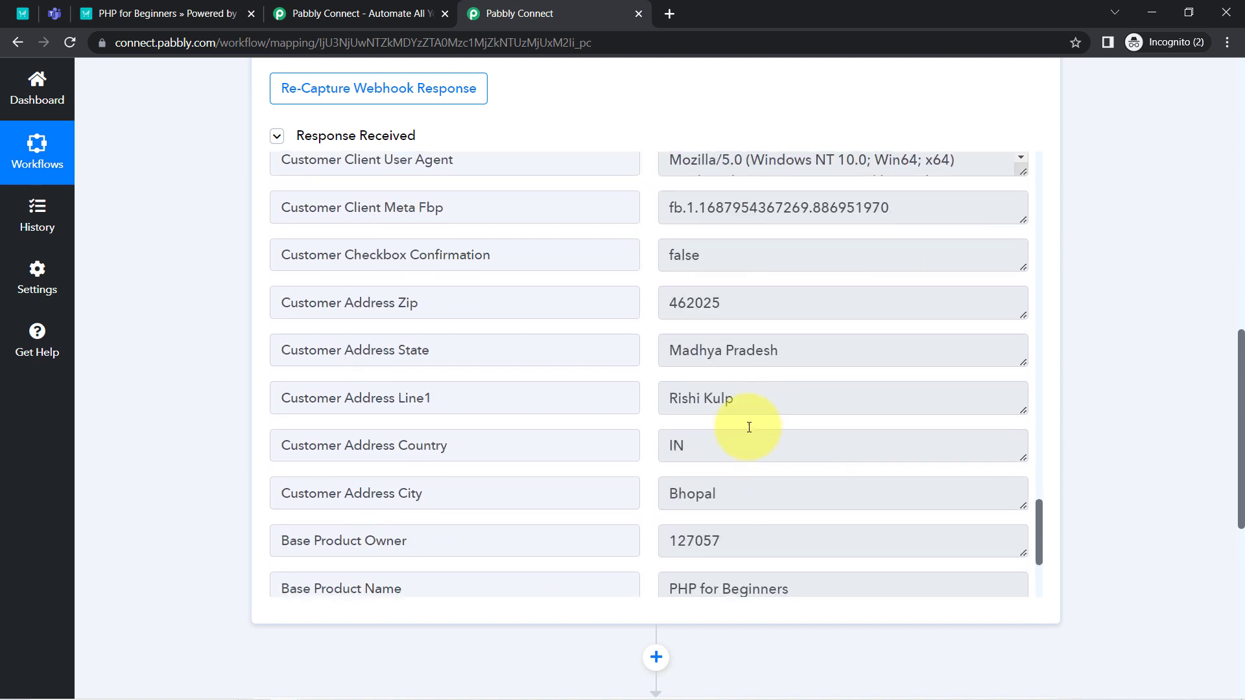
pyautogui.moveTo(727, 399); pyautogui.dragTo(696, 354)
pyautogui.moveTo(708, 446); pyautogui.dragTo(670, 451)
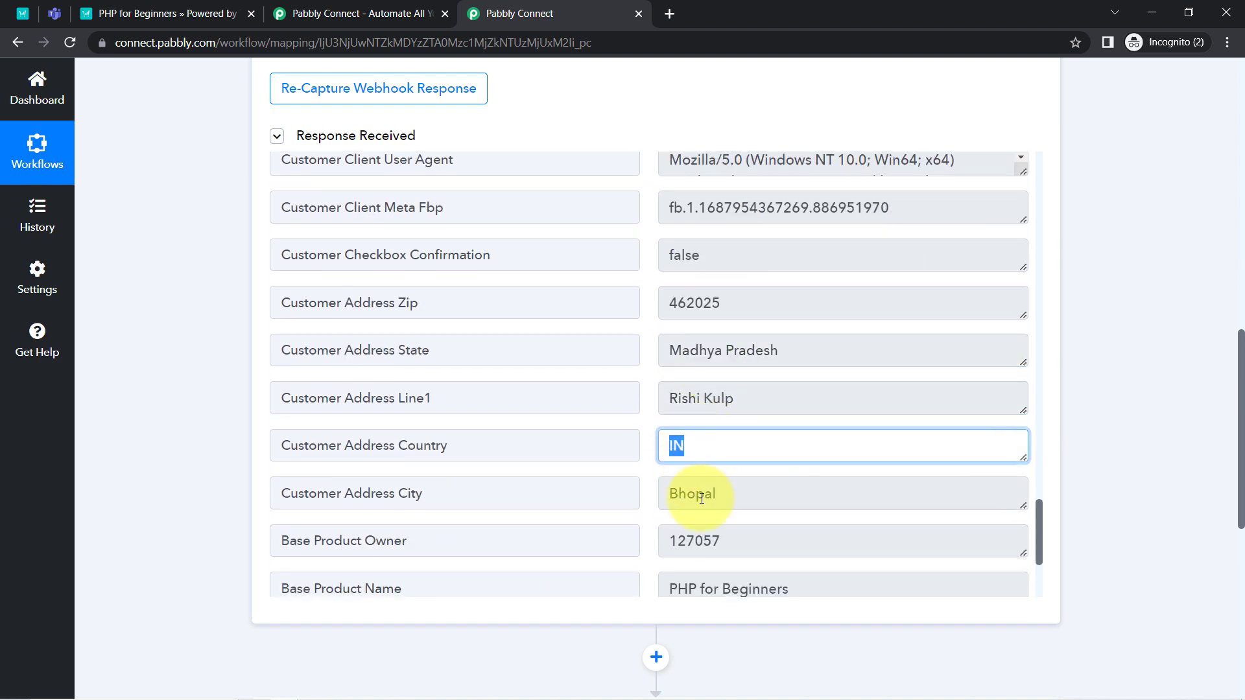
pyautogui.moveTo(704, 497); pyautogui.dragTo(671, 497)
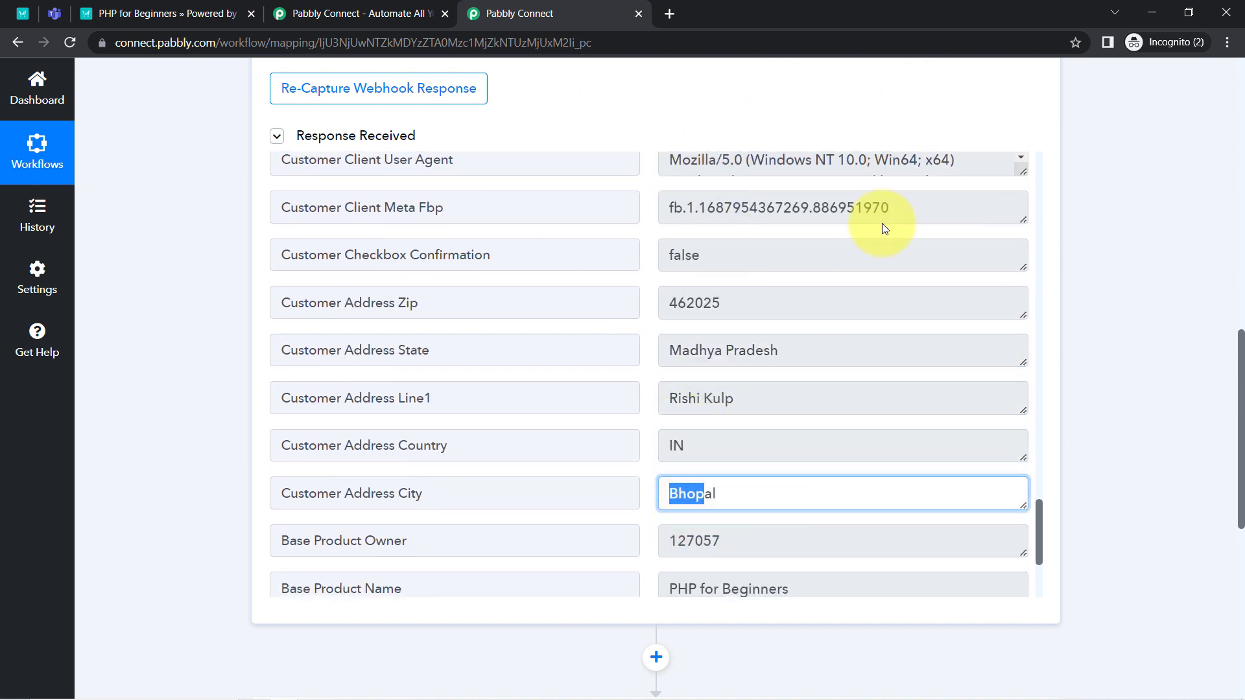
# Step: Close the checkout confirmation and the extra Pabbly Connect tab, and return to the workflow being edited
pyautogui.click(23, 13)
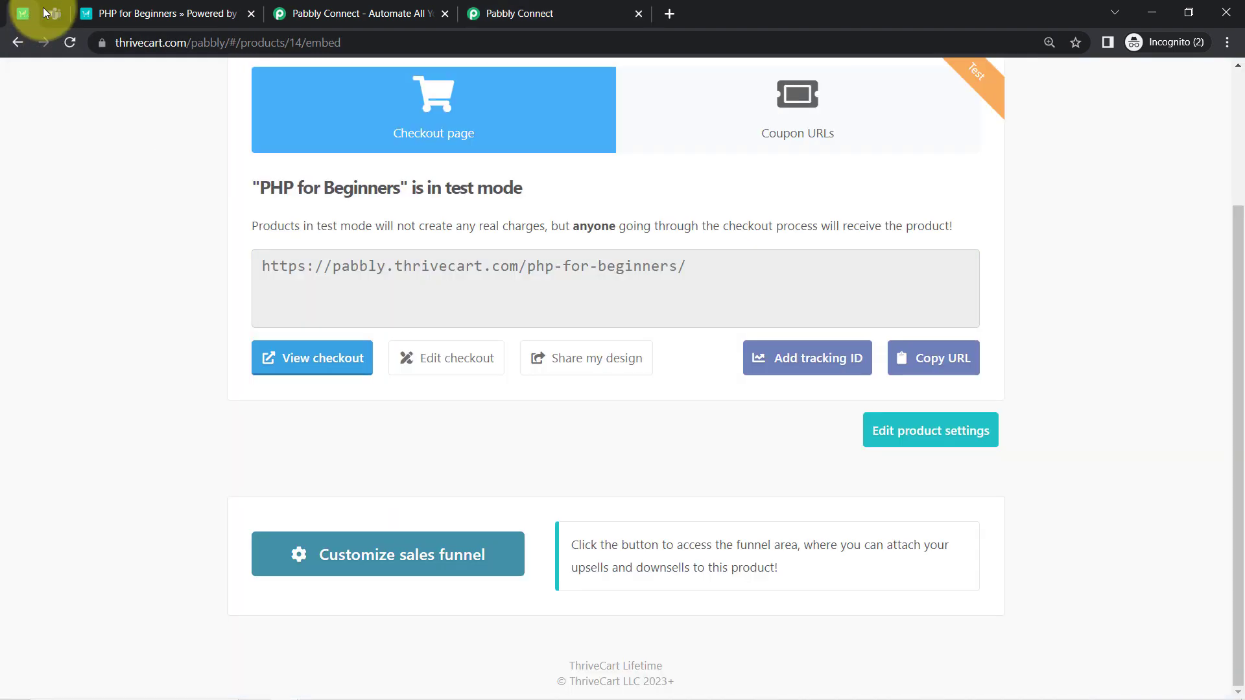
pyautogui.click(250, 14)
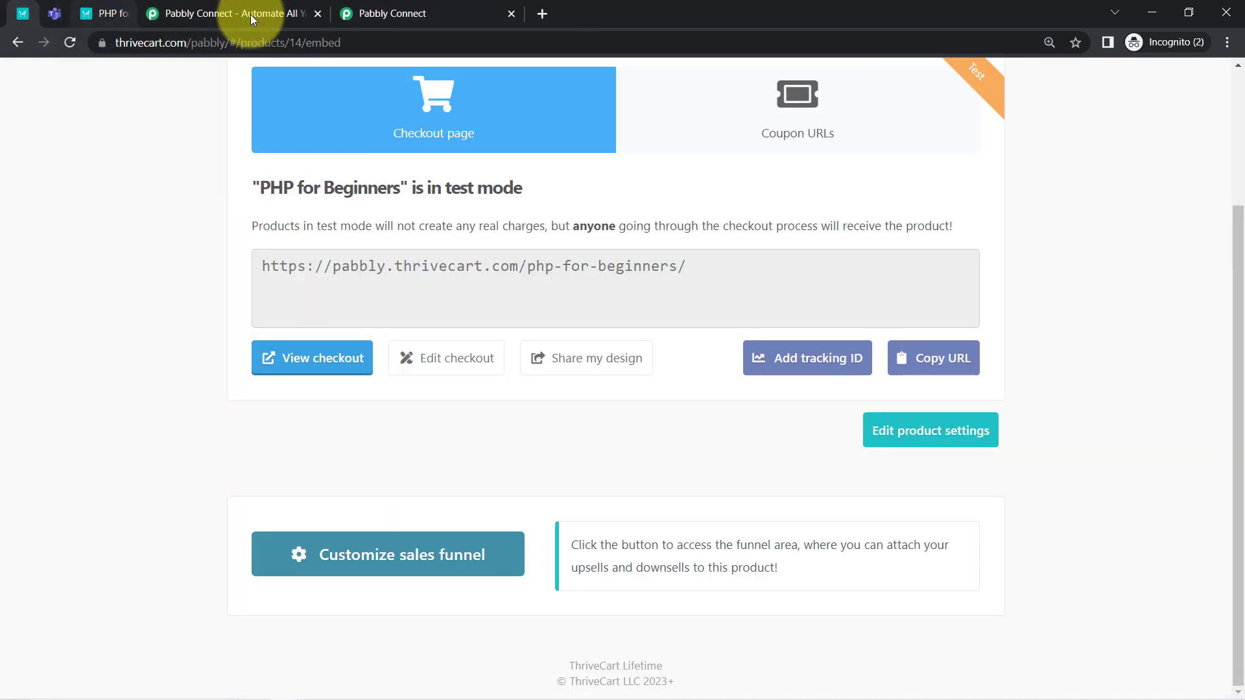
pyautogui.click(250, 15)
pyautogui.click(203, 16)
pyautogui.scroll(4, 495, 291)
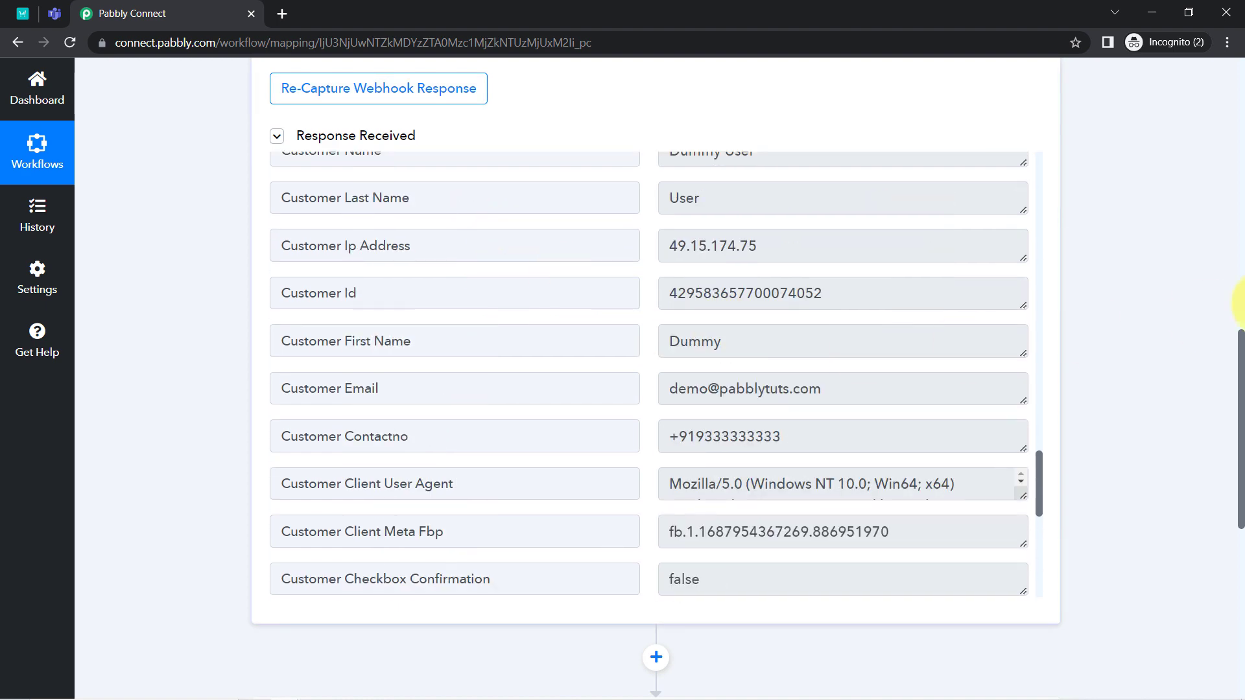
# Step: Review the ThriveCart trigger's Instant note, product settings and available trigger events, including Product Purchase (All Products)
pyautogui.moveTo(1242, 373); pyautogui.dragTo(1233, 87)
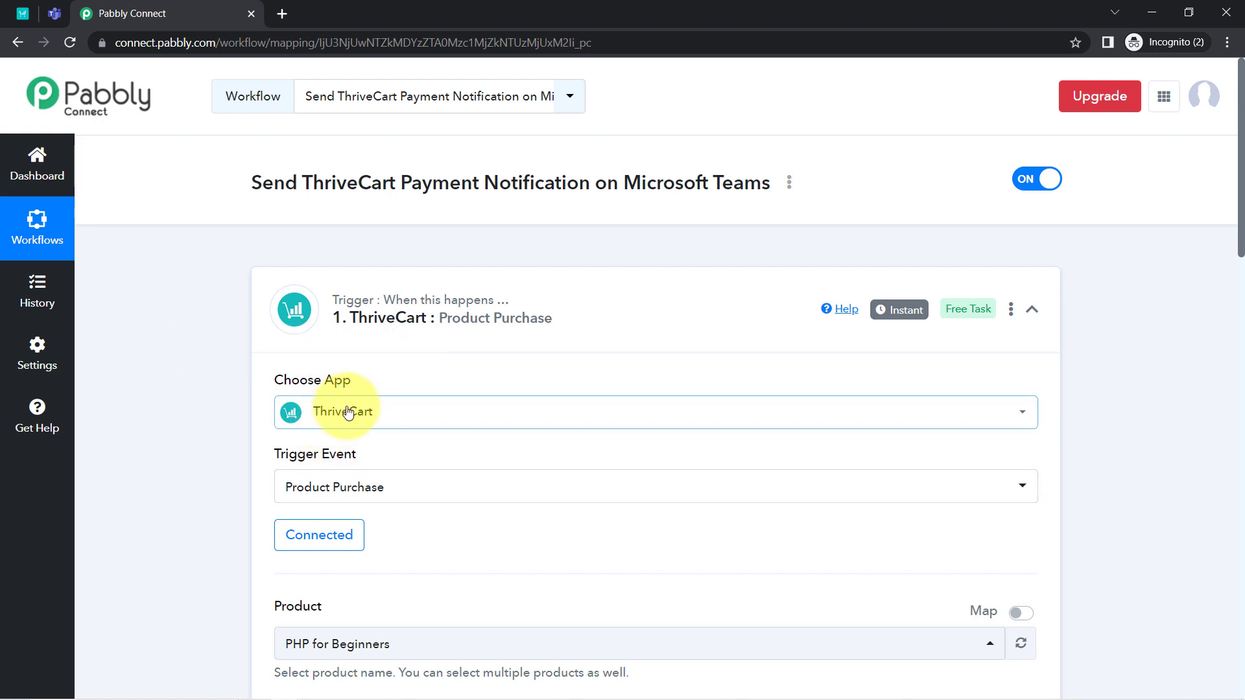
pyautogui.moveTo(902, 318)
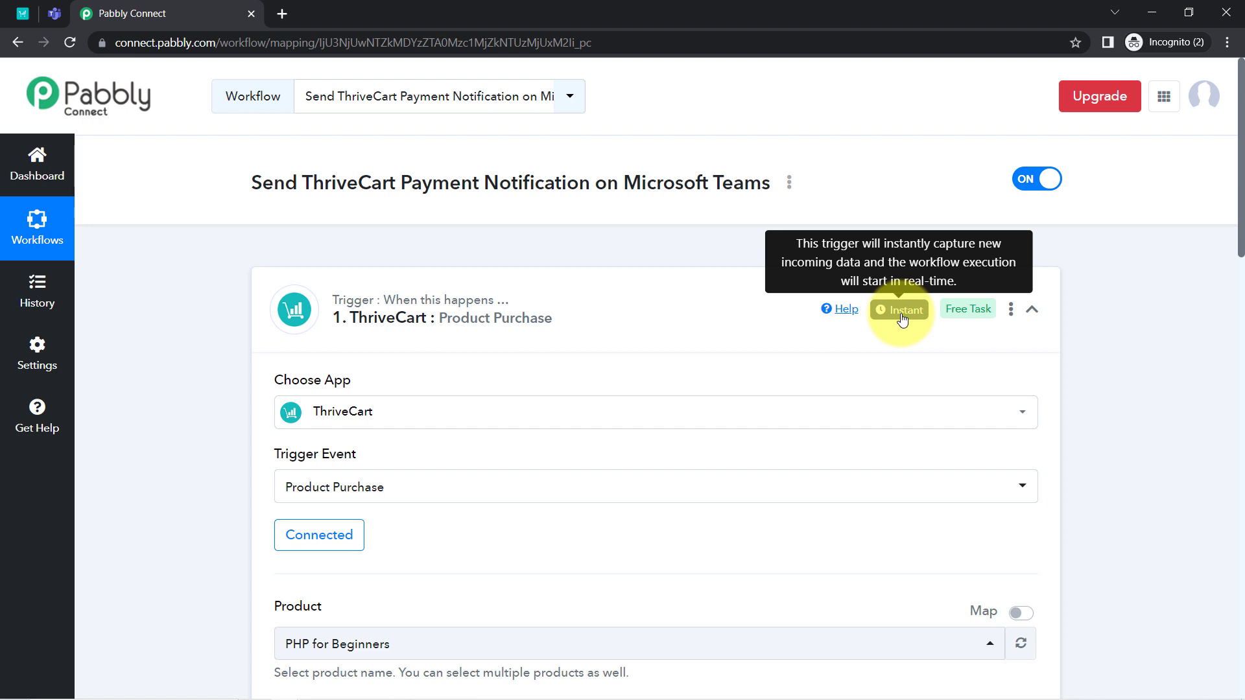
pyautogui.moveTo(1241, 236); pyautogui.dragTo(1240, 379)
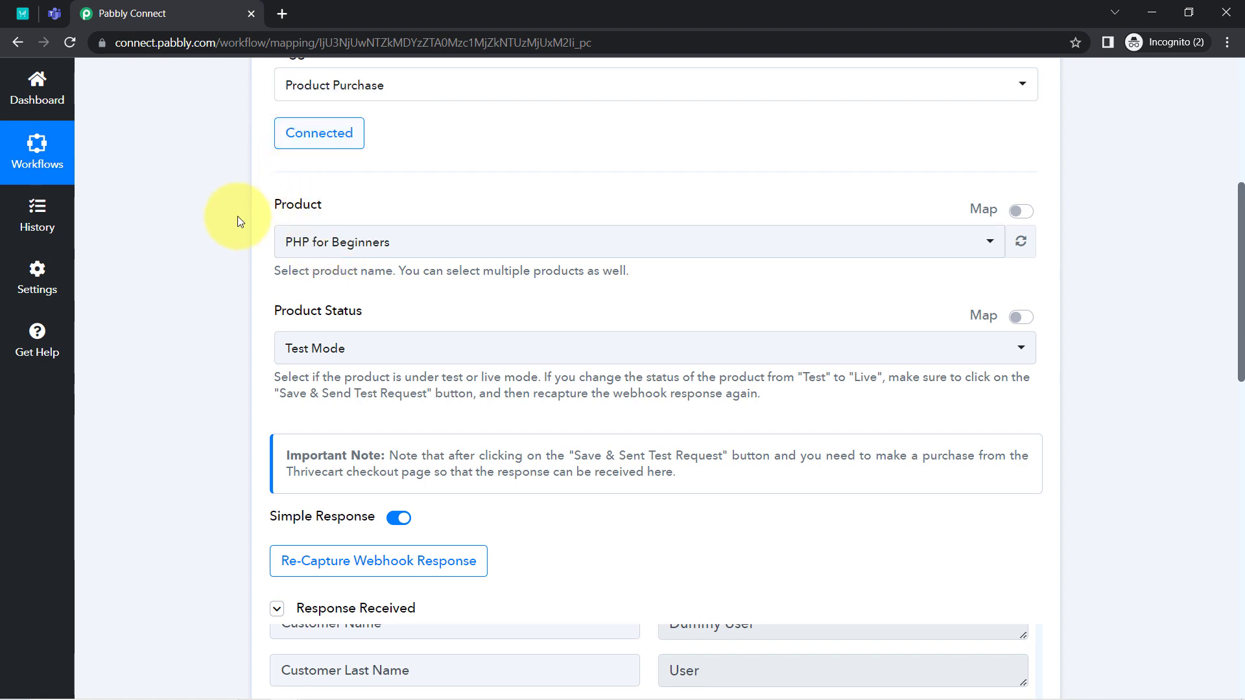
pyautogui.scroll(3, 177, 267)
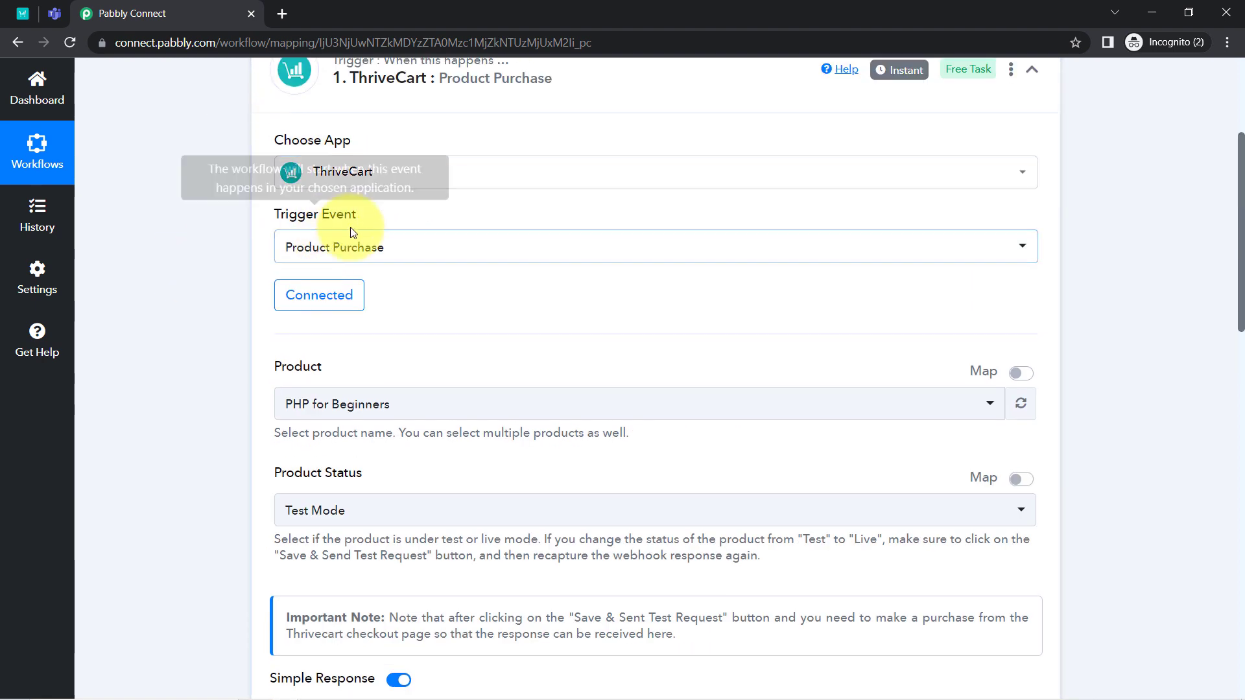
pyautogui.click(344, 249)
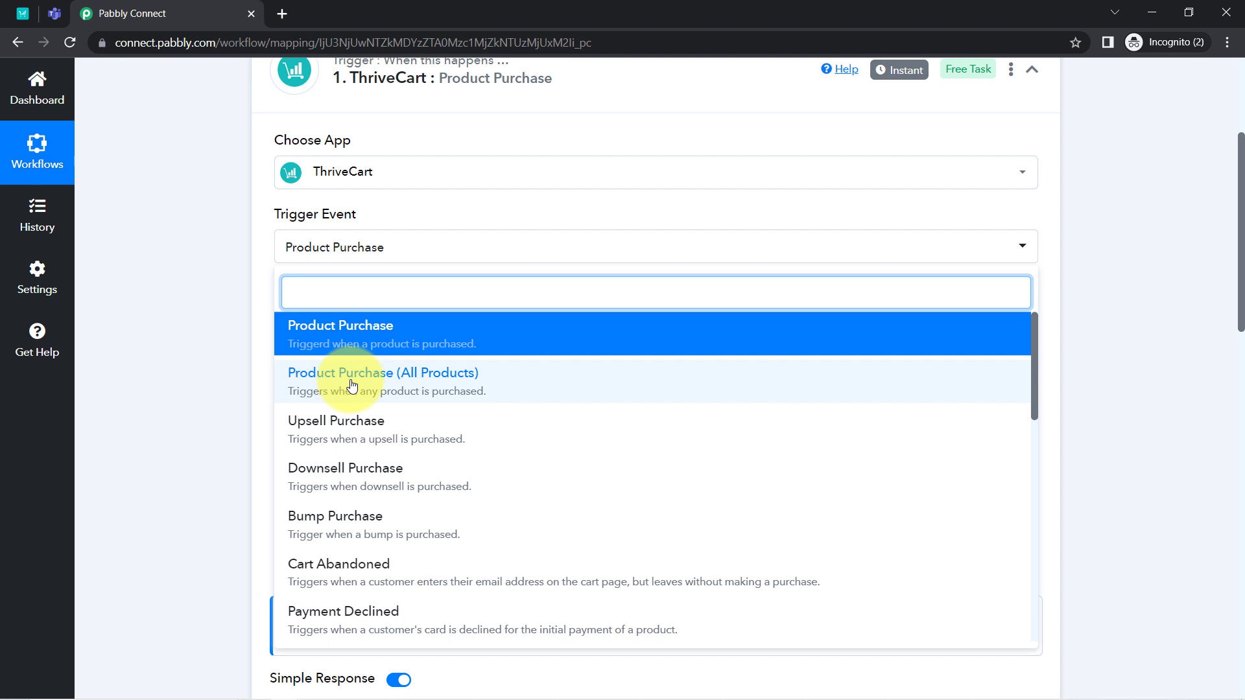
pyautogui.click(245, 335)
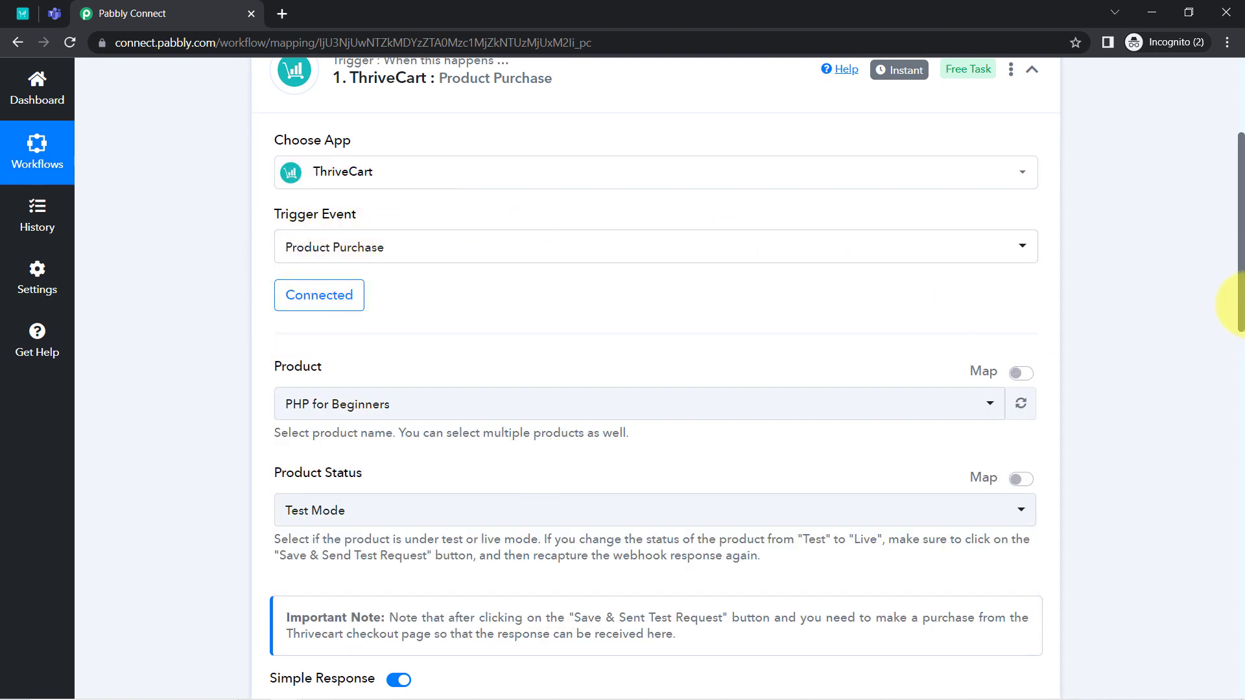
# Step: Set the second workflow step to Microsoft Teams with the Send Message in a Channel event, and open its account connection settings
pyautogui.moveTo(1237, 266); pyautogui.dragTo(1234, 463)
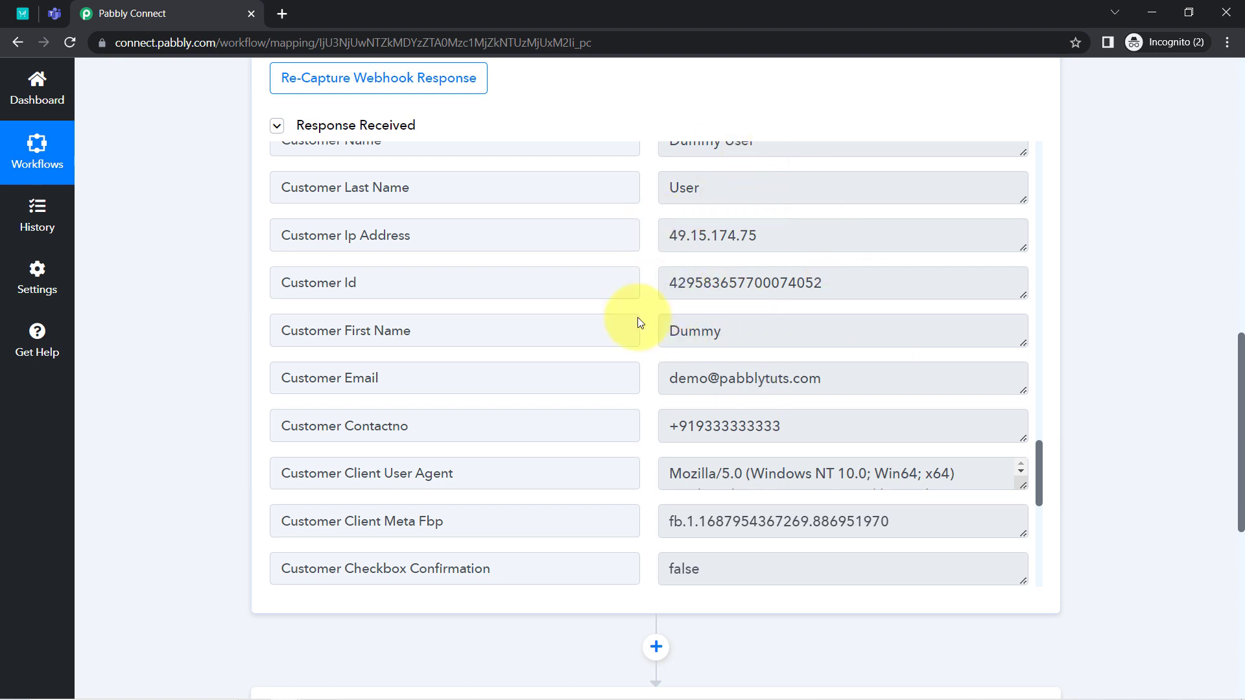
pyautogui.moveTo(1242, 374); pyautogui.dragTo(1226, 518)
pyautogui.click(400, 247)
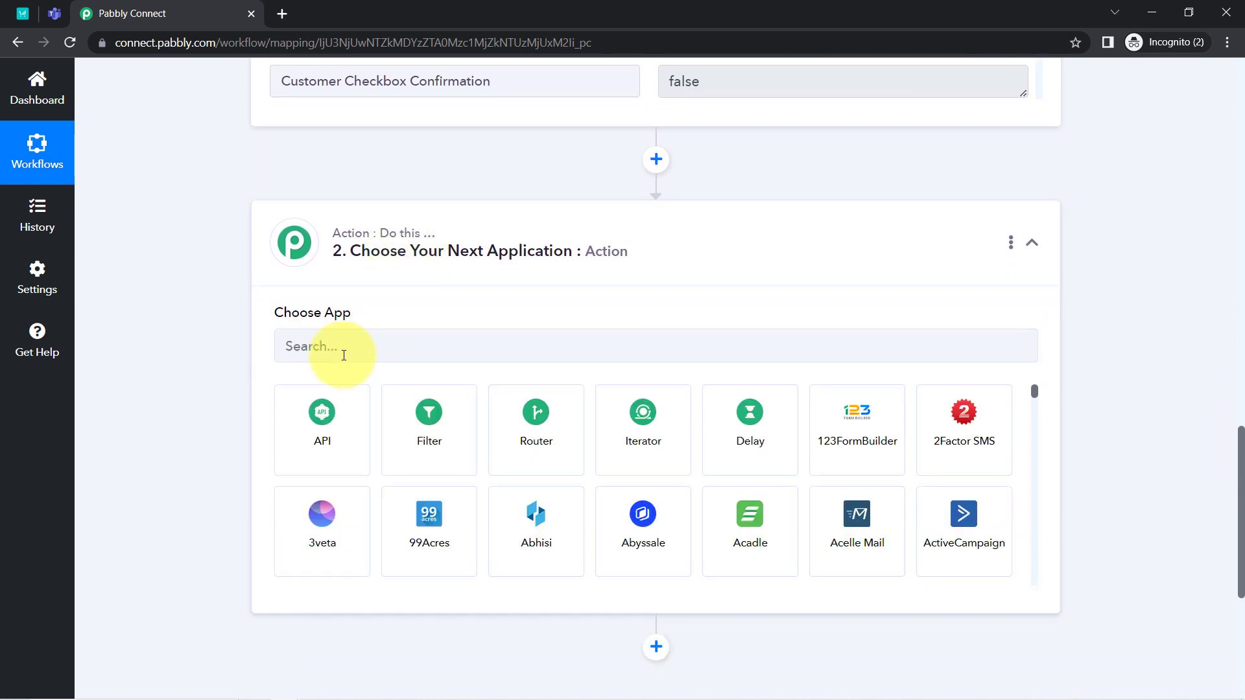
pyautogui.click(309, 345)
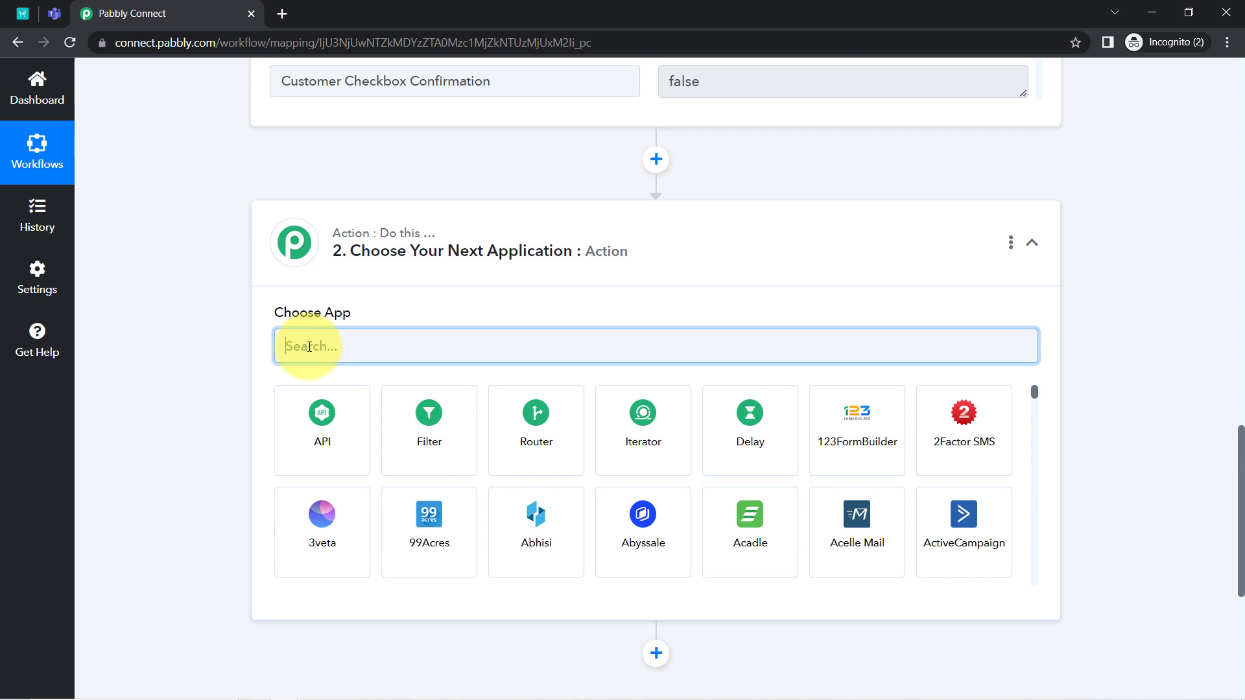
pyautogui.write('micros')
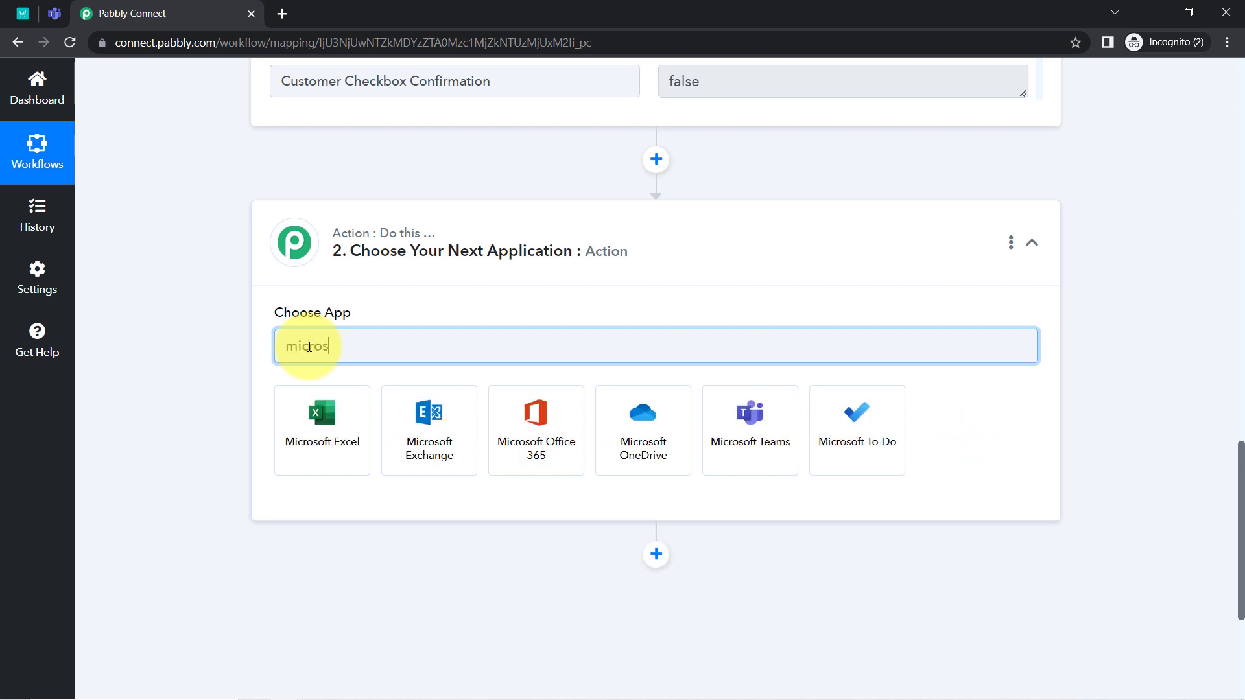
pyautogui.click(734, 413)
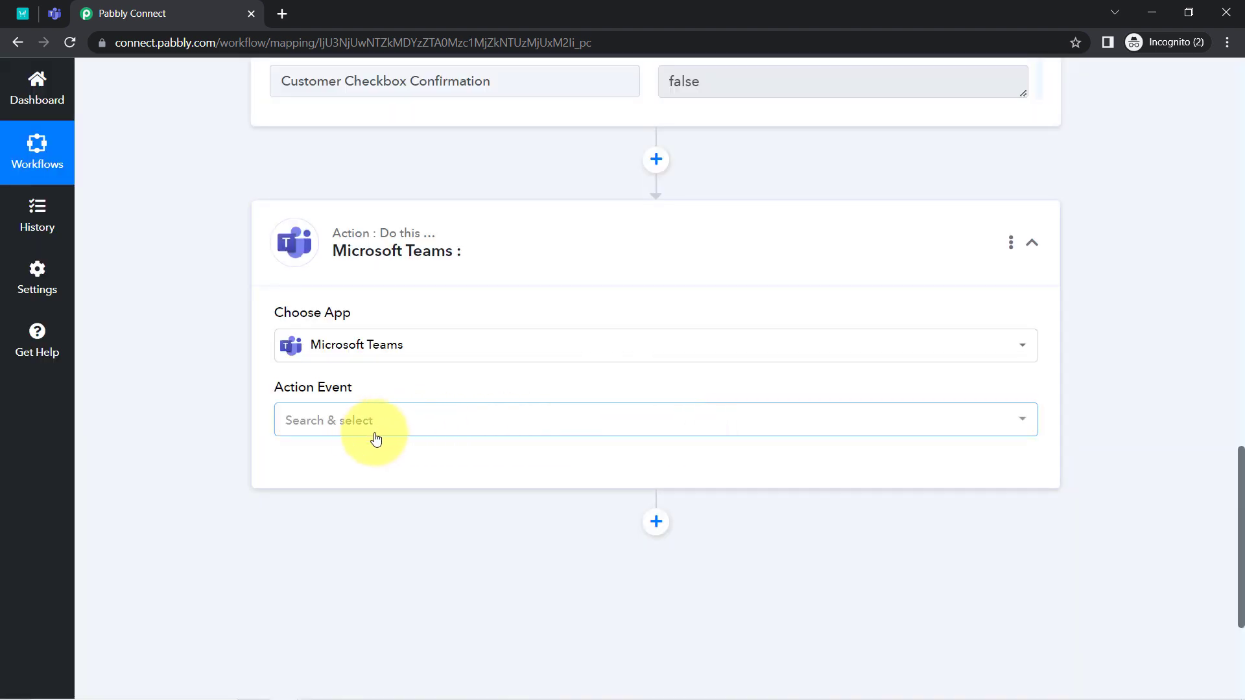
pyautogui.click(367, 439)
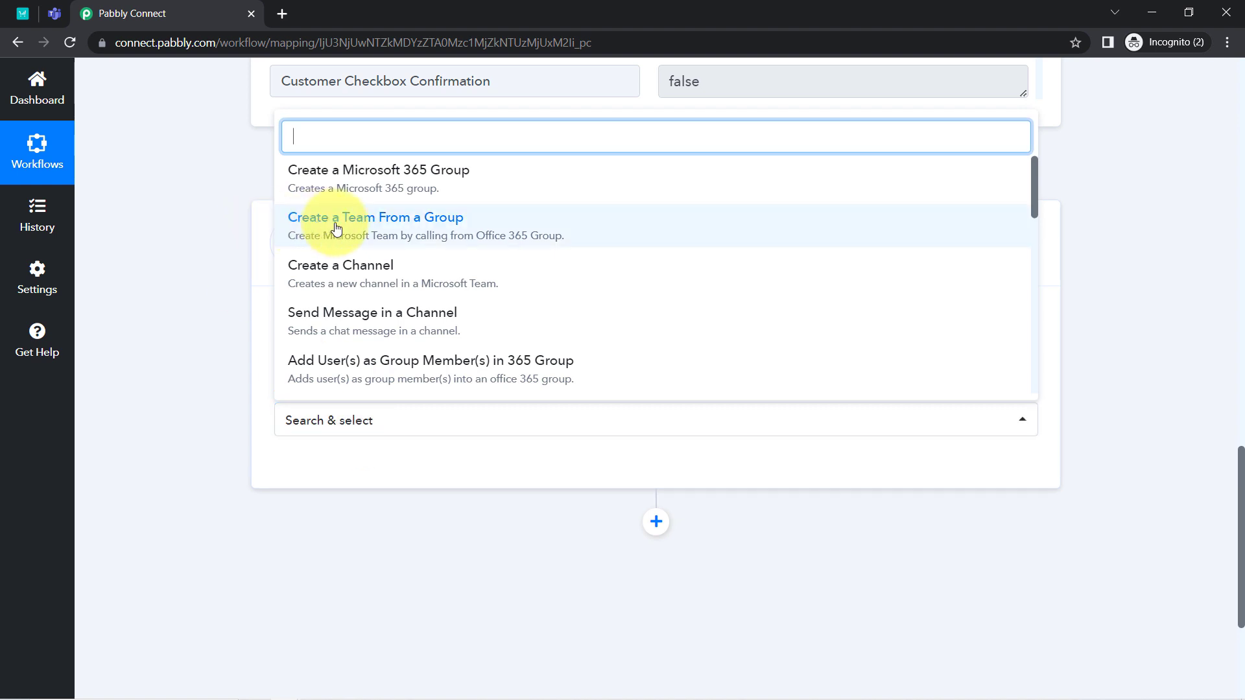
pyautogui.click(331, 323)
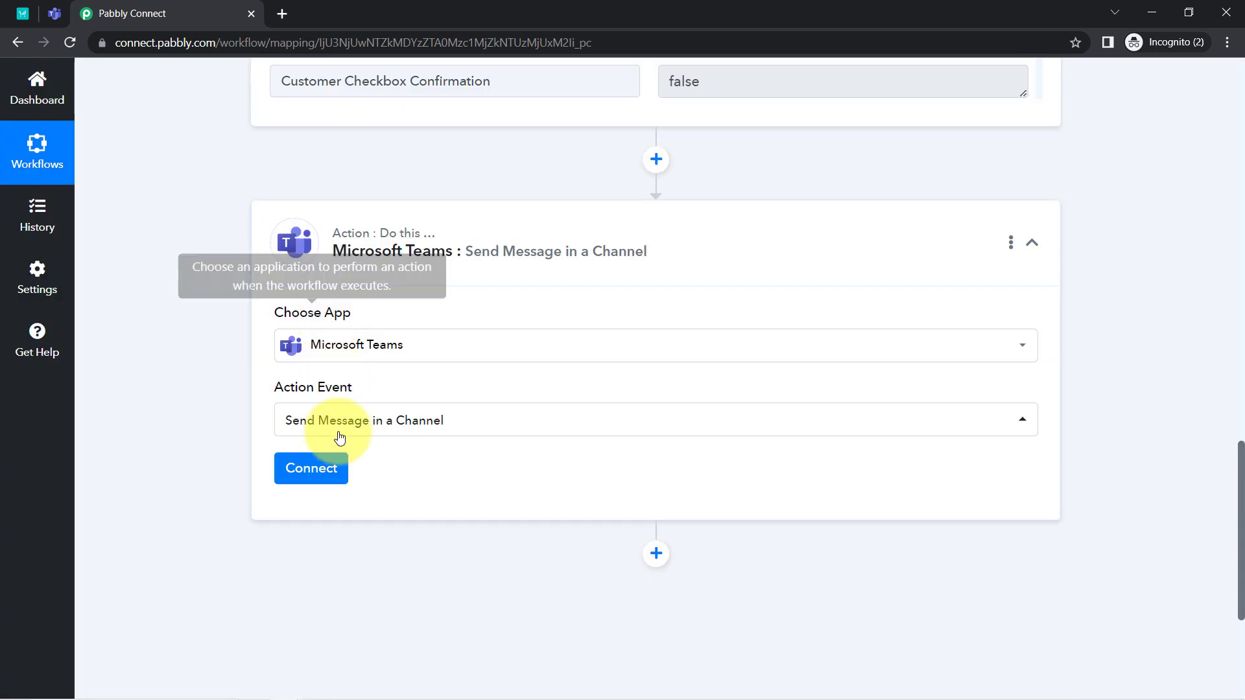
pyautogui.click(311, 469)
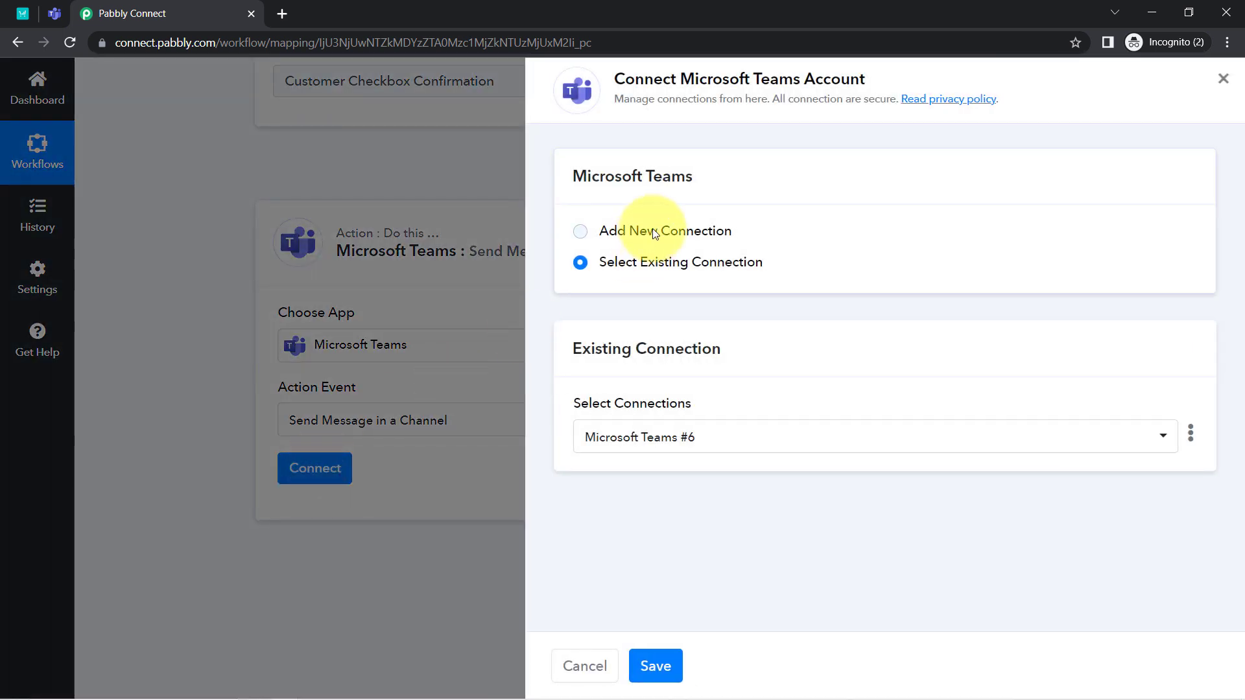
pyautogui.click(652, 230)
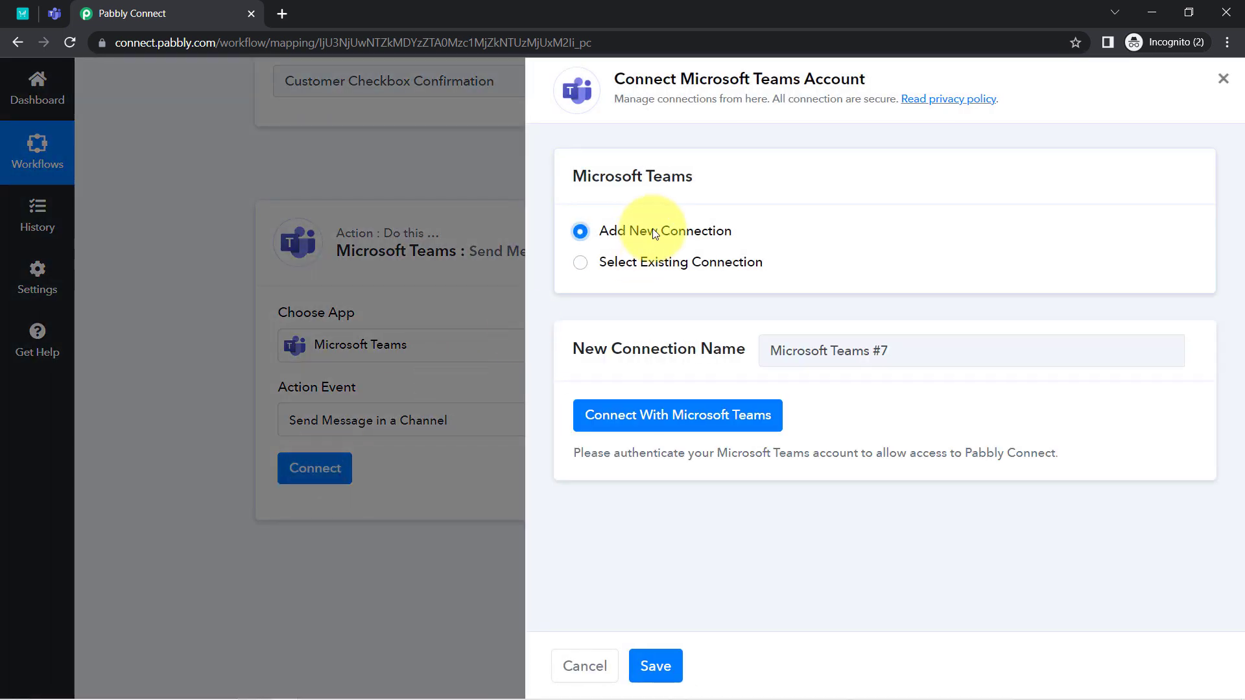
pyautogui.click(665, 422)
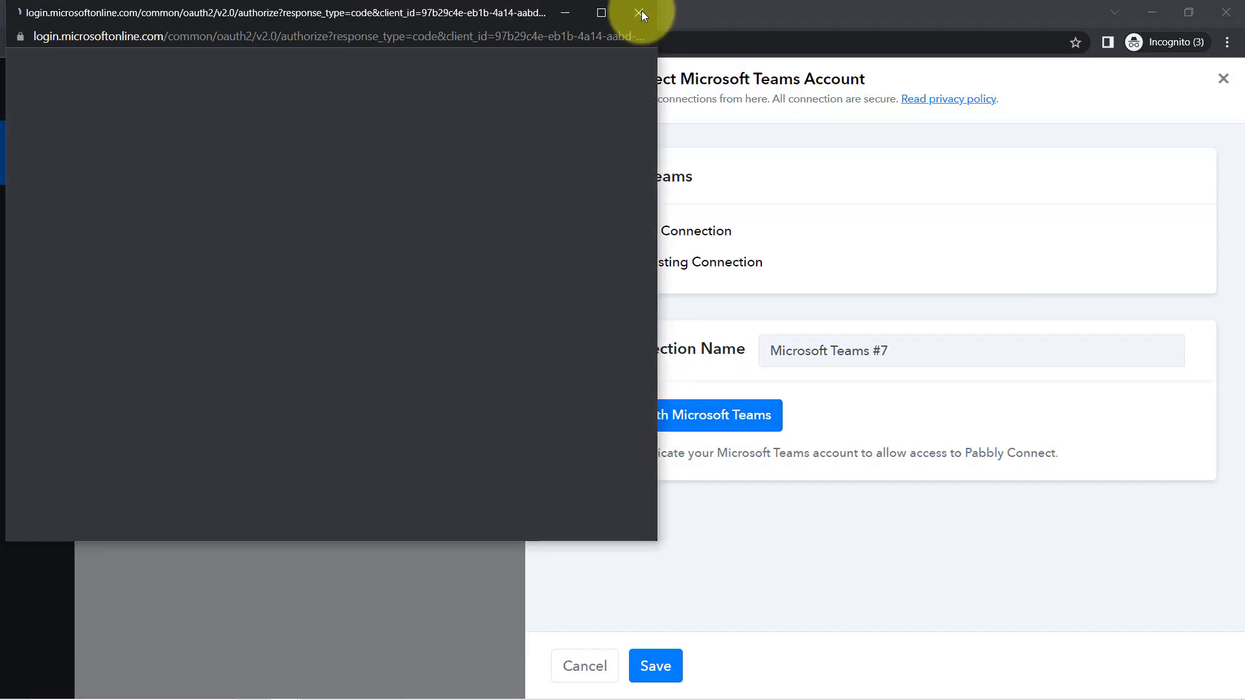
pyautogui.click(640, 11)
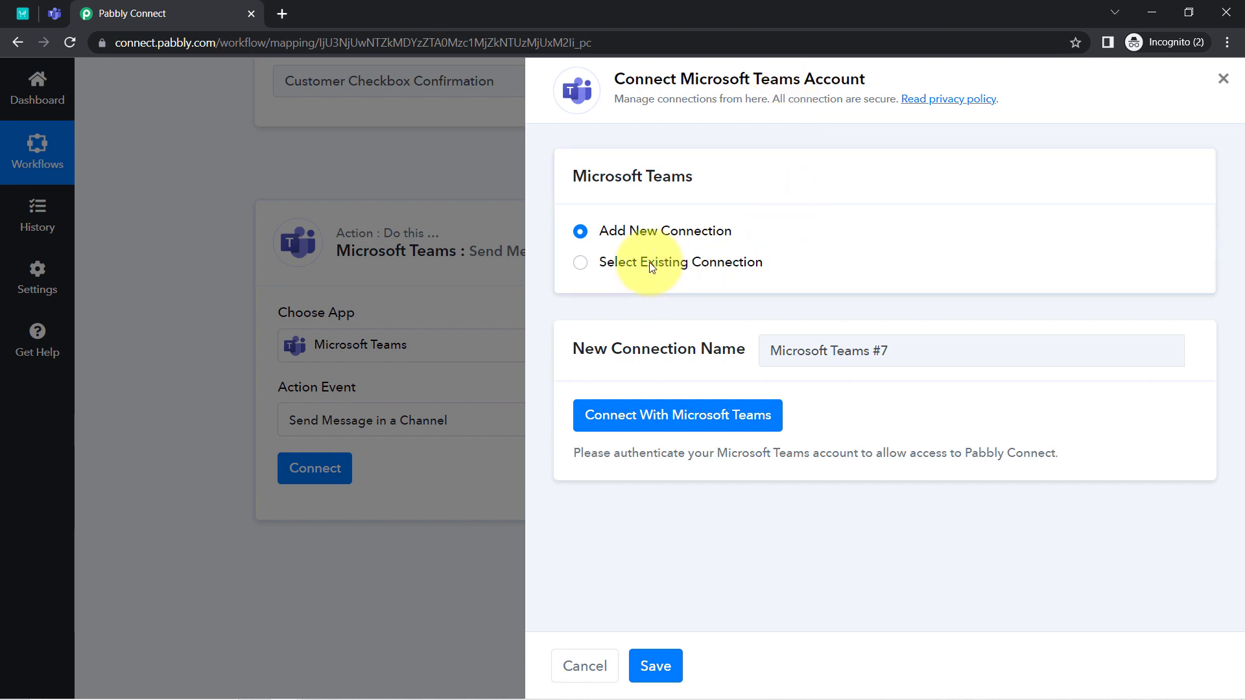
# Step: Connect the Teams action through the existing connection Microsoft Teams #6 and save it
pyautogui.click(689, 267)
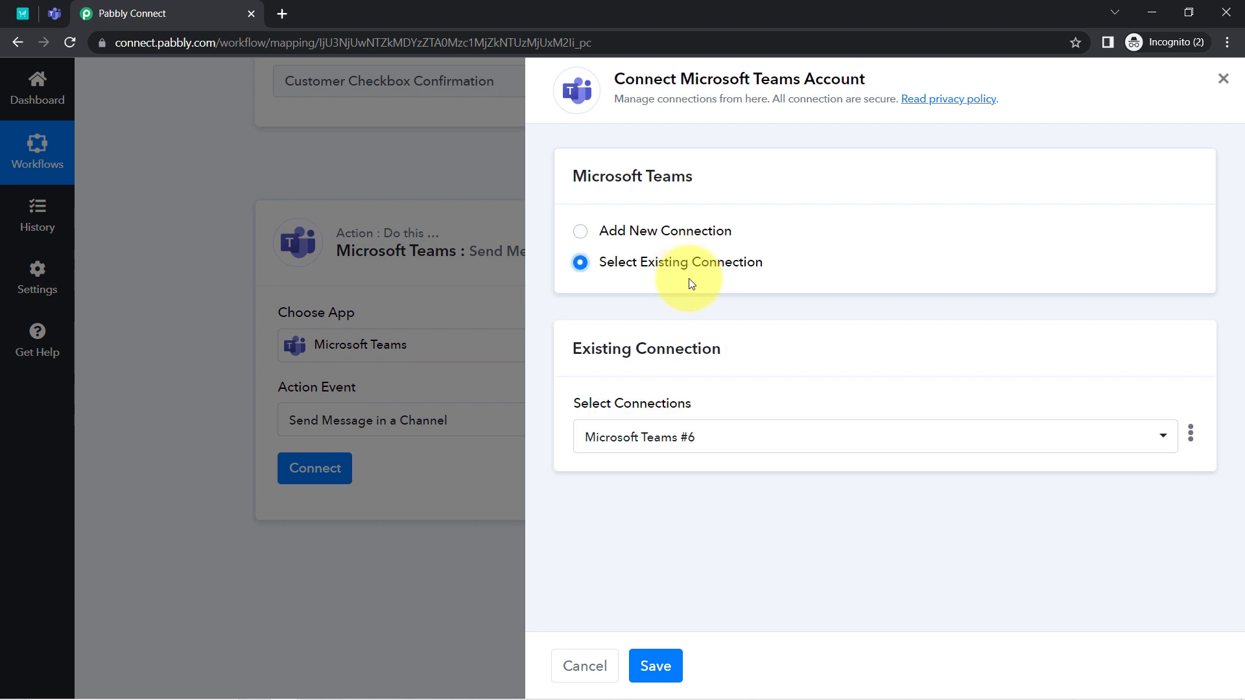
pyautogui.click(649, 668)
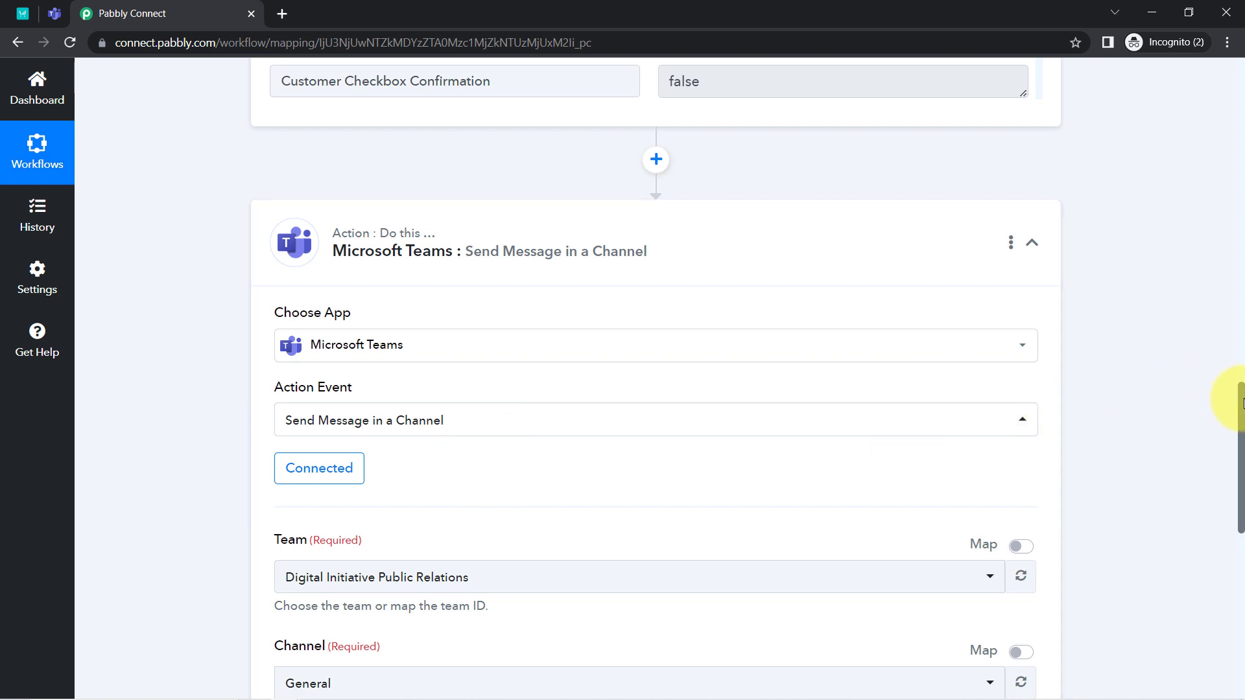
# Step: Look up the Pabbly Connect team and its channels in Microsoft Teams, and select Pabbly Connect as the action's Team in the workflow
pyautogui.moveTo(1242, 402); pyautogui.dragTo(1243, 464)
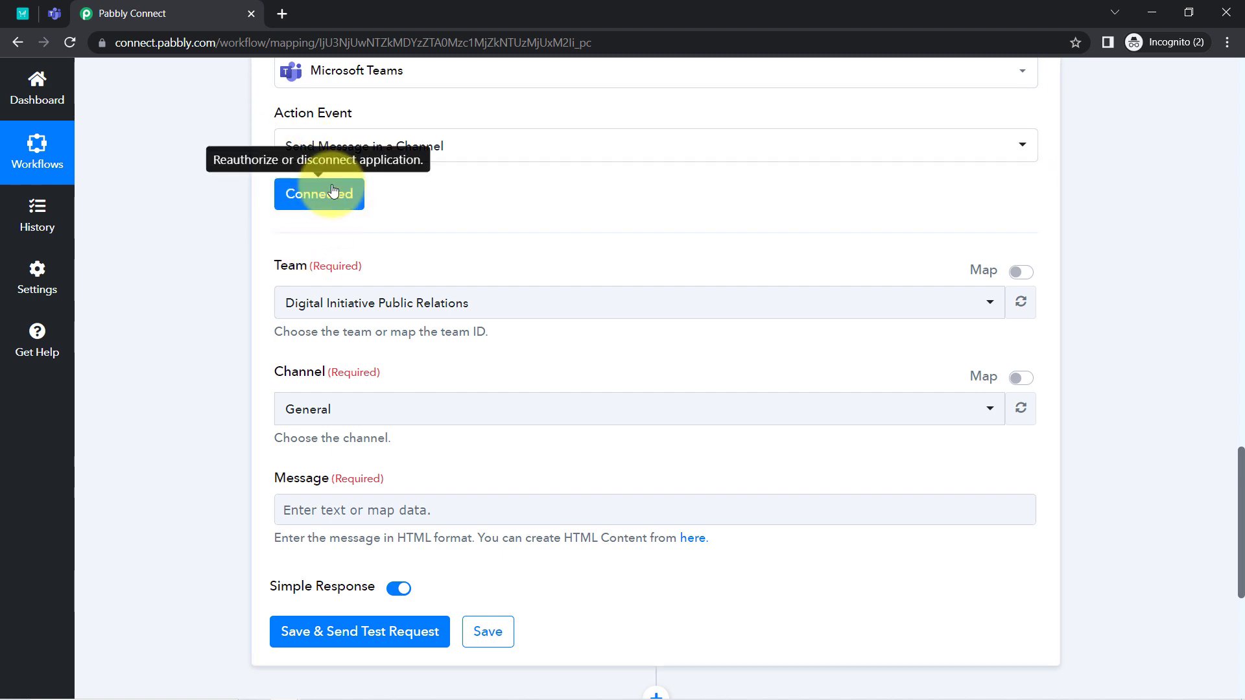
pyautogui.click(327, 307)
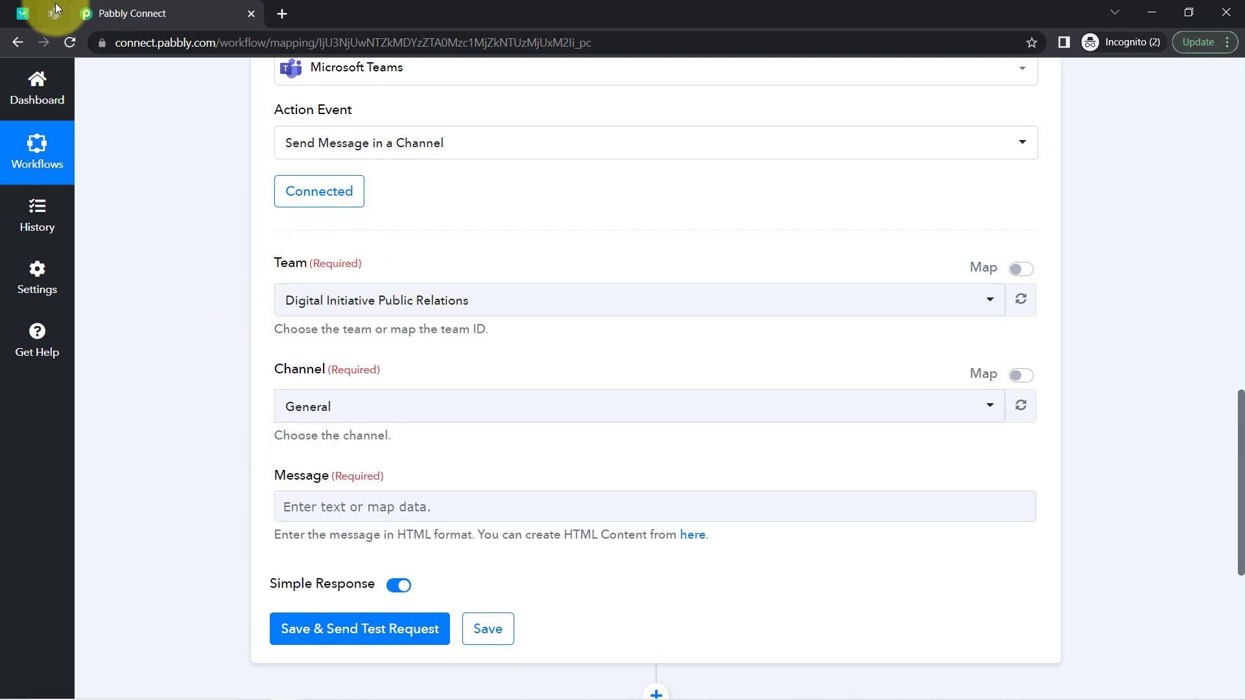
pyautogui.click(55, 12)
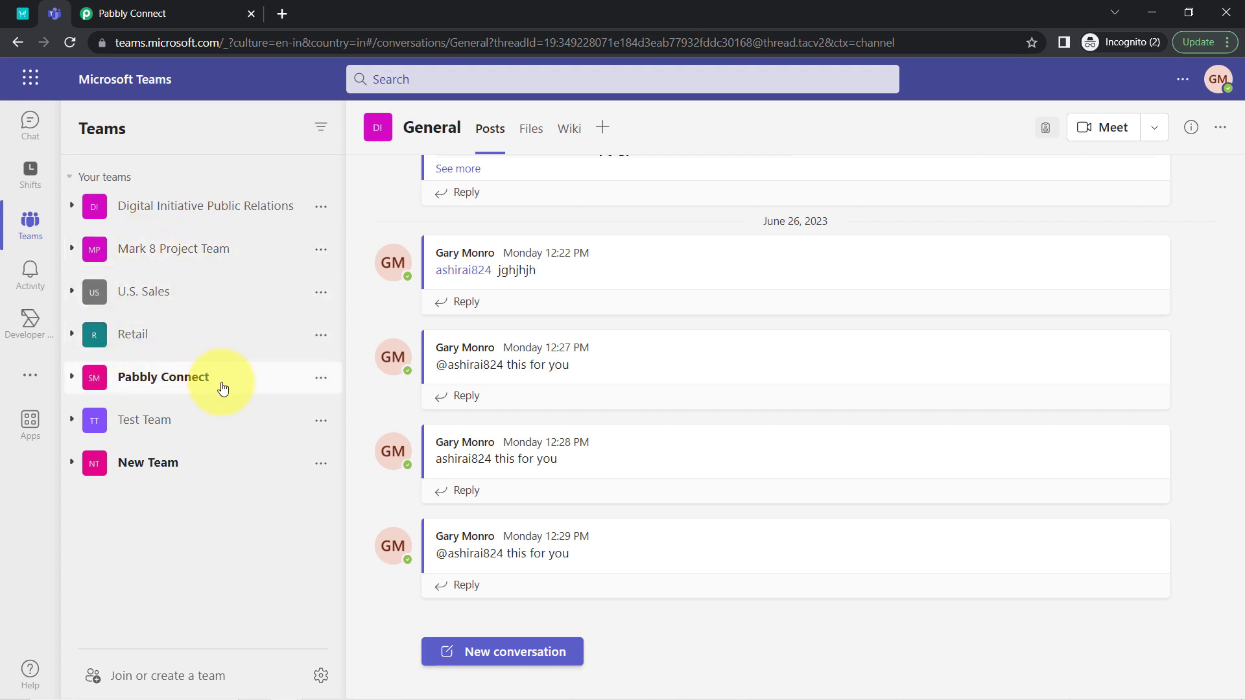
pyautogui.click(110, 14)
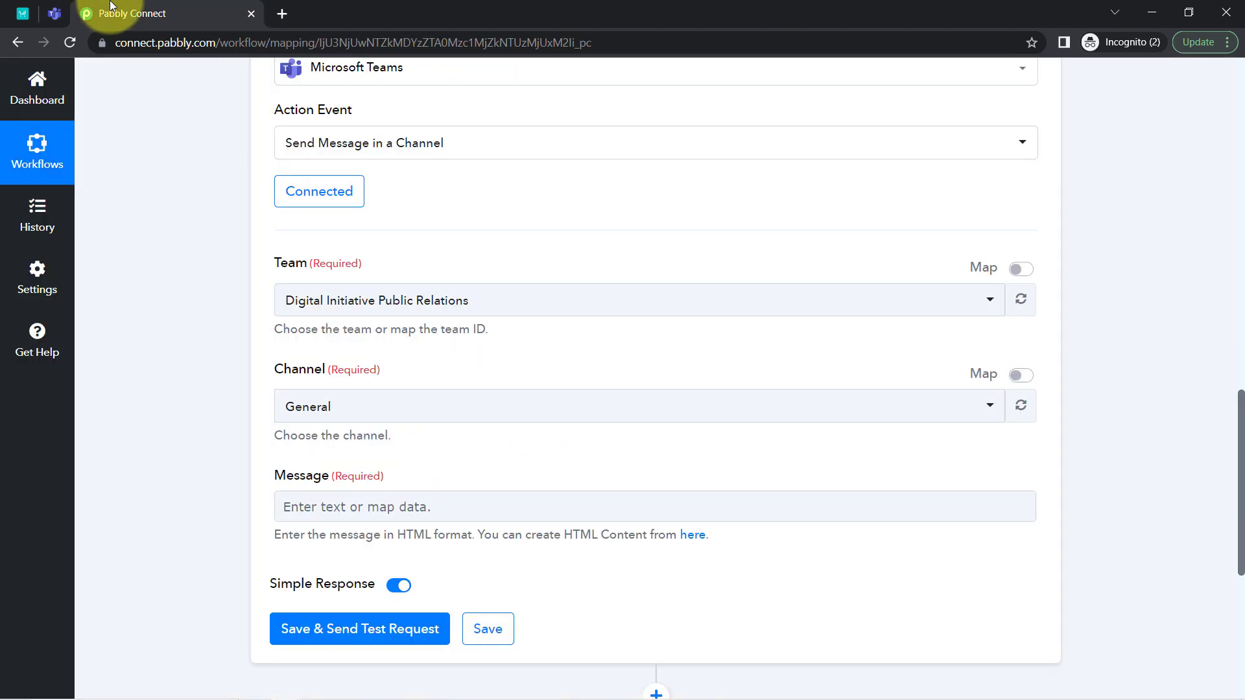
pyautogui.click(398, 306)
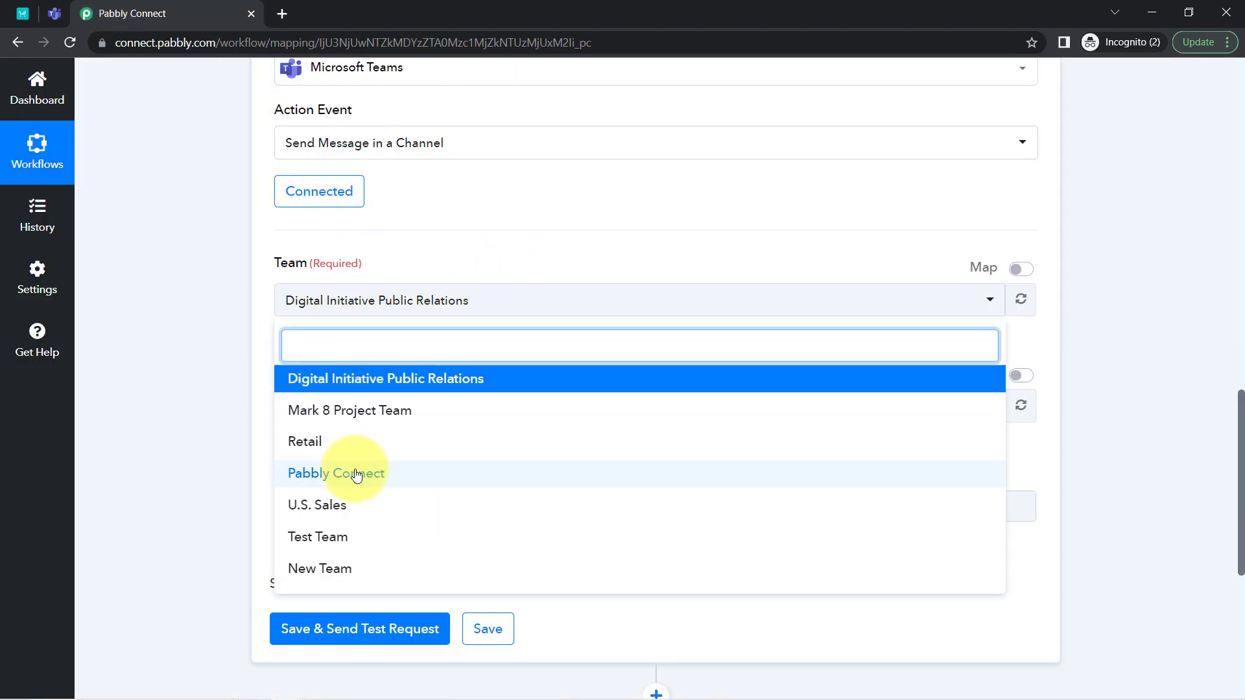
pyautogui.click(49, 11)
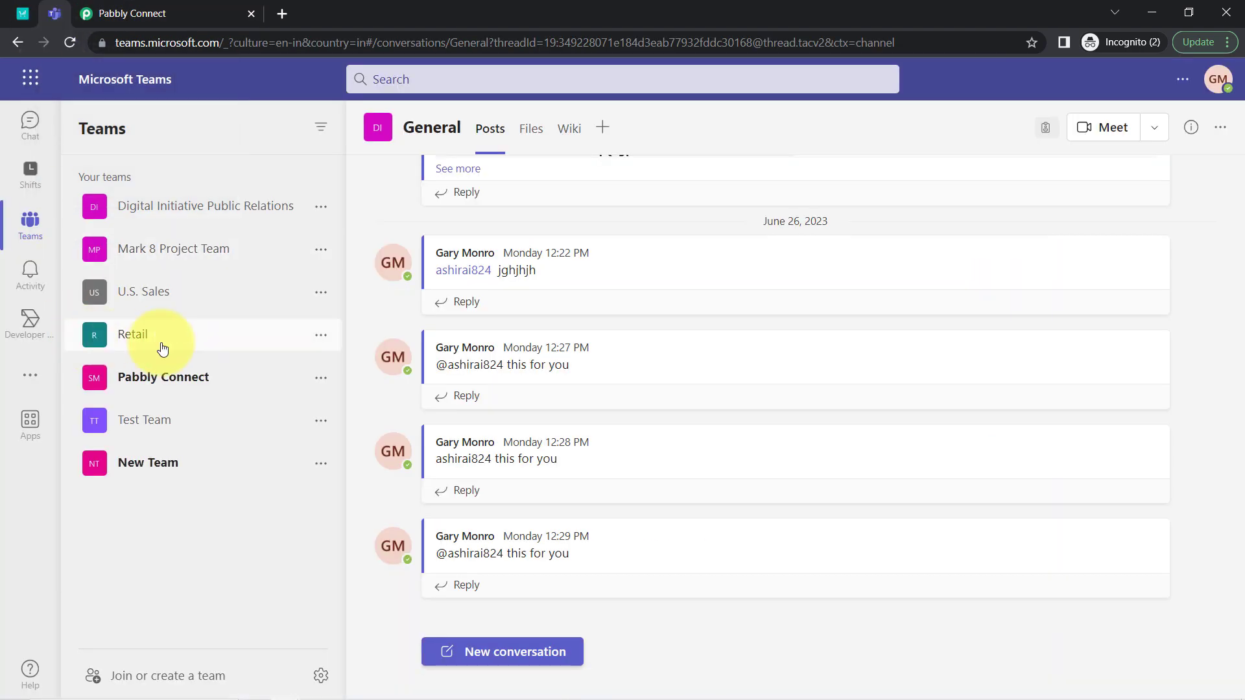
pyautogui.click(170, 380)
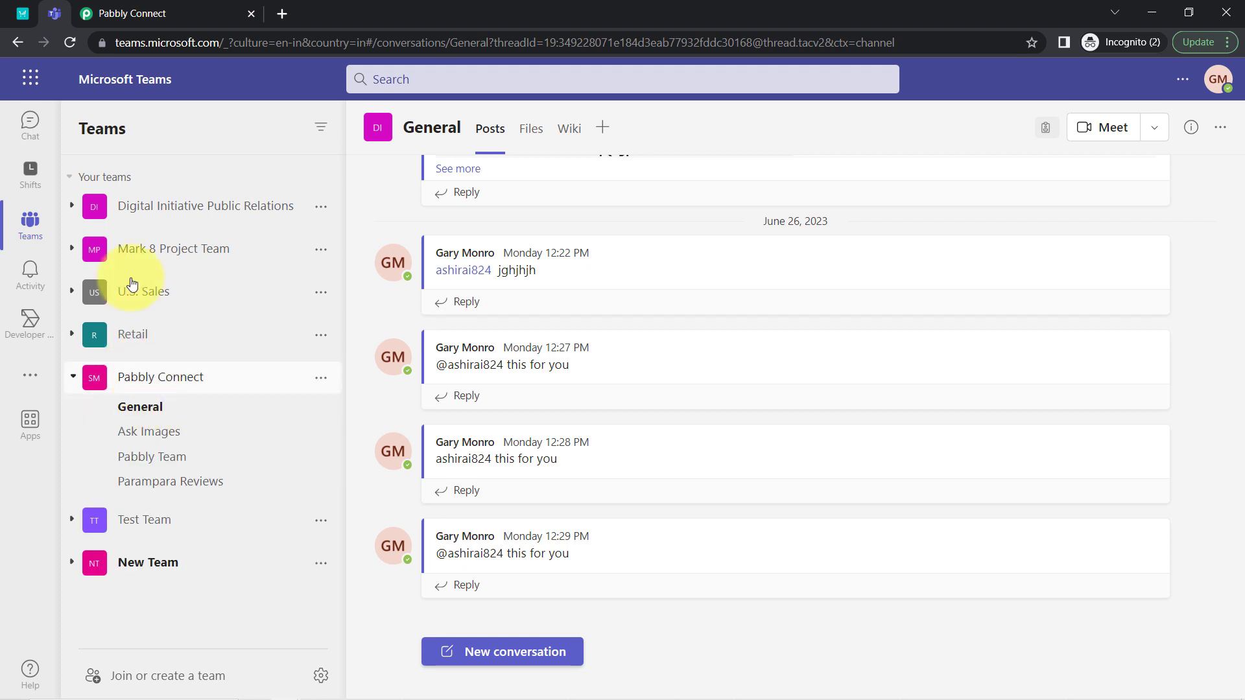
pyautogui.click(129, 13)
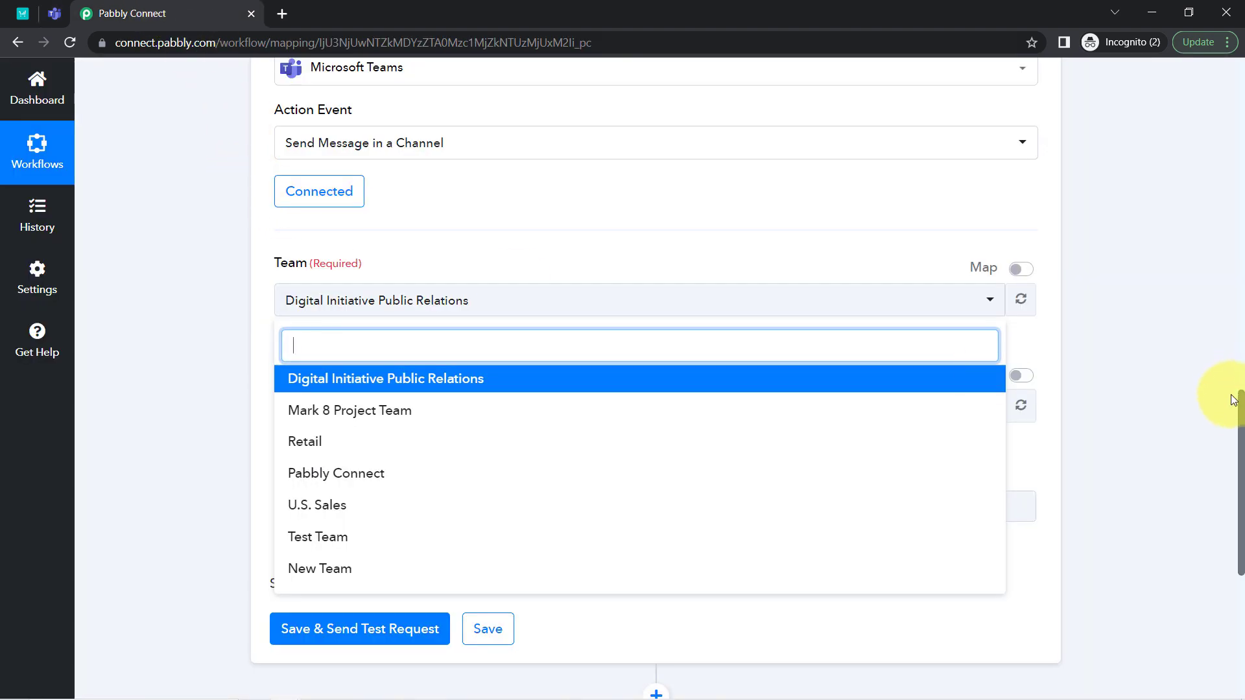
pyautogui.moveTo(1241, 408); pyautogui.dragTo(1240, 461)
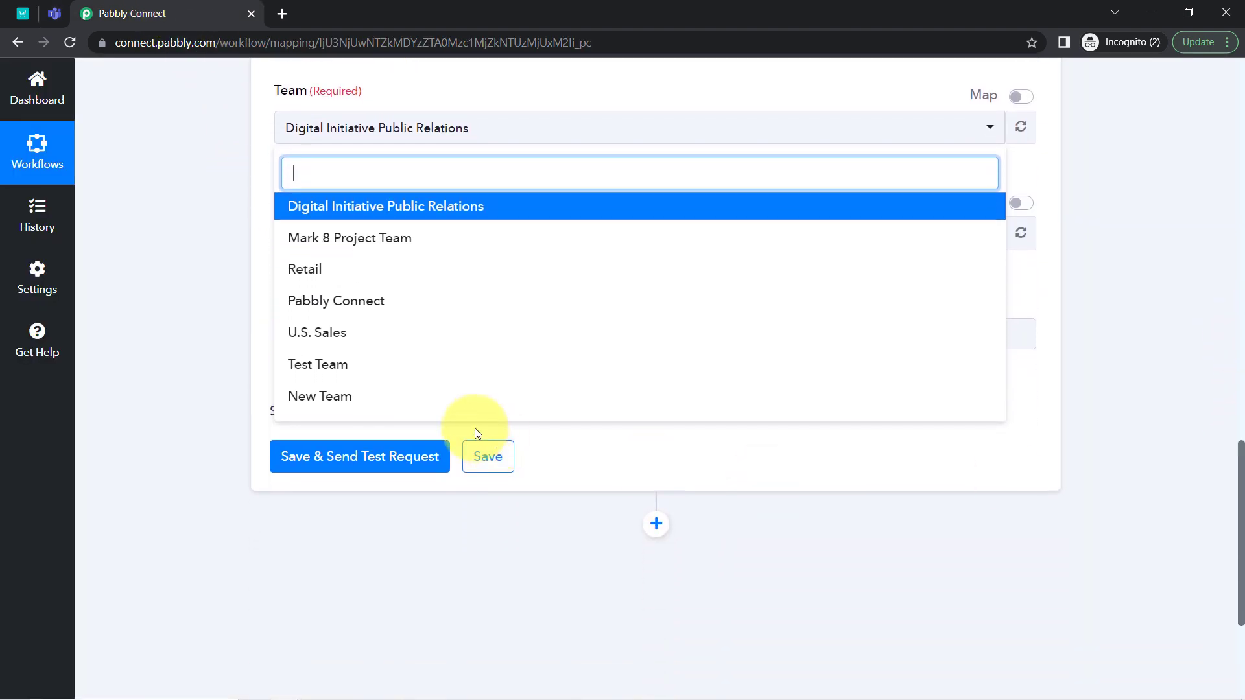
pyautogui.click(344, 308)
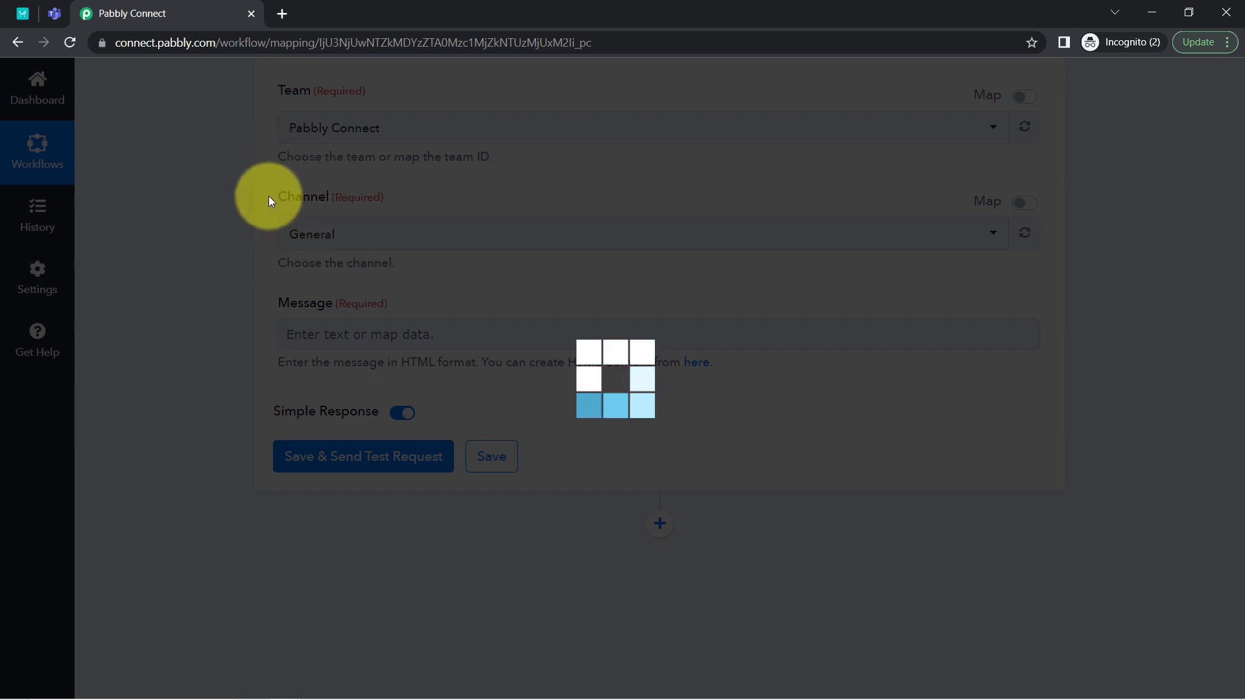
# Step: Open the Pabbly Team channel in Microsoft Teams, and set the workflow action's Channel to Pabbly Team
pyautogui.click(54, 19)
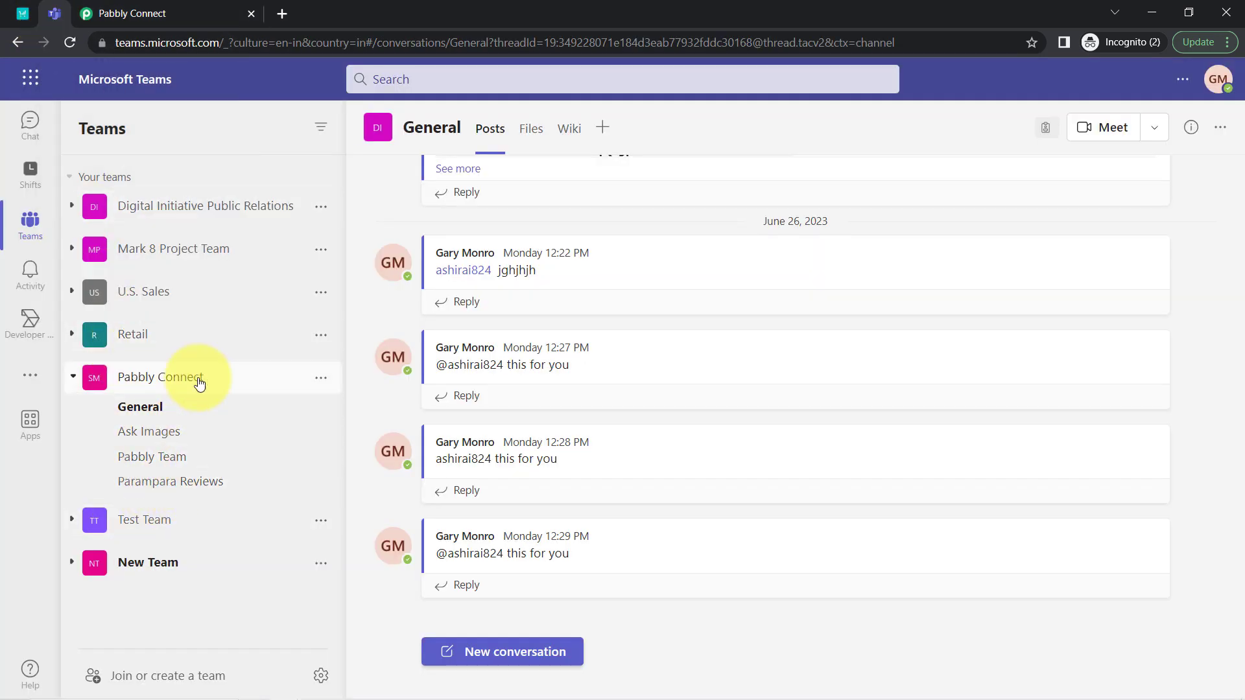
pyautogui.click(160, 464)
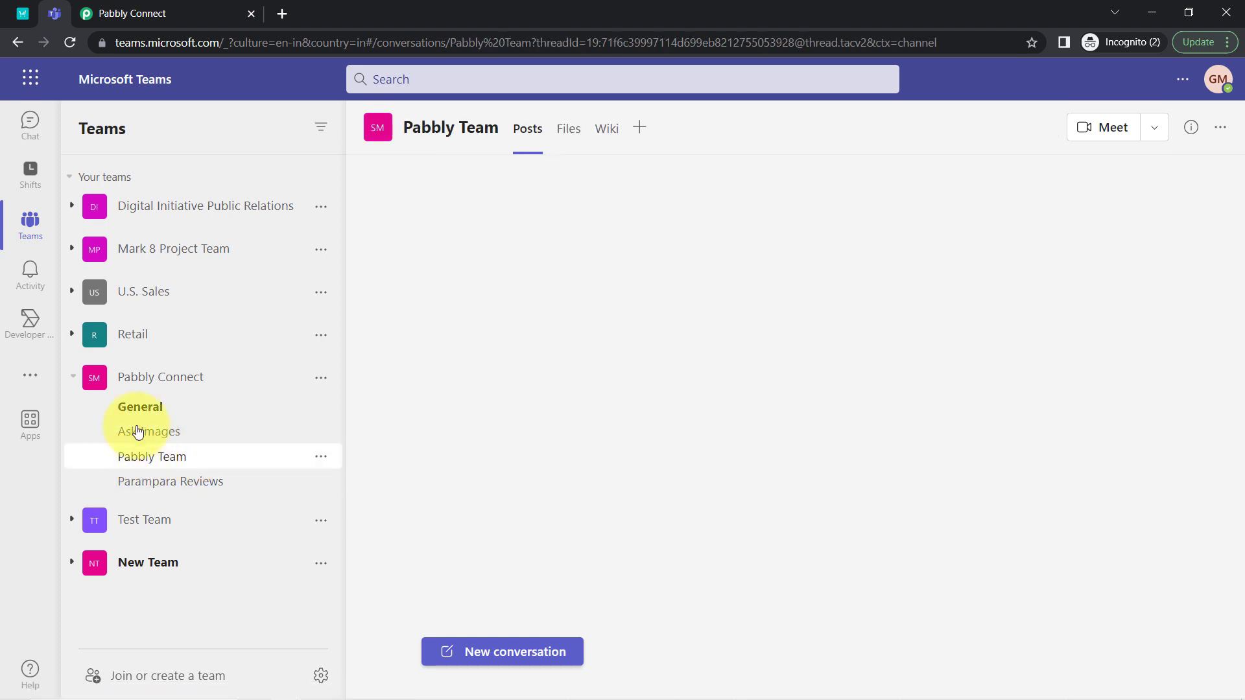
pyautogui.click(127, 15)
pyautogui.click(330, 235)
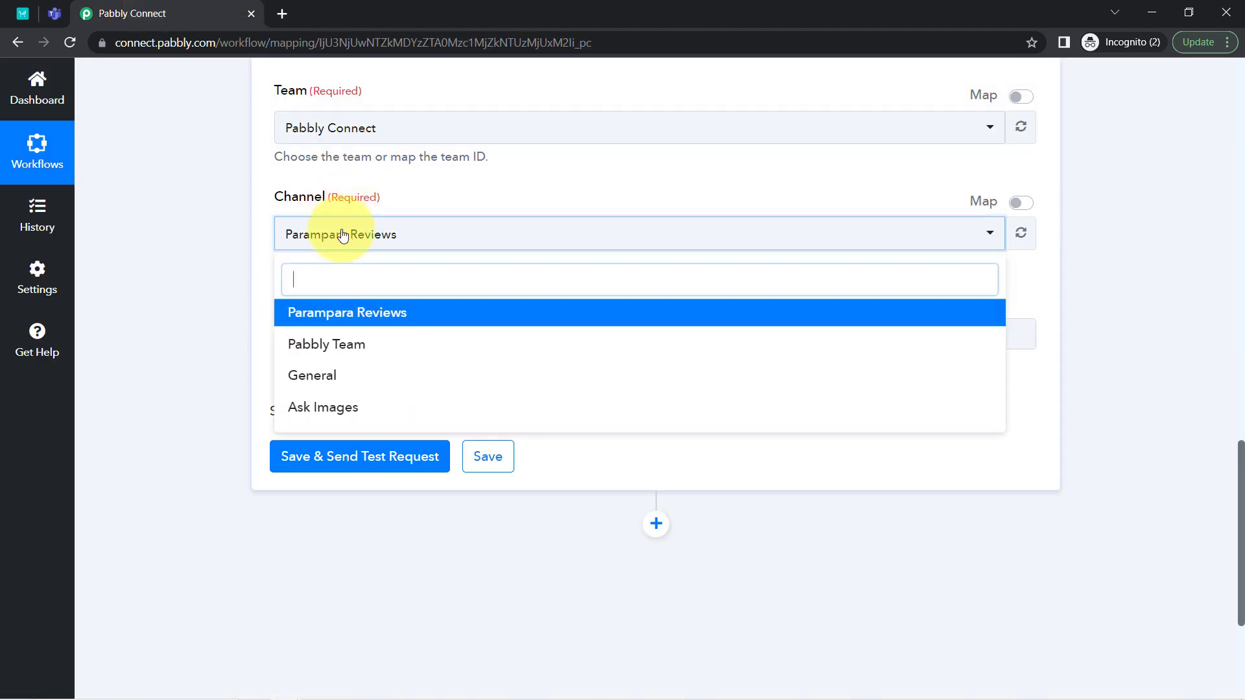
pyautogui.click(309, 347)
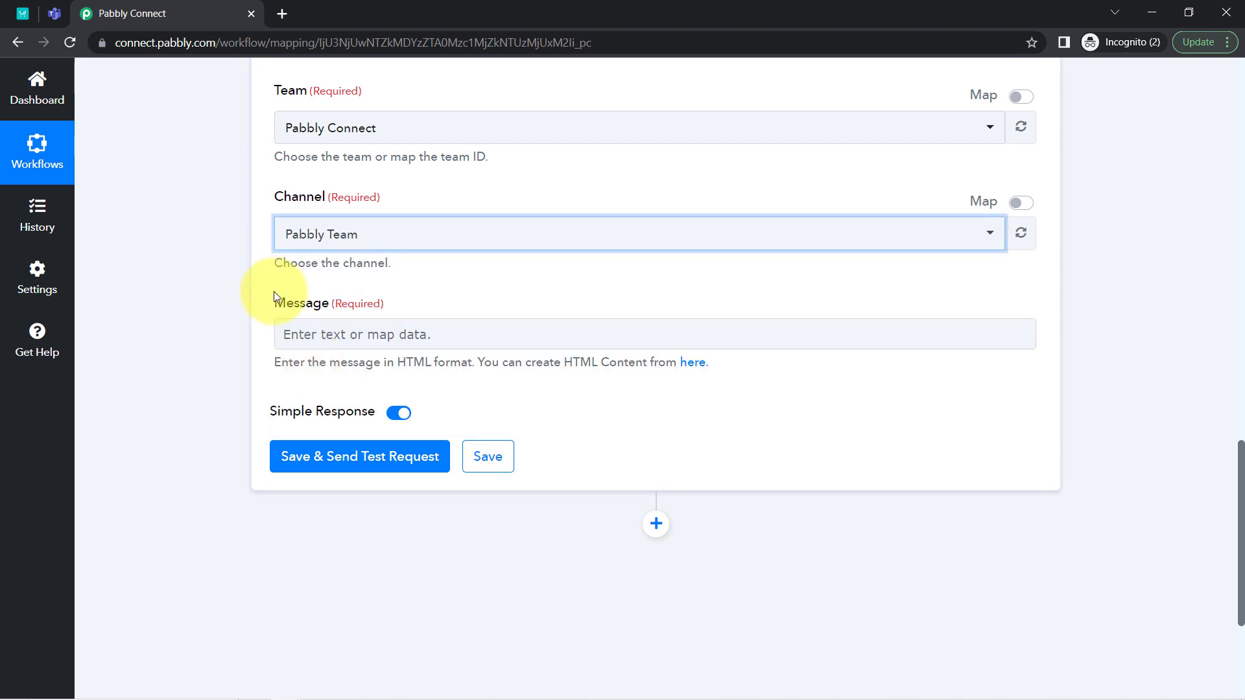
# Step: Copy the prepared sales notification, from "Hello Team" through "Pabbly Team Manager", out of the open notes window into the Teams action's Message field
pyautogui.moveTo(279, 306); pyautogui.dragTo(346, 310)
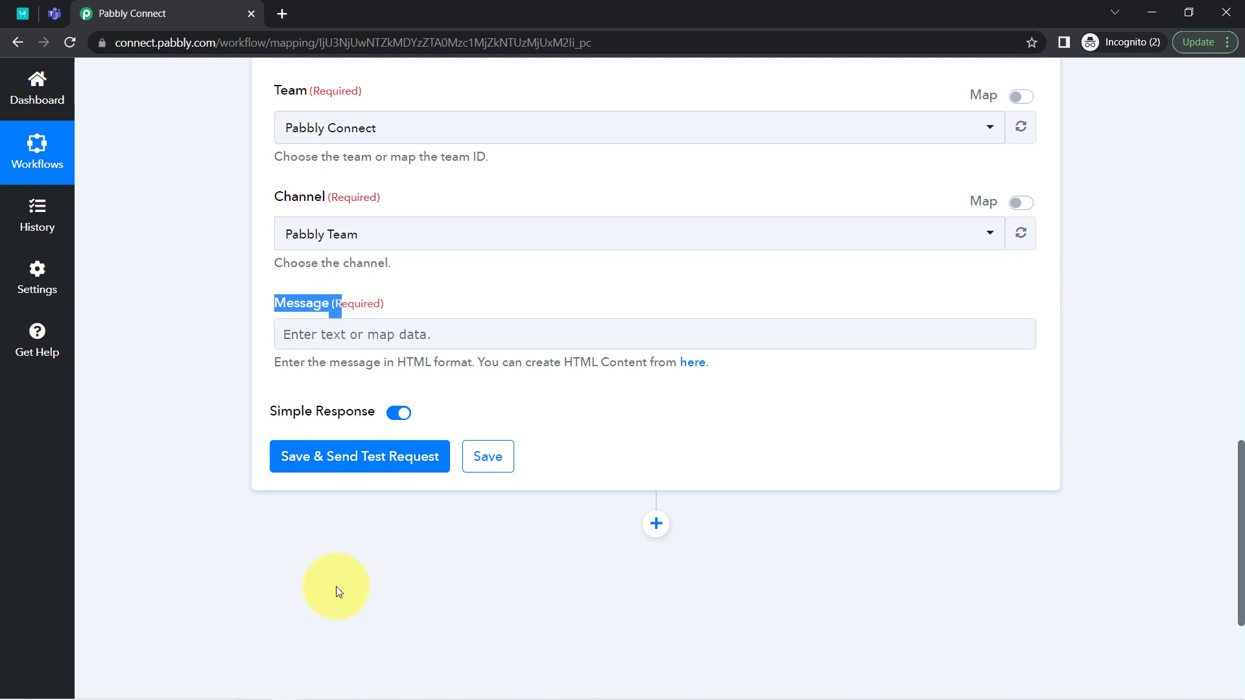
pyautogui.moveTo(307, 689)
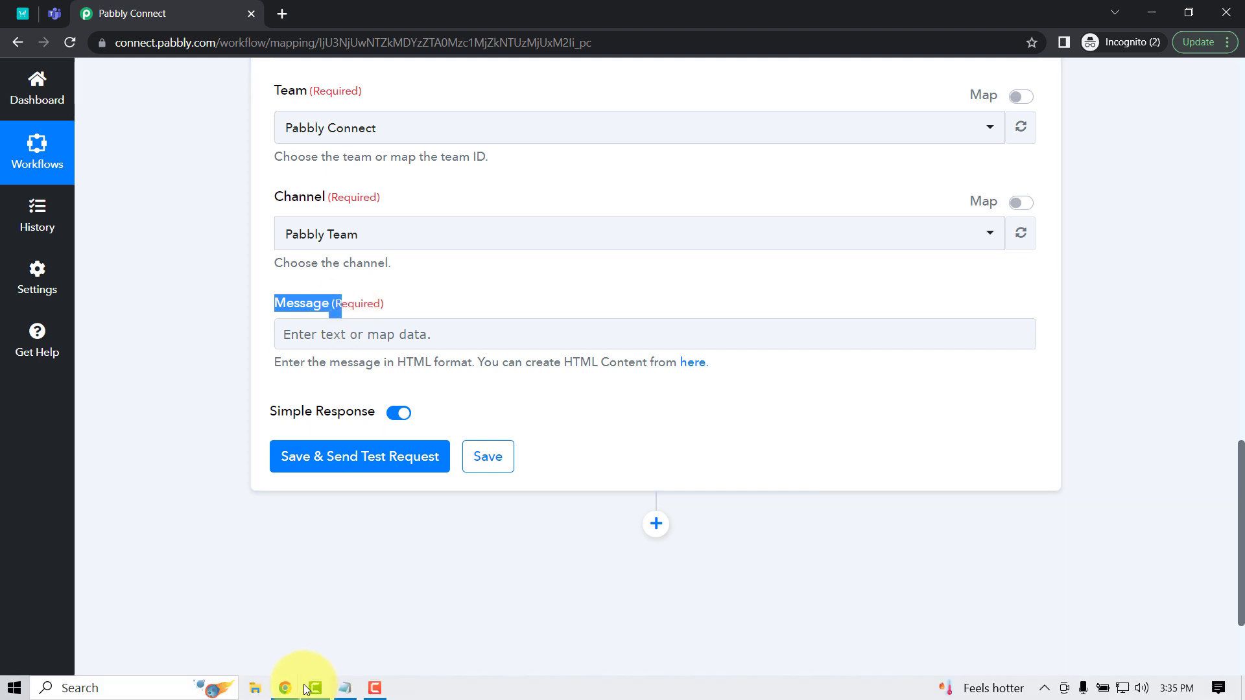
pyautogui.click(345, 689)
pyautogui.moveTo(532, 433); pyautogui.dragTo(299, 94)
pyautogui.click(168, 457)
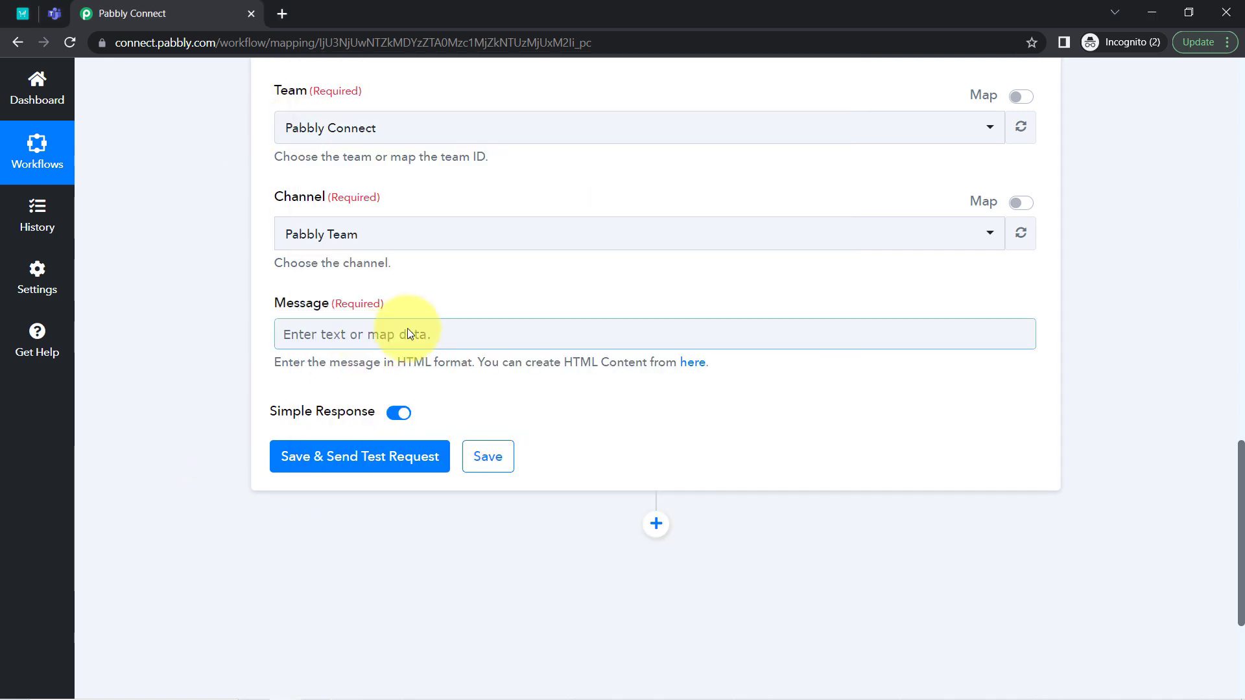
pyautogui.click(321, 340)
pyautogui.write('Hello TeamA New Payment is received from Customer.Details of Sales are as follows -Product Name: Product Price: Date: Customer Name: Customer Email:Thanks Pabbly Team Manager')
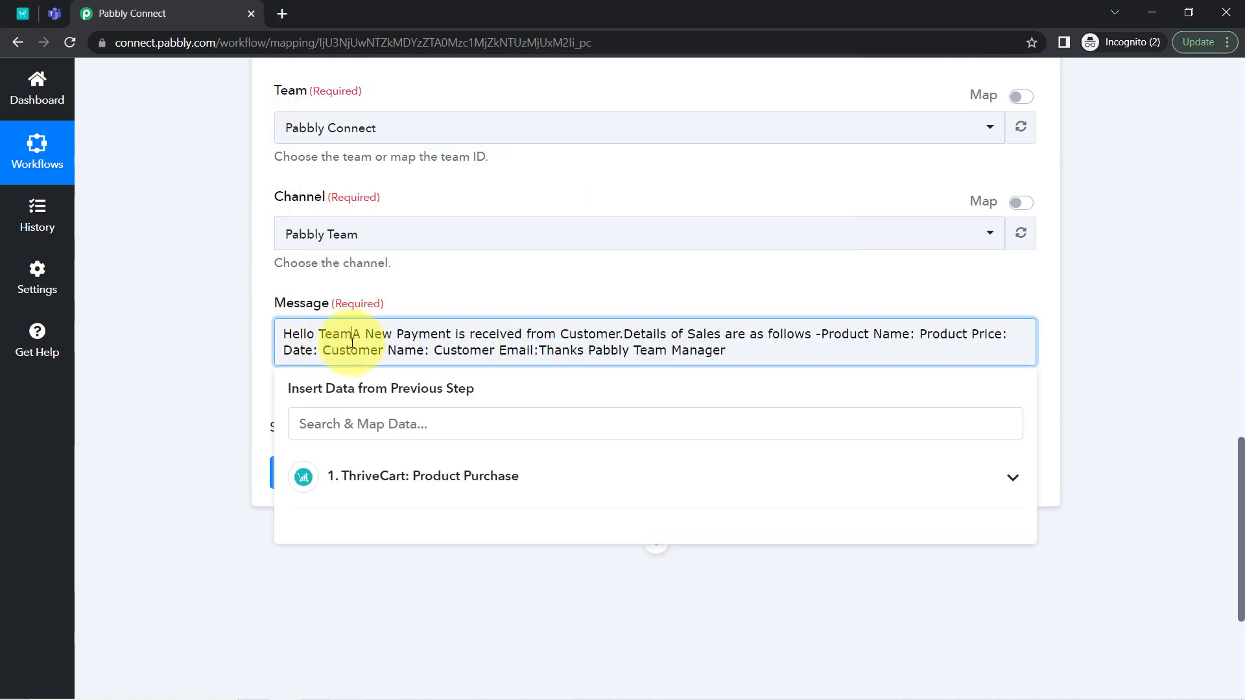
# Step: Break the message into separate lines for greeting, payment notice, details intro, five detail labels and sign-off, with blank lines between the sections
pyautogui.write(',')
pyautogui.press('Return')
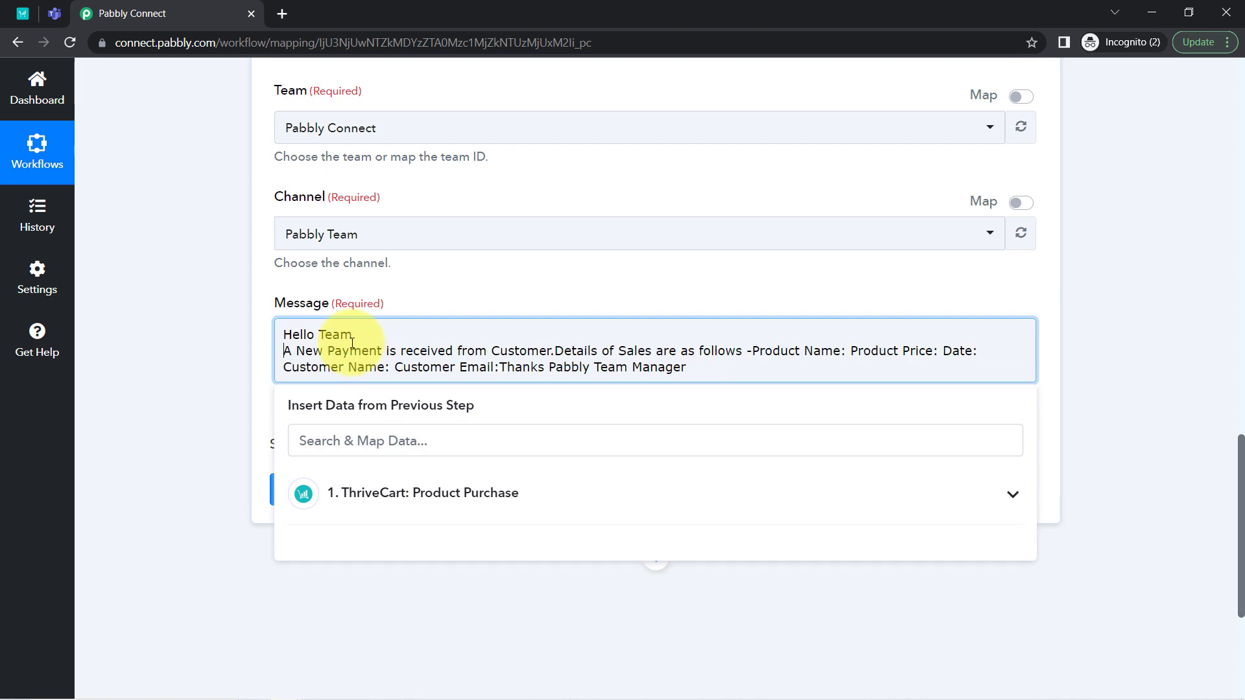
pyautogui.press('Return')
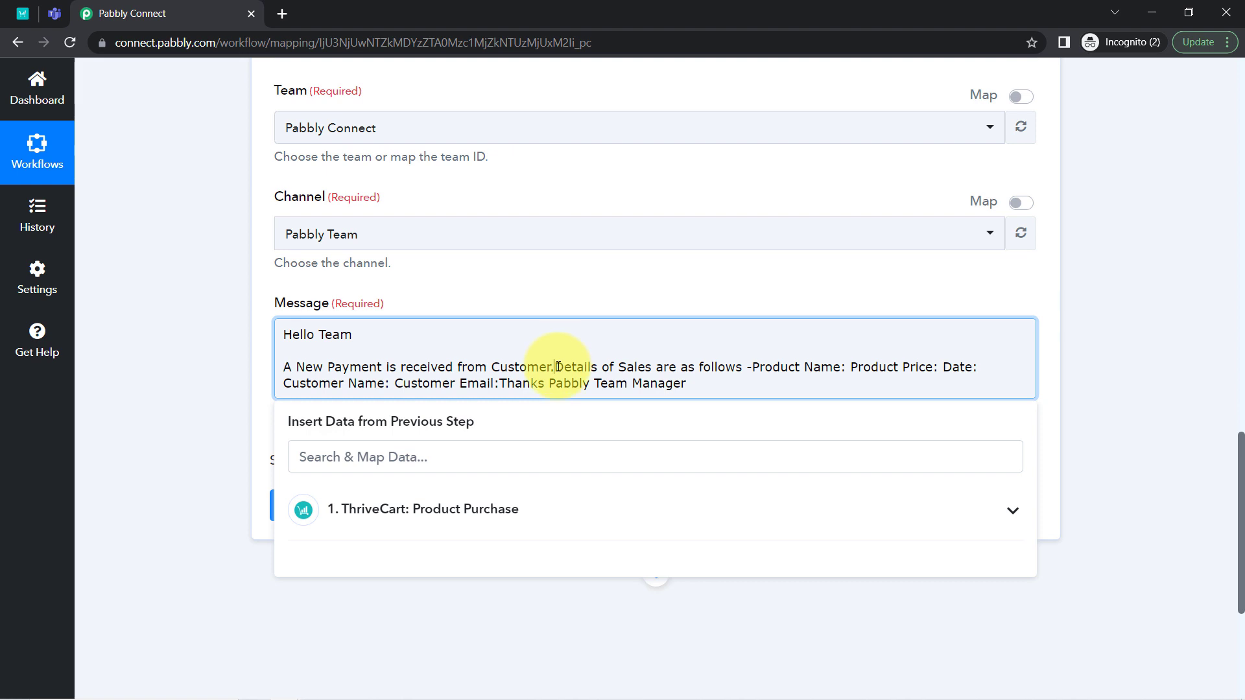
pyautogui.press('Return')
pyautogui.press('Return')
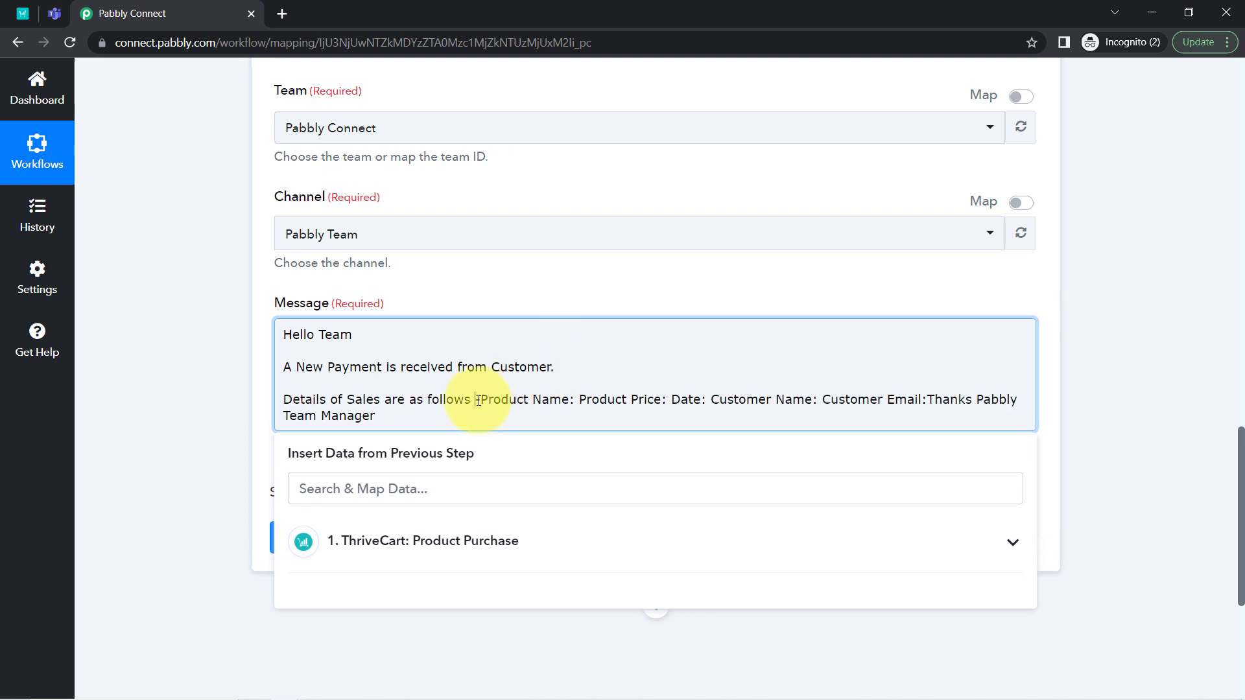
pyautogui.press('Return')
pyautogui.press('Return')
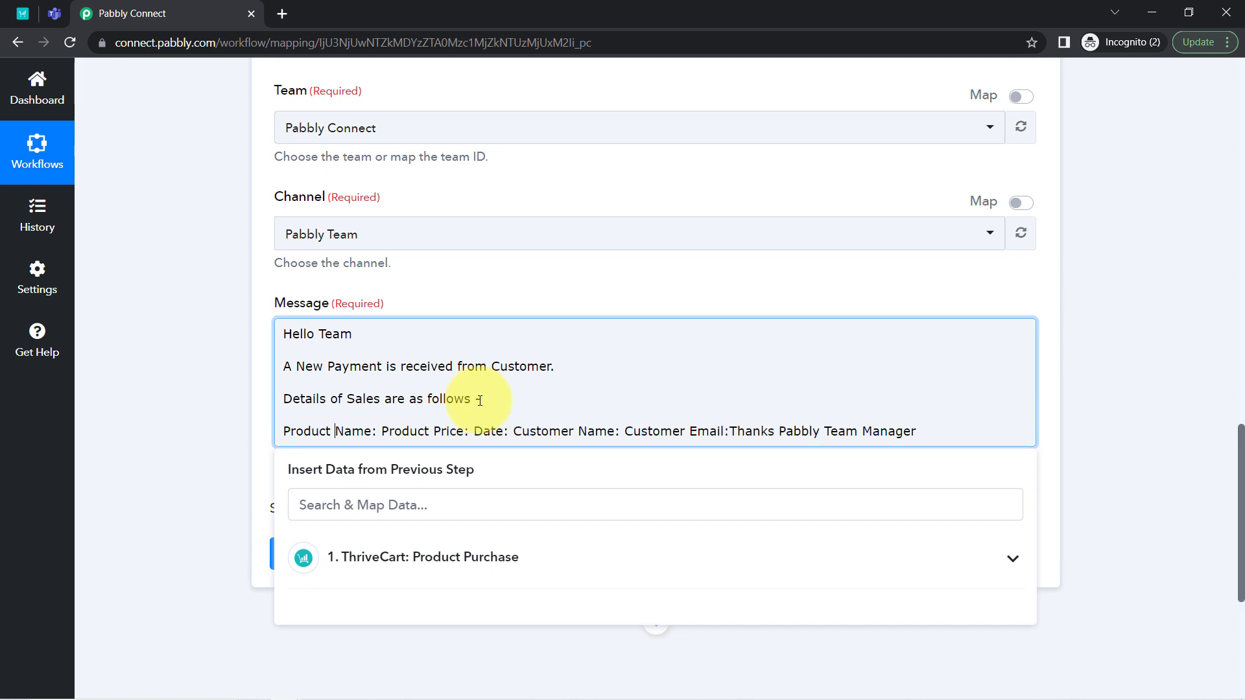
pyautogui.press('Return')
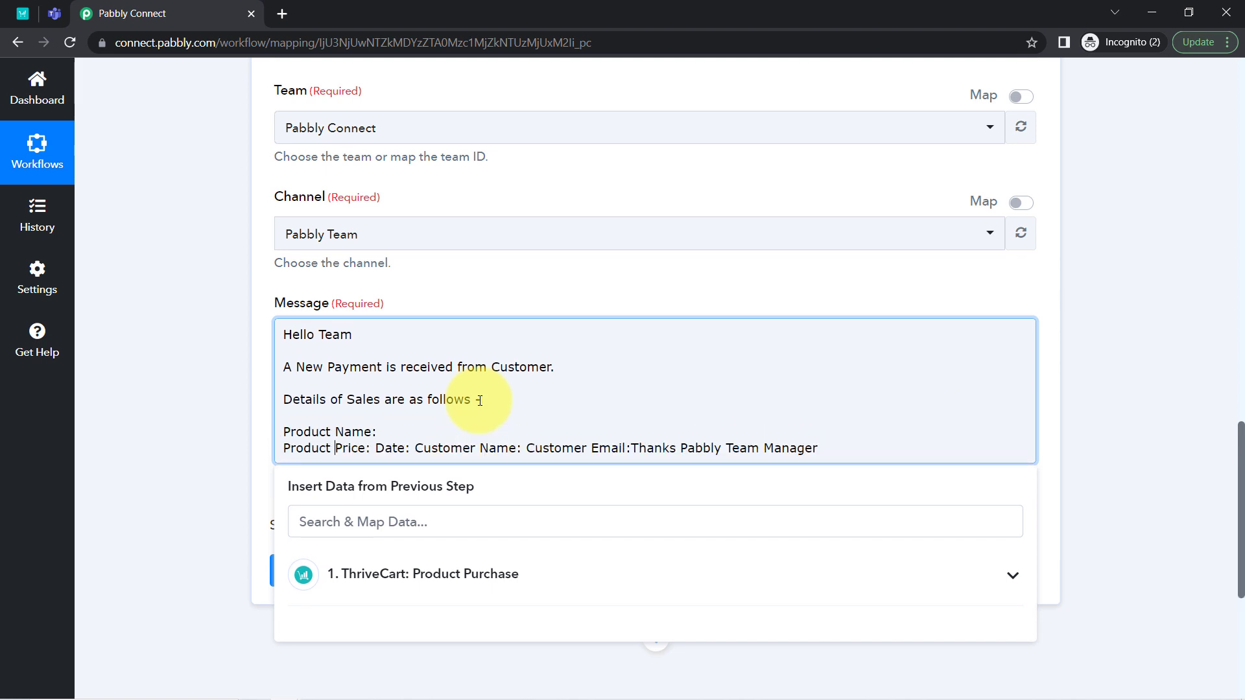
pyautogui.press('Return')
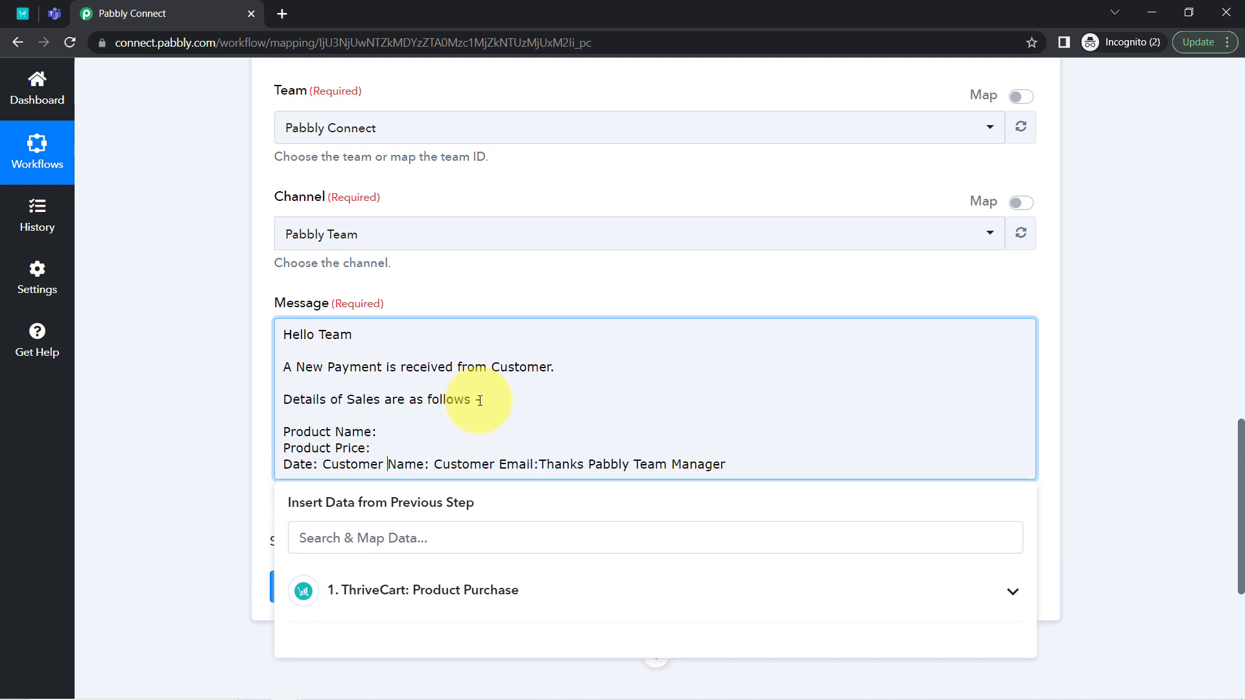
pyautogui.press('Right')
pyautogui.press('Return')
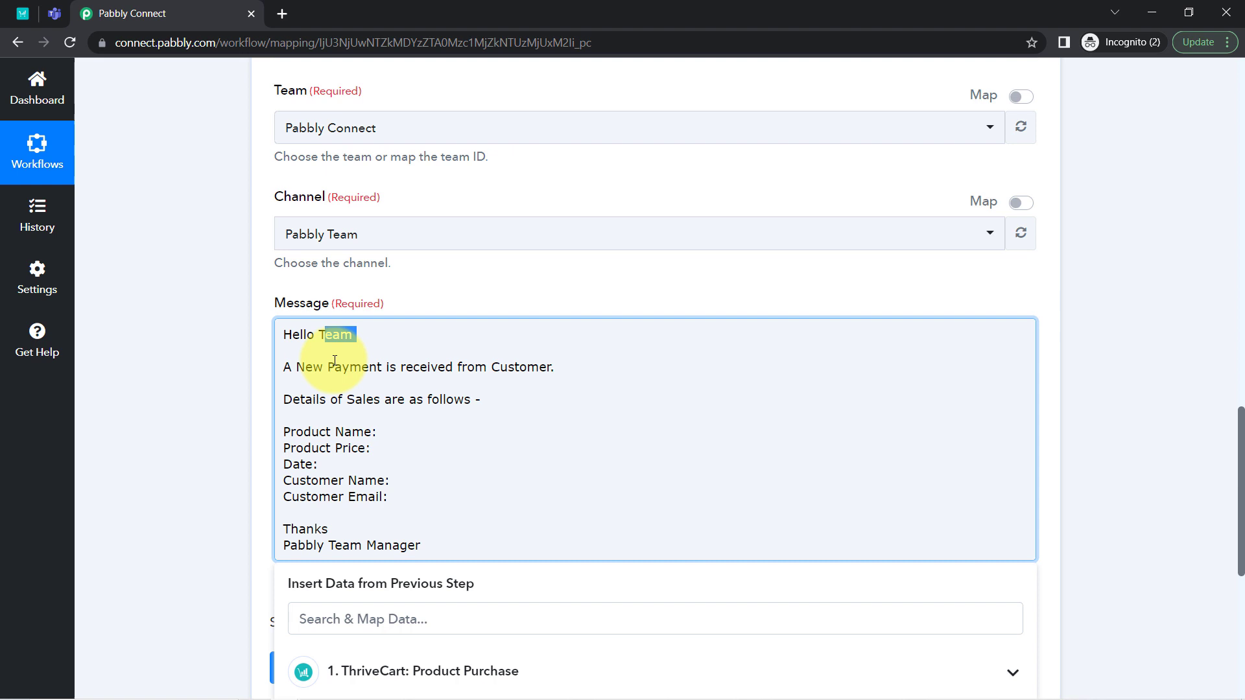
# Step: Review the message's blank detail labels and the ThriveCart trigger's received response for data that can fill them
pyautogui.moveTo(334, 360); pyautogui.dragTo(359, 545)
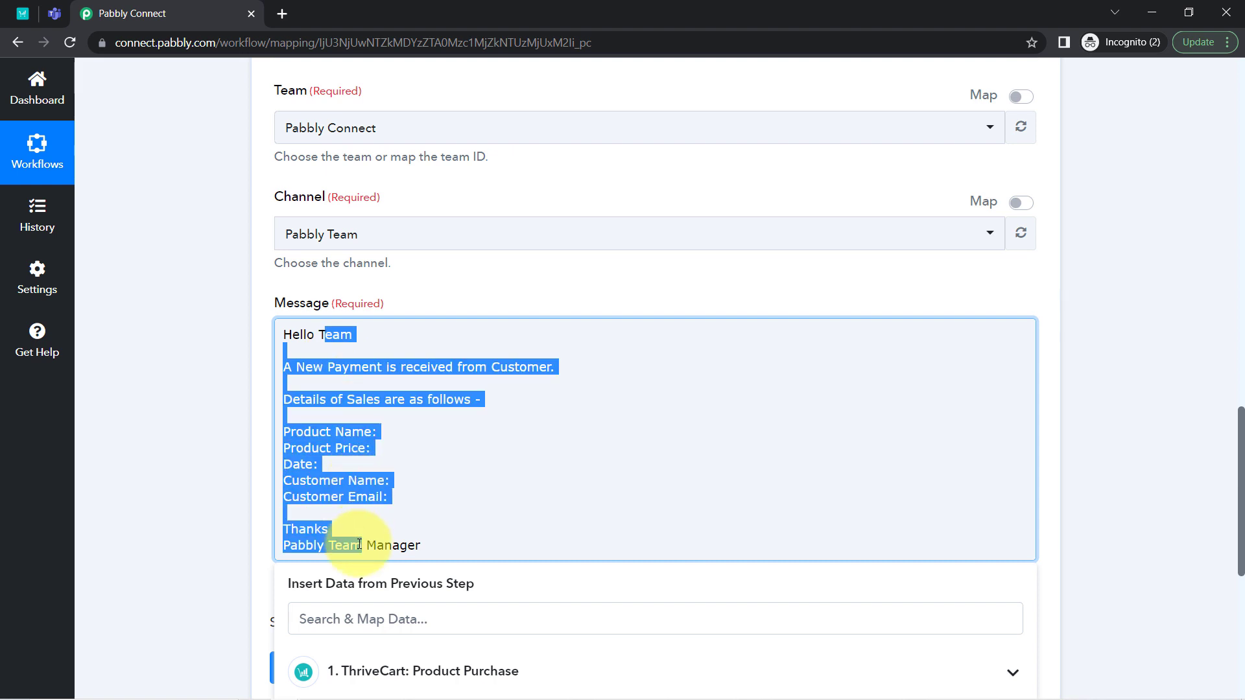
pyautogui.moveTo(304, 432); pyautogui.dragTo(389, 498)
pyautogui.click(248, 398)
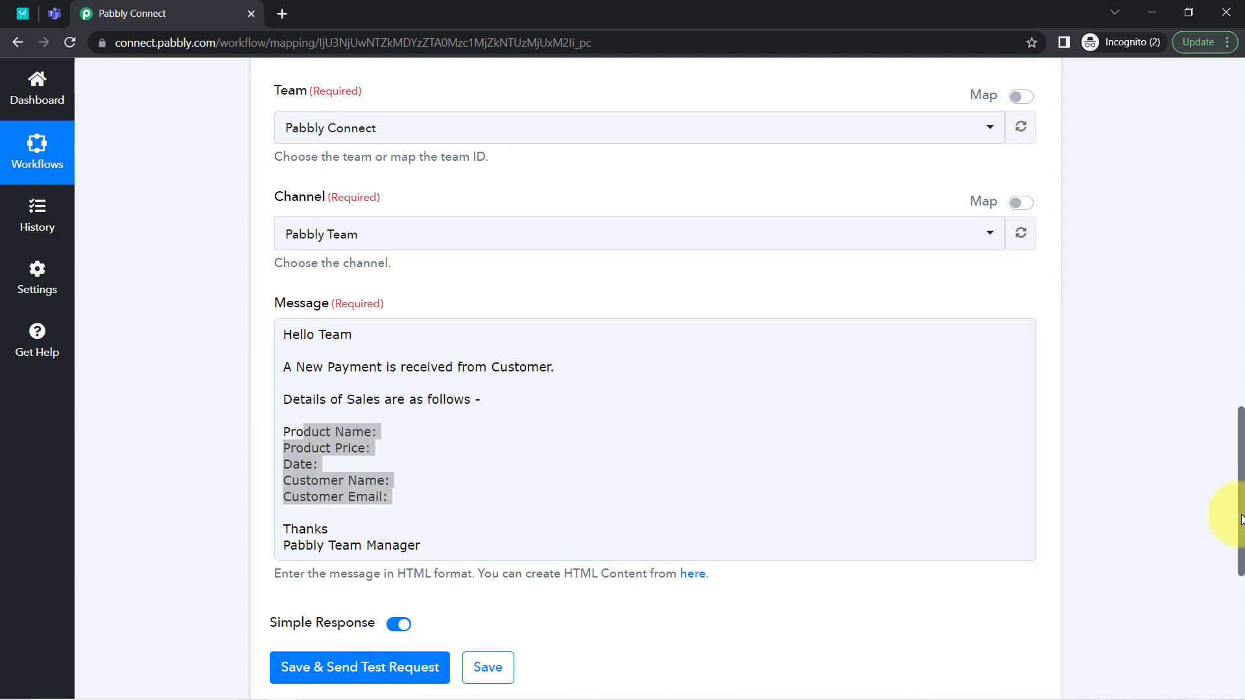
pyautogui.moveTo(1241, 519); pyautogui.dragTo(1238, 317)
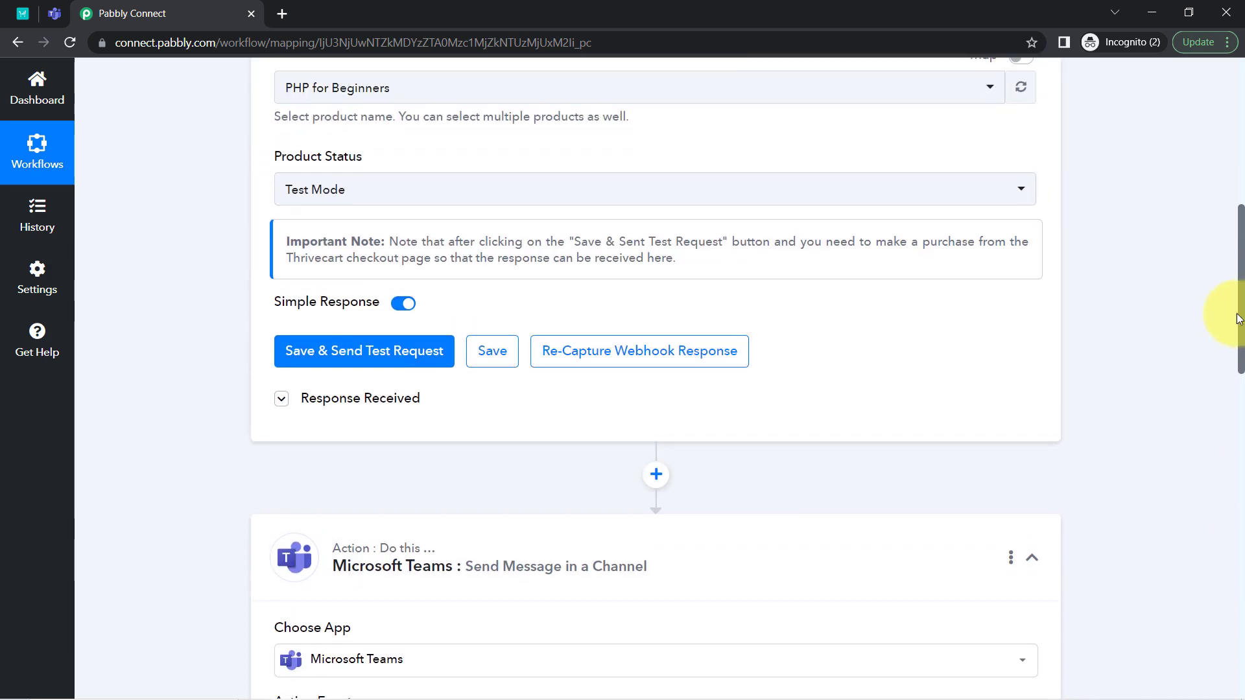
pyautogui.click(284, 398)
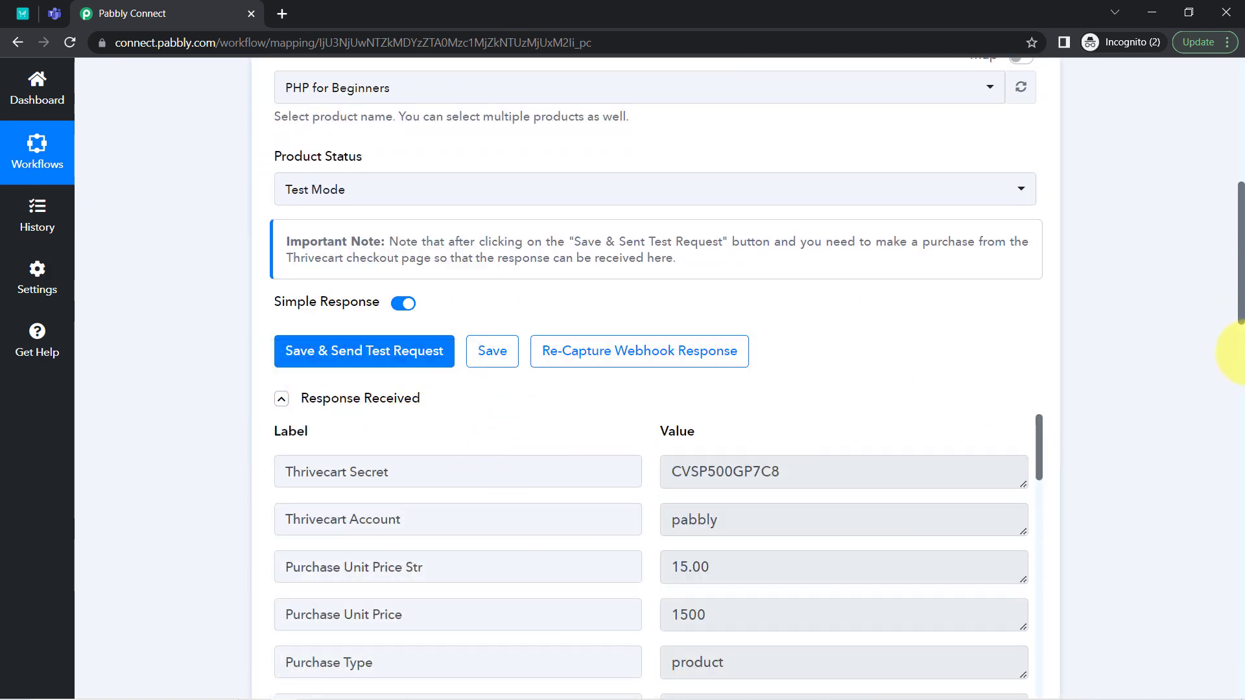
pyautogui.scroll(-4, 1239, 316)
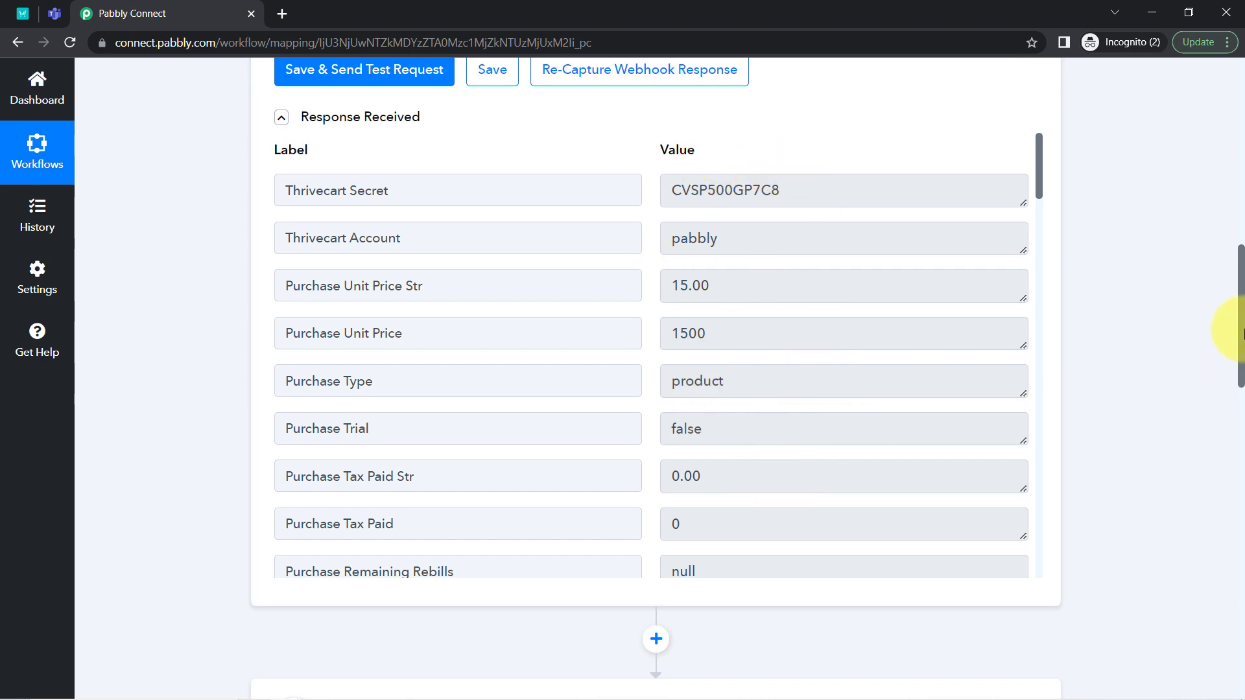
pyautogui.moveTo(1242, 321); pyautogui.dragTo(1204, 513)
pyautogui.scroll(-4, 1202, 512)
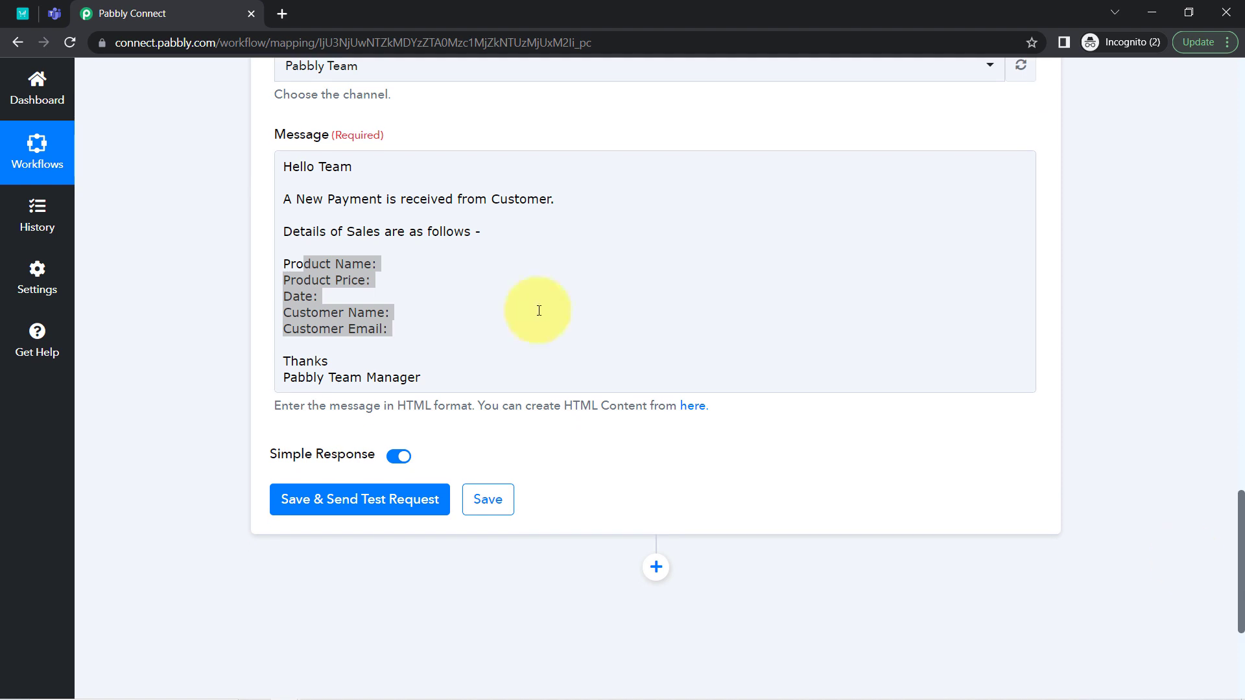
# Step: Search the ThriveCart purchase data for "php" and map Base Product Name after the message's Product Name label
pyautogui.click(392, 267)
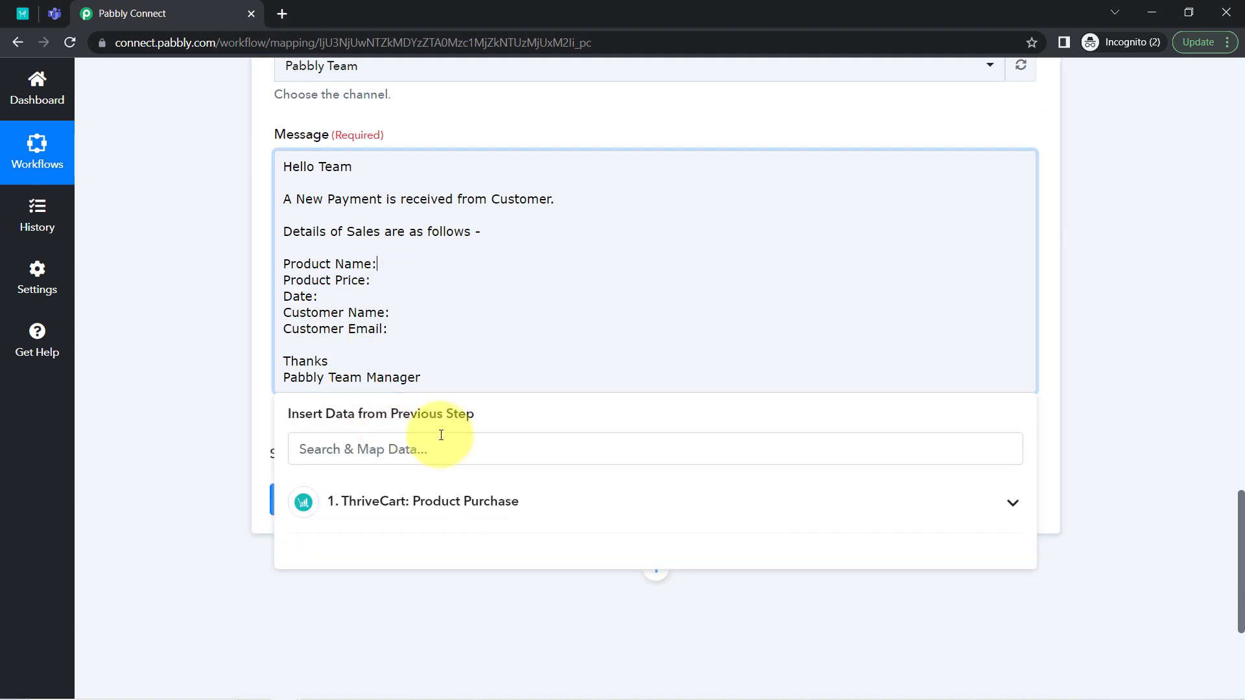
pyautogui.click(366, 512)
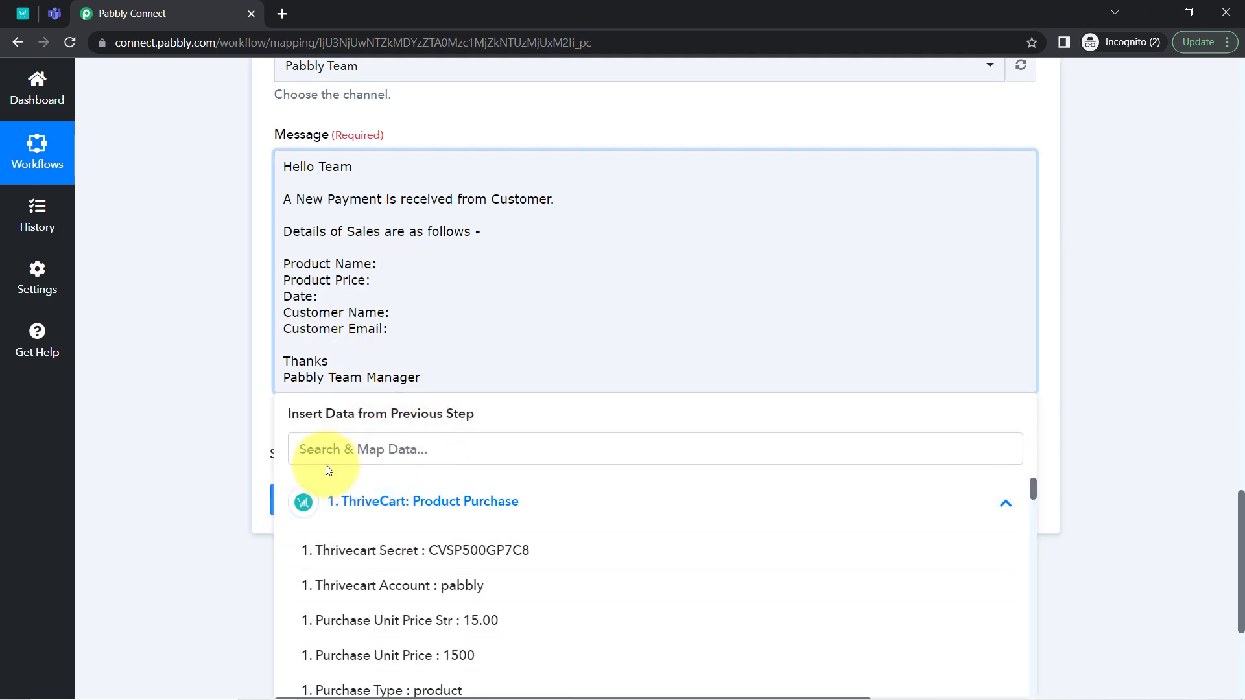
pyautogui.click(316, 450)
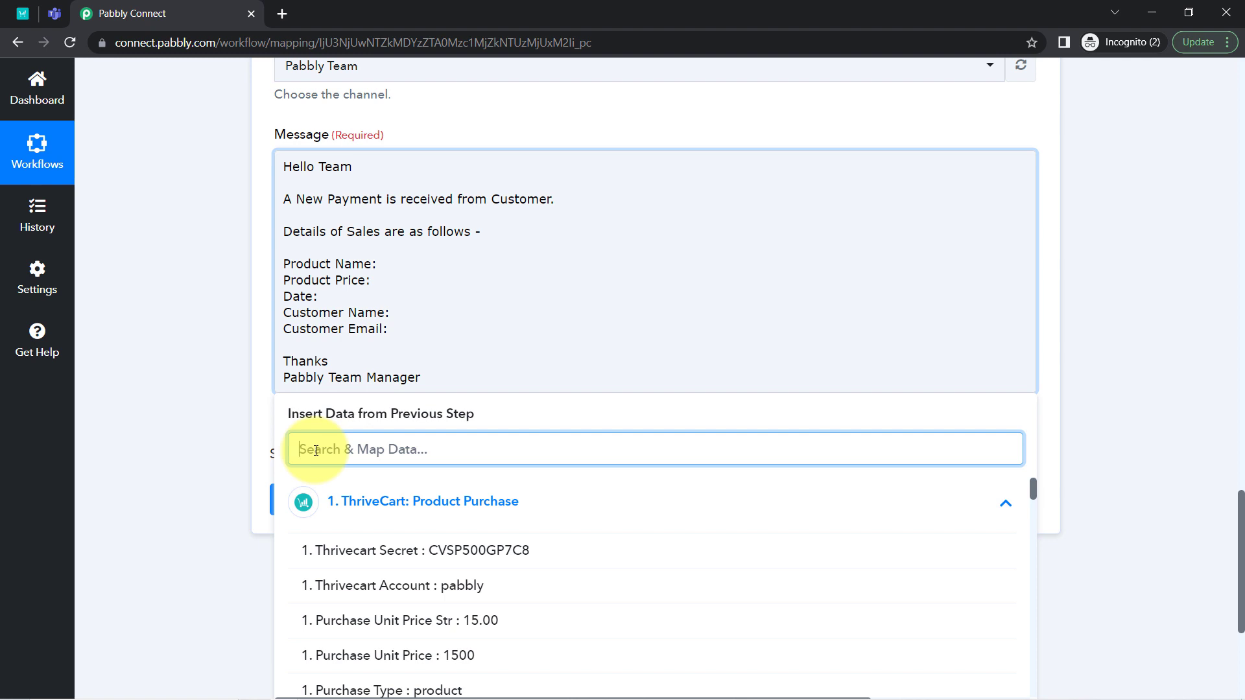
pyautogui.write('php')
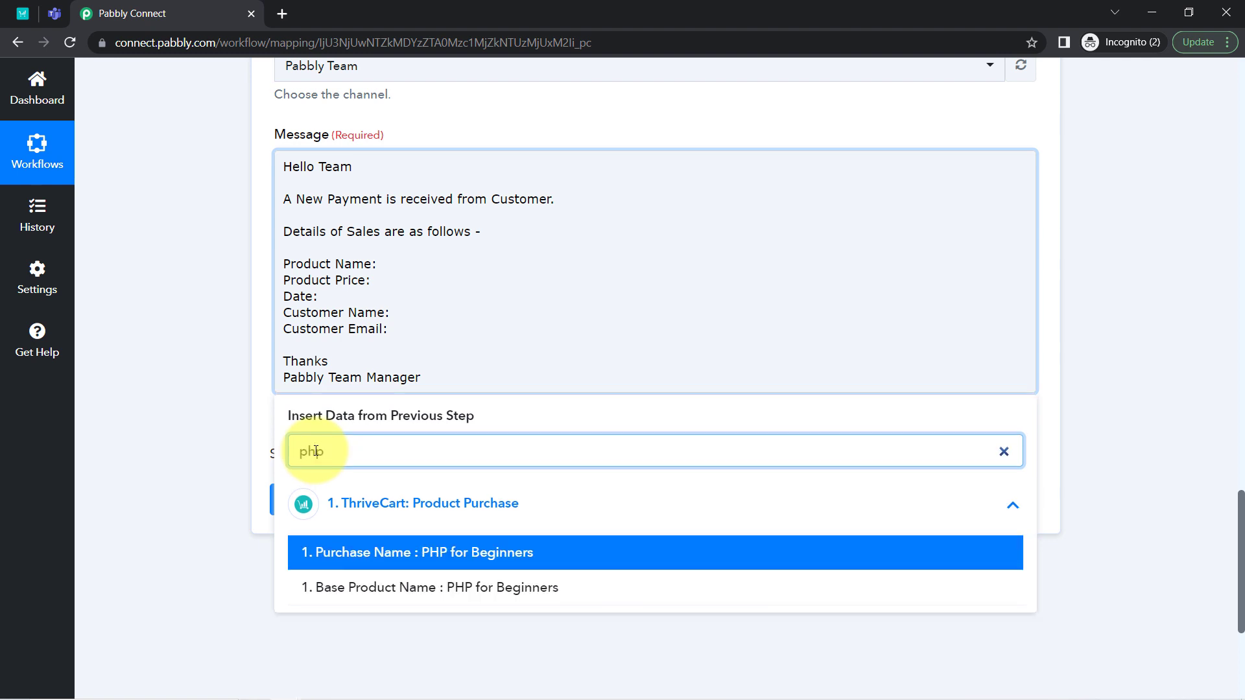
pyautogui.click(498, 587)
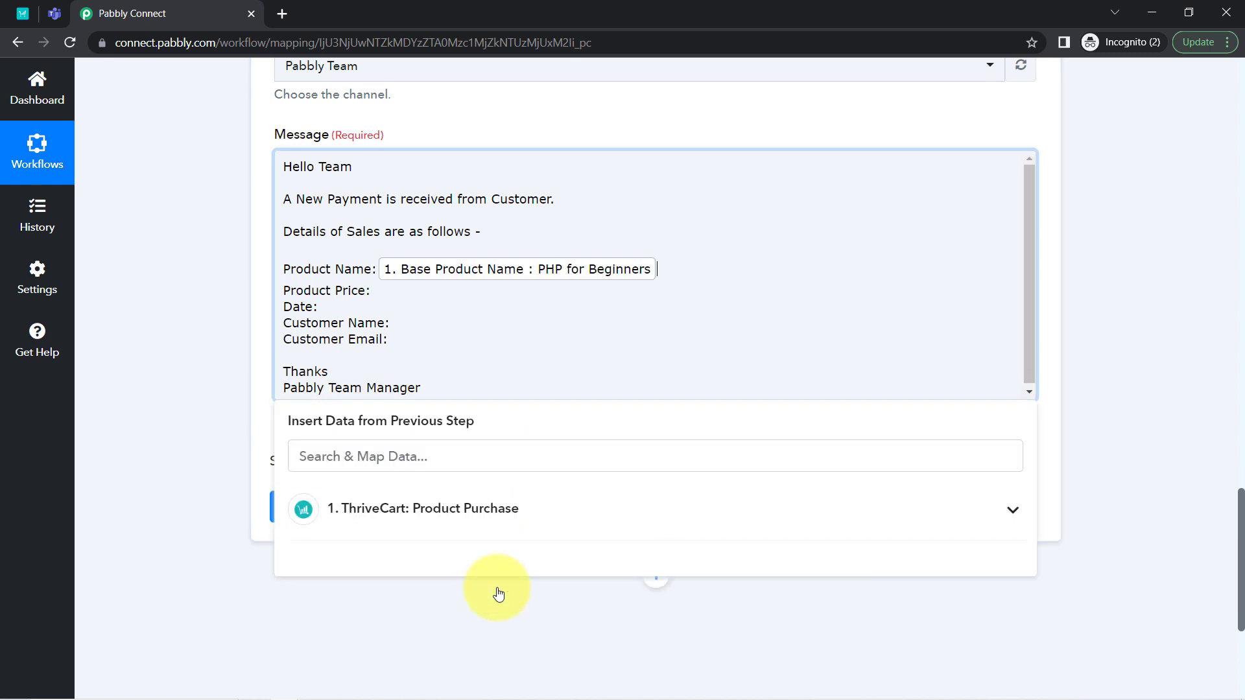
# Step: Search the ThriveCart purchase data for "15" and map Purchase Unit Price Str after the Product Price label
pyautogui.click(373, 293)
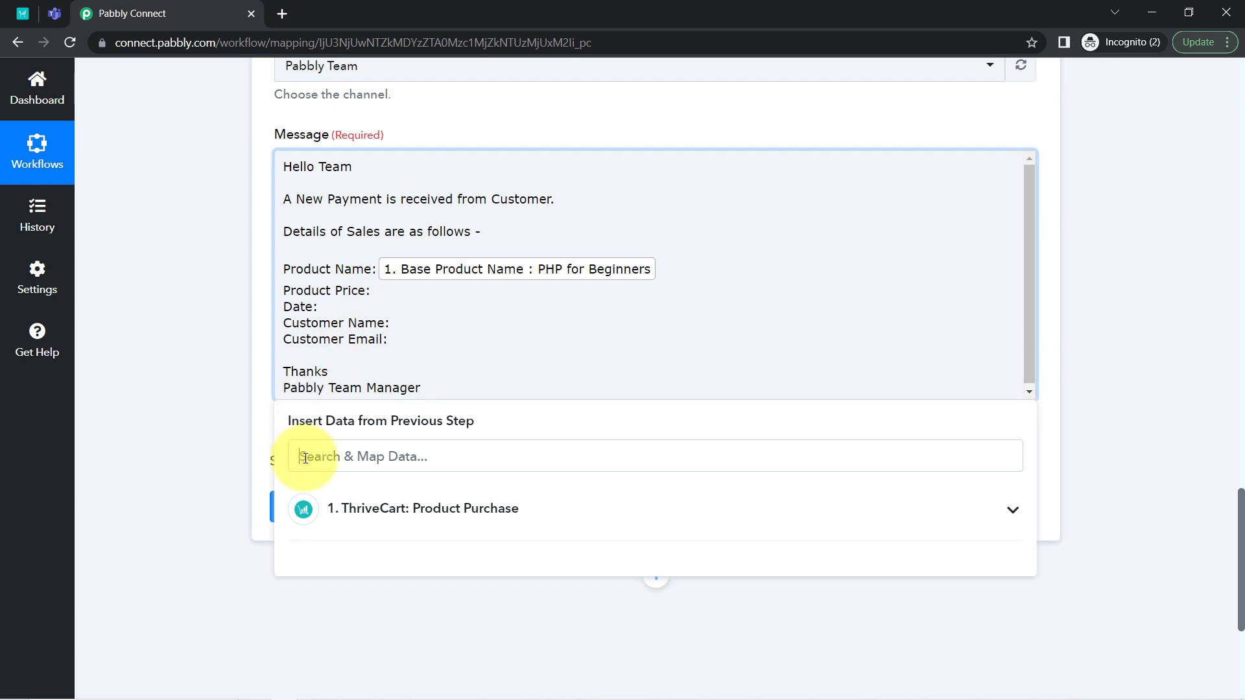
pyautogui.click(305, 458)
pyautogui.write('15')
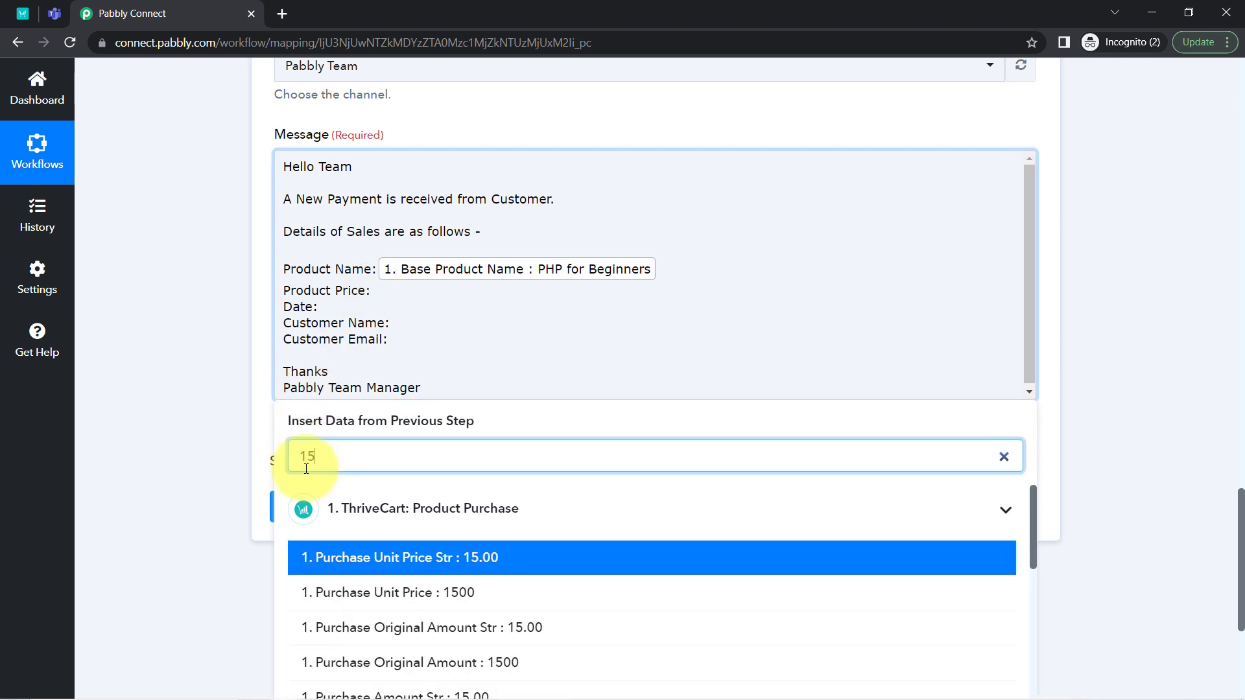
pyautogui.click(383, 568)
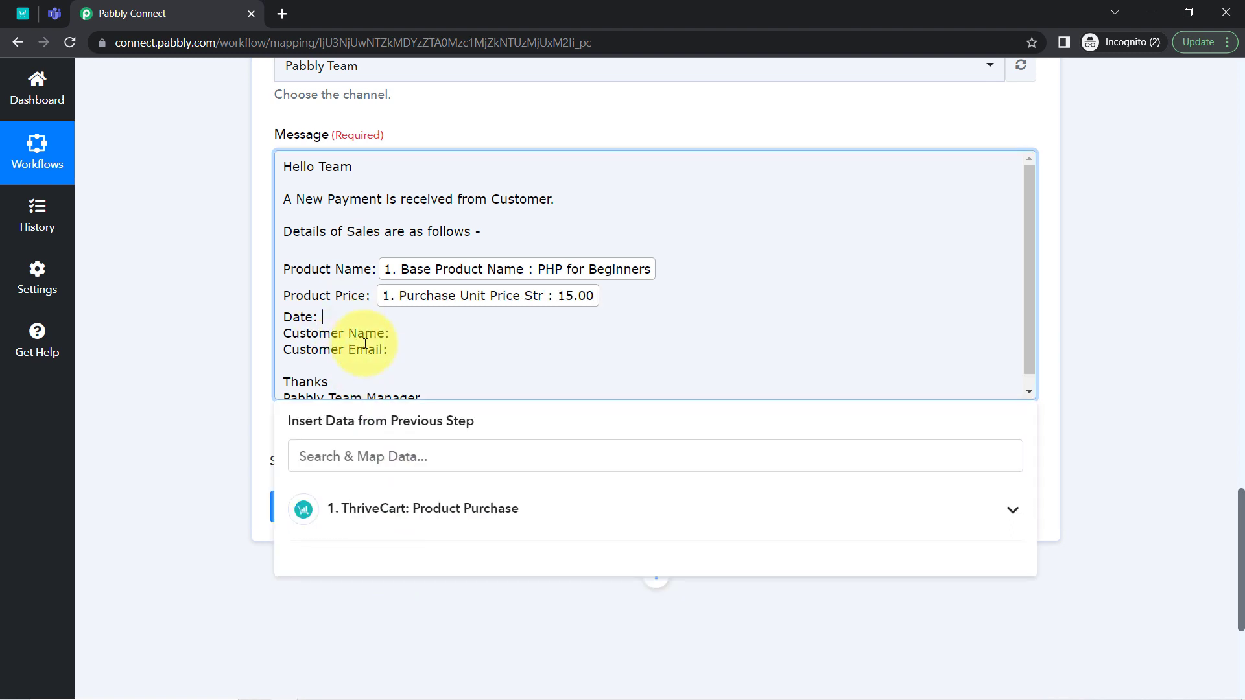
# Step: Search the ThriveCart purchase data for "date" and map Order Date after the message's Date label
pyautogui.click(322, 453)
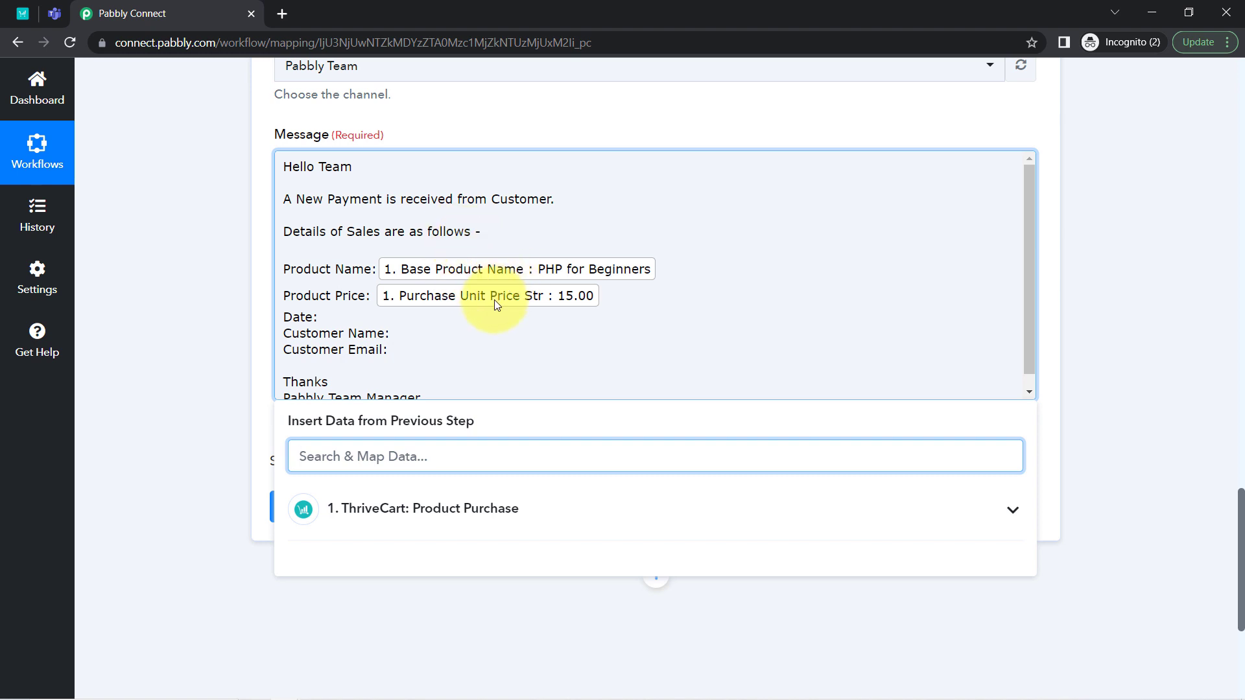
pyautogui.moveTo(292, 168); pyautogui.dragTo(418, 233)
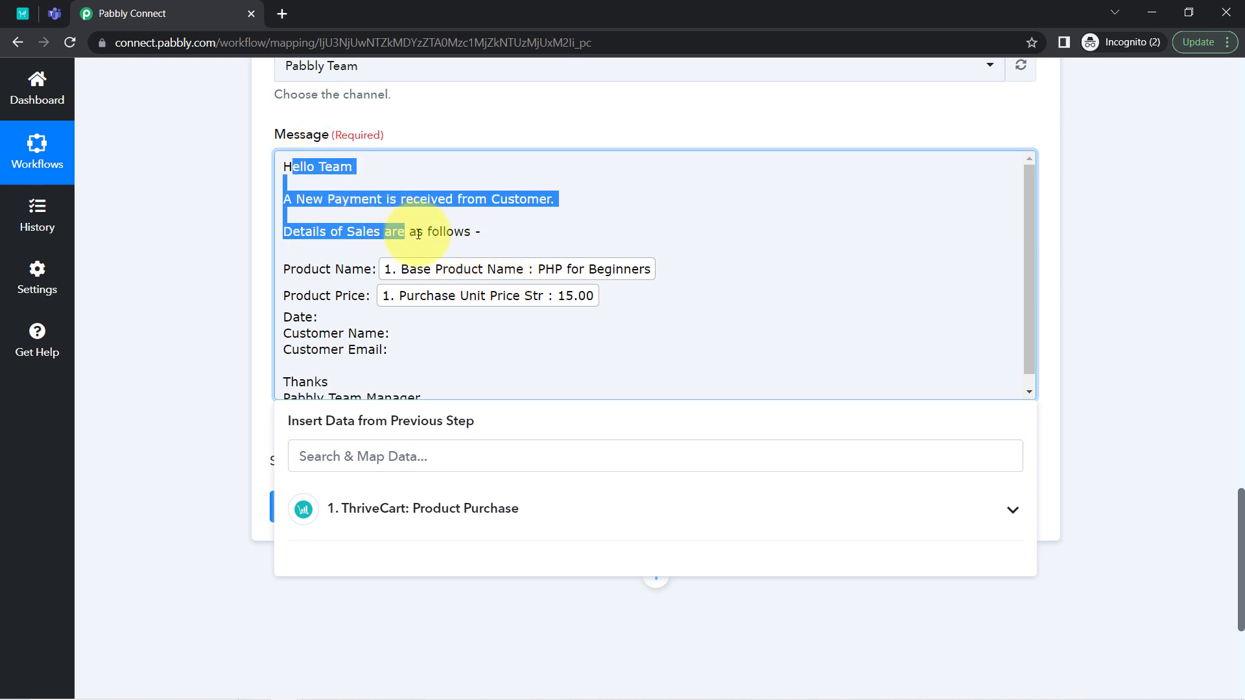
pyautogui.click(386, 451)
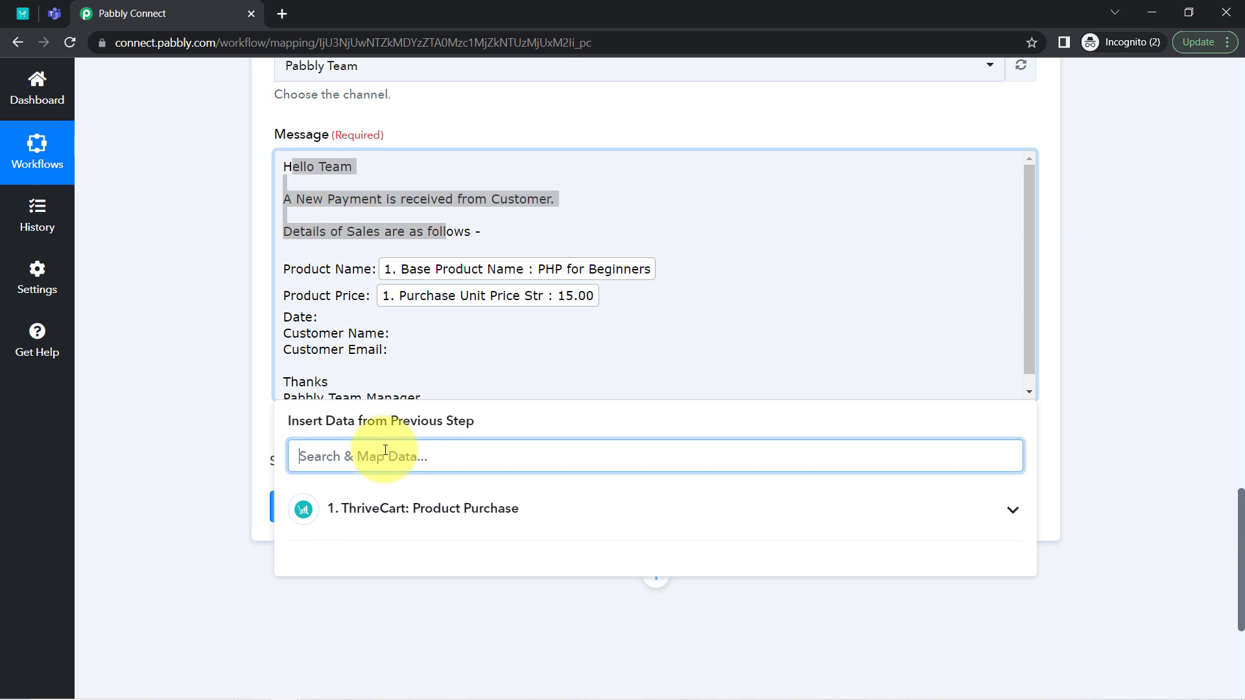
pyautogui.write('date')
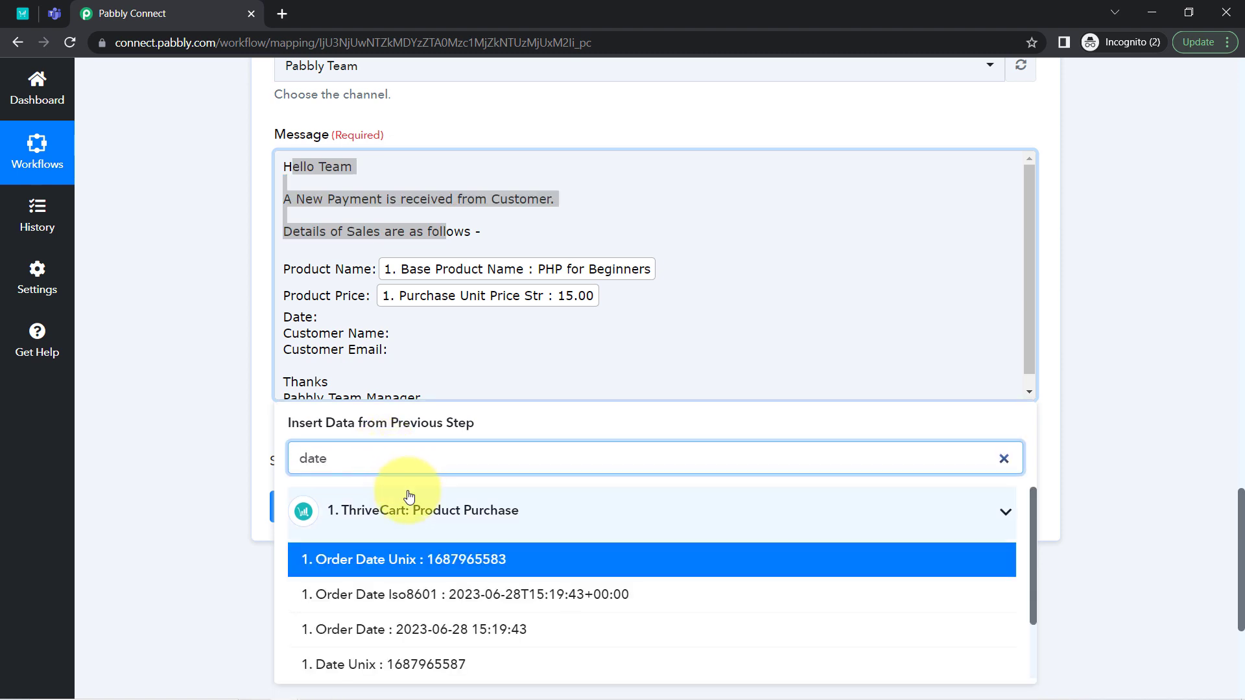
pyautogui.click(370, 628)
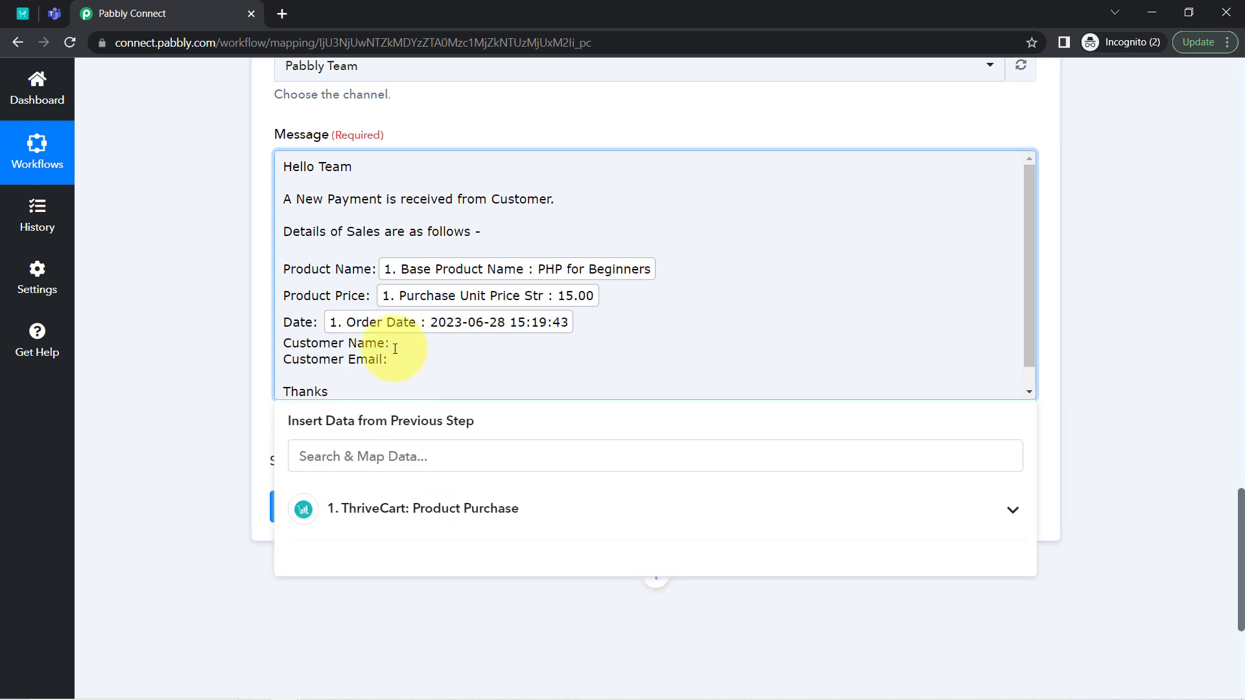
# Step: Find the buyer's full name in the ThriveCart data and map Customer Name after the Customer Name label
pyautogui.click(341, 467)
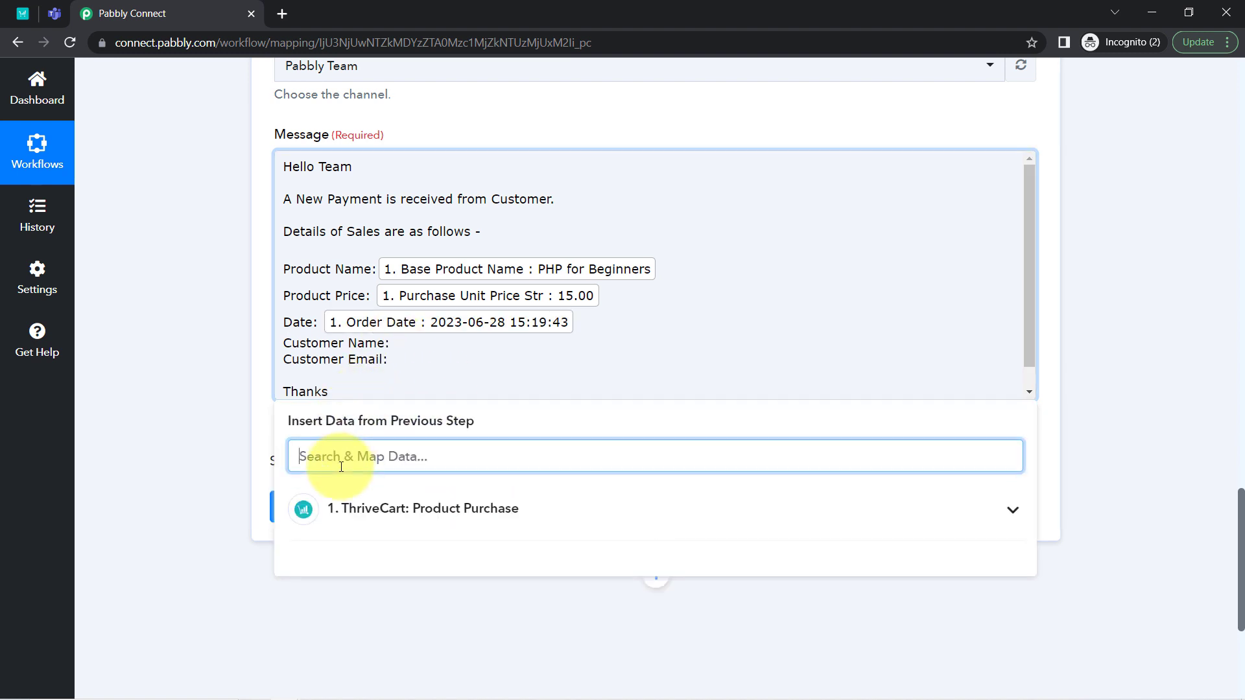
pyautogui.write('dumm')
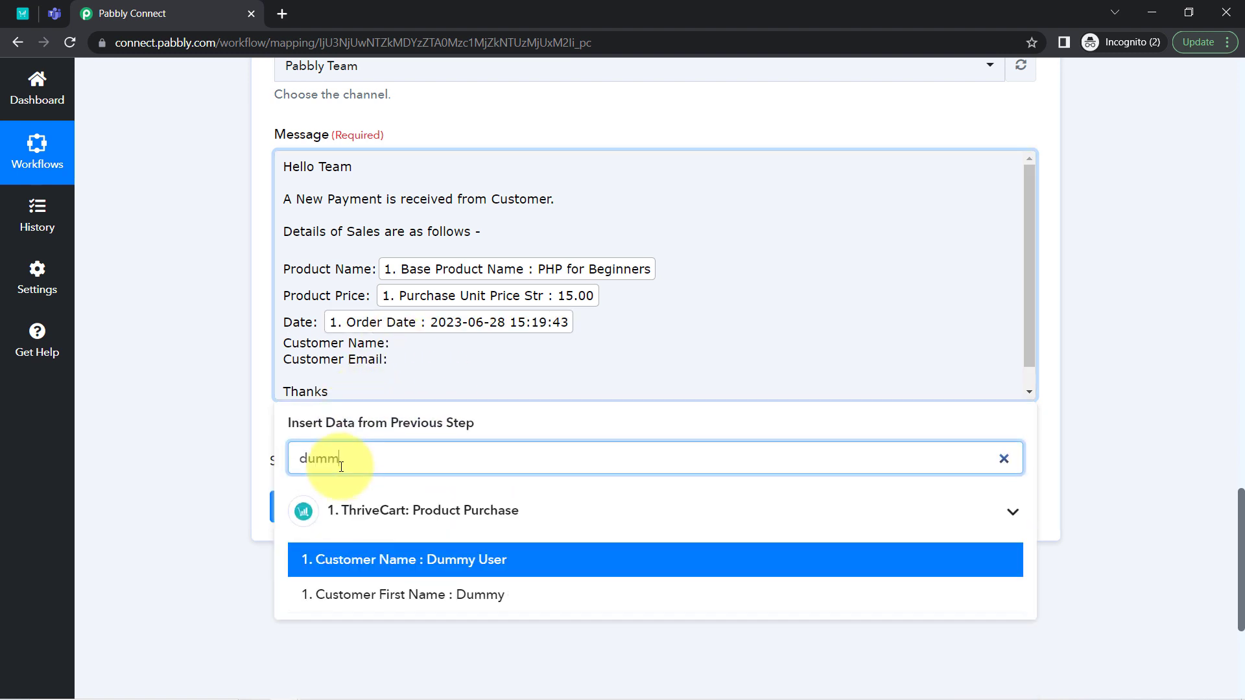
pyautogui.click(339, 570)
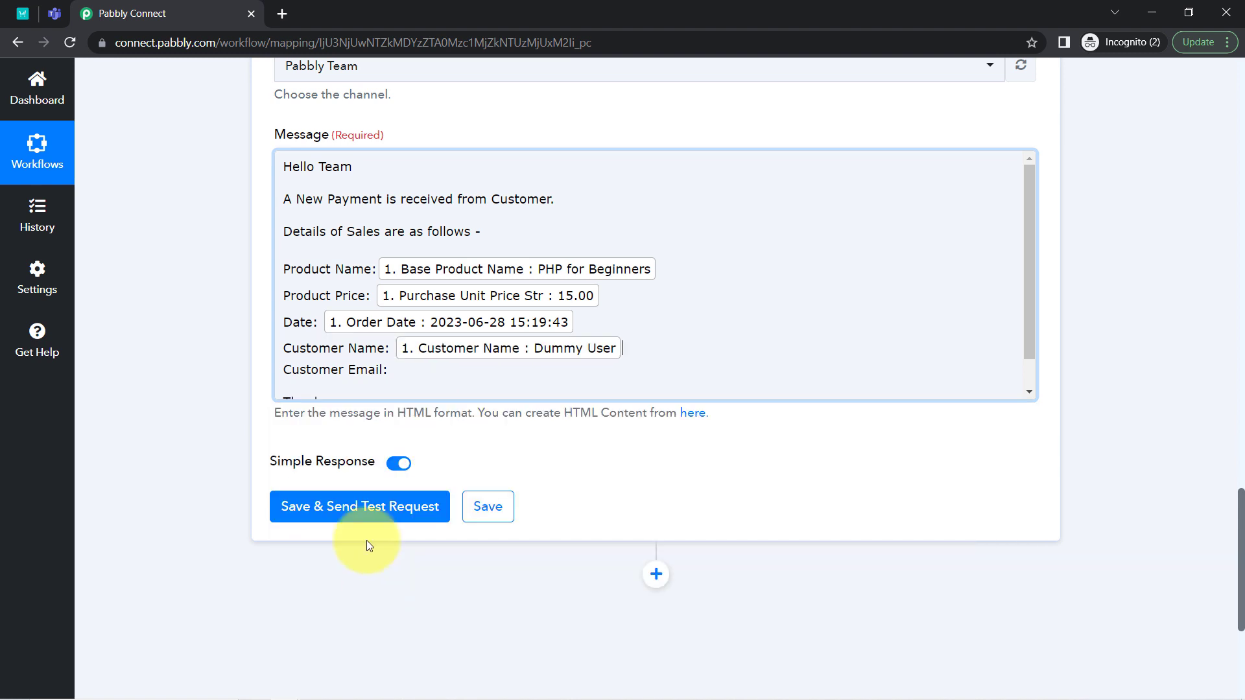
# Step: Search the ThriveCart purchase data for "@" and map Customer Email after the message's Customer Email label
pyautogui.click(395, 367)
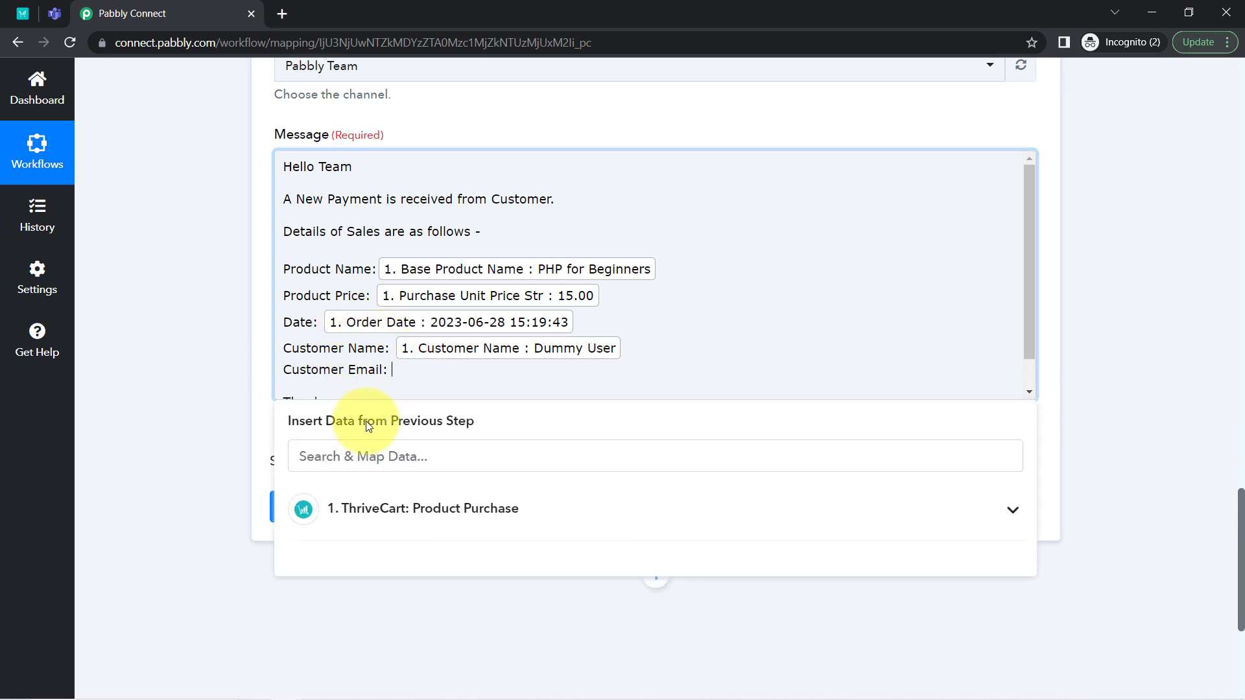
pyautogui.click(337, 456)
pyautogui.write('@')
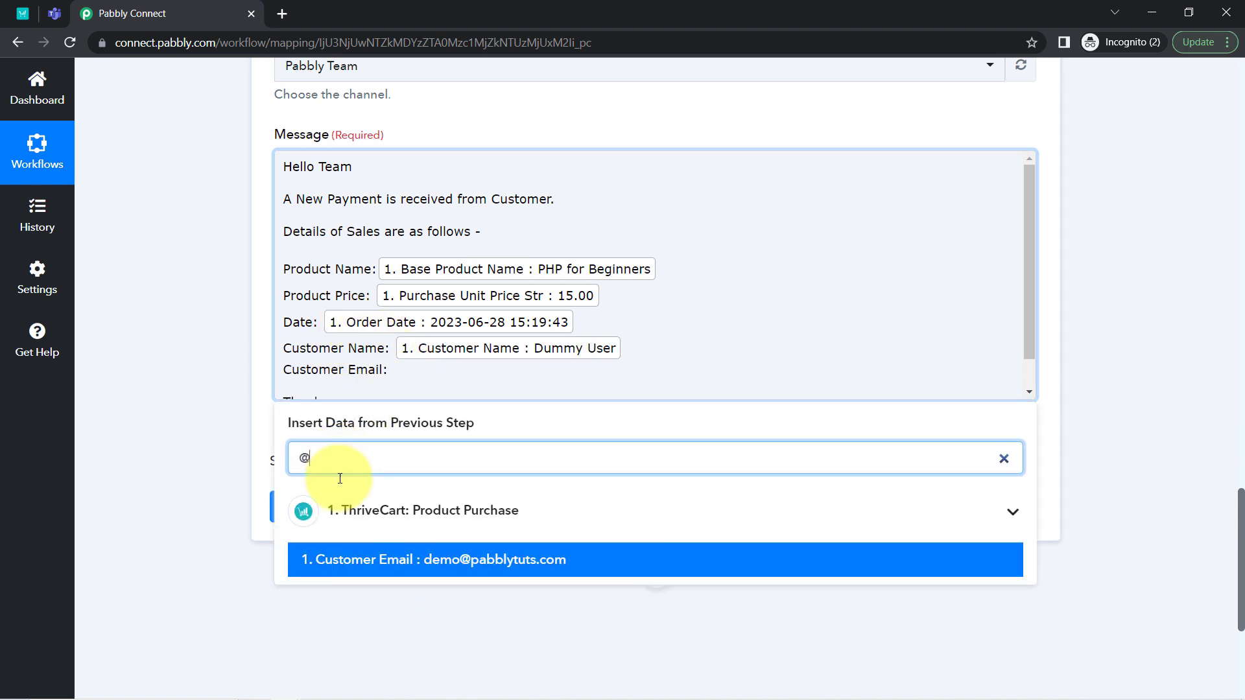
pyautogui.click(371, 574)
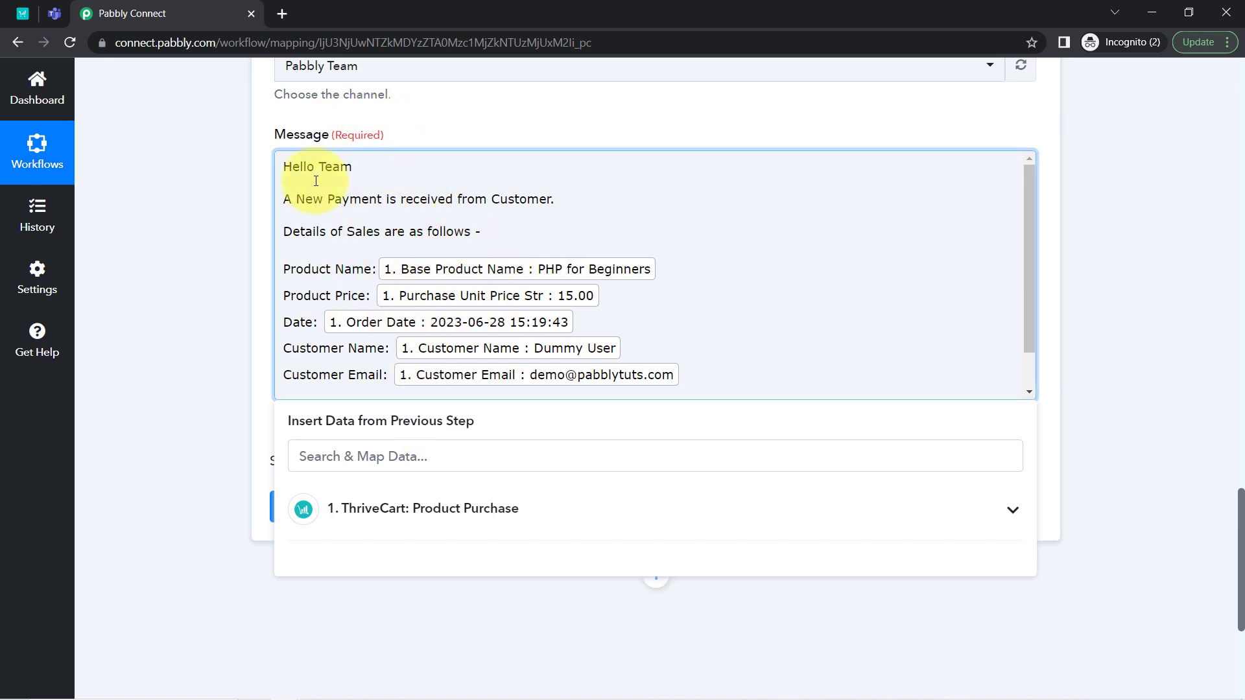
pyautogui.click(141, 417)
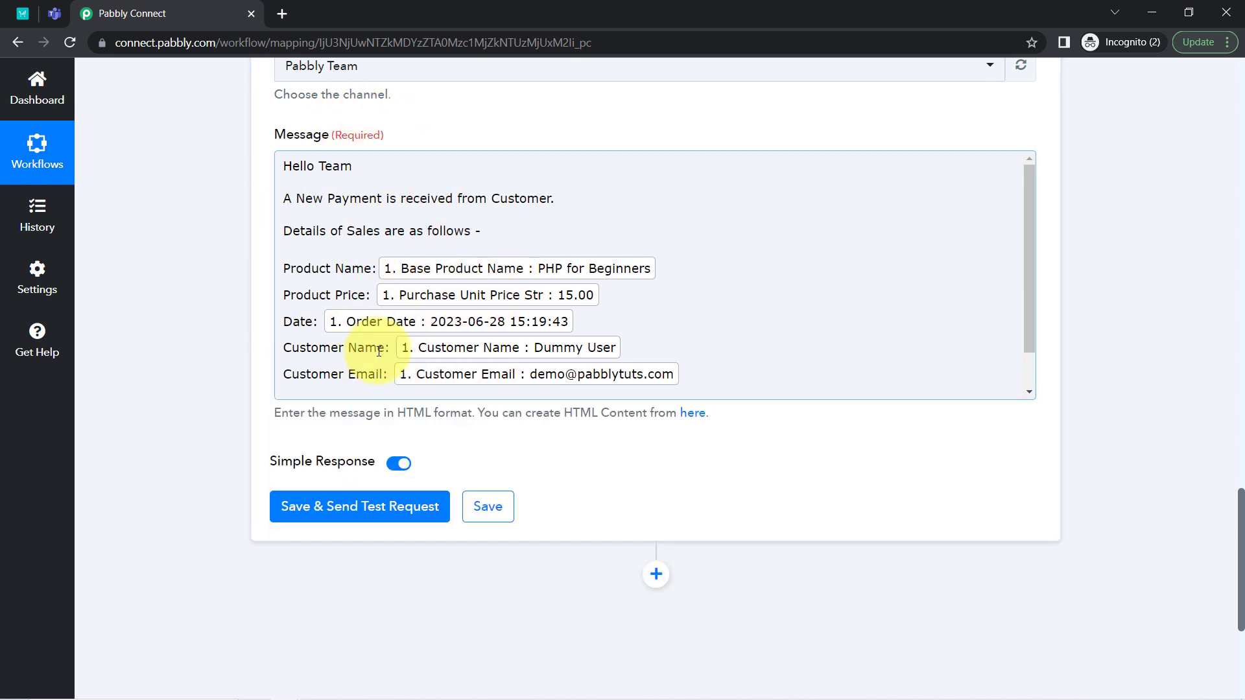
# Step: Check the existing posts in the Pabbly Team channel in Microsoft Teams, and save the Pabbly Connect action with a test request
pyautogui.scroll(-1, 363, 350)
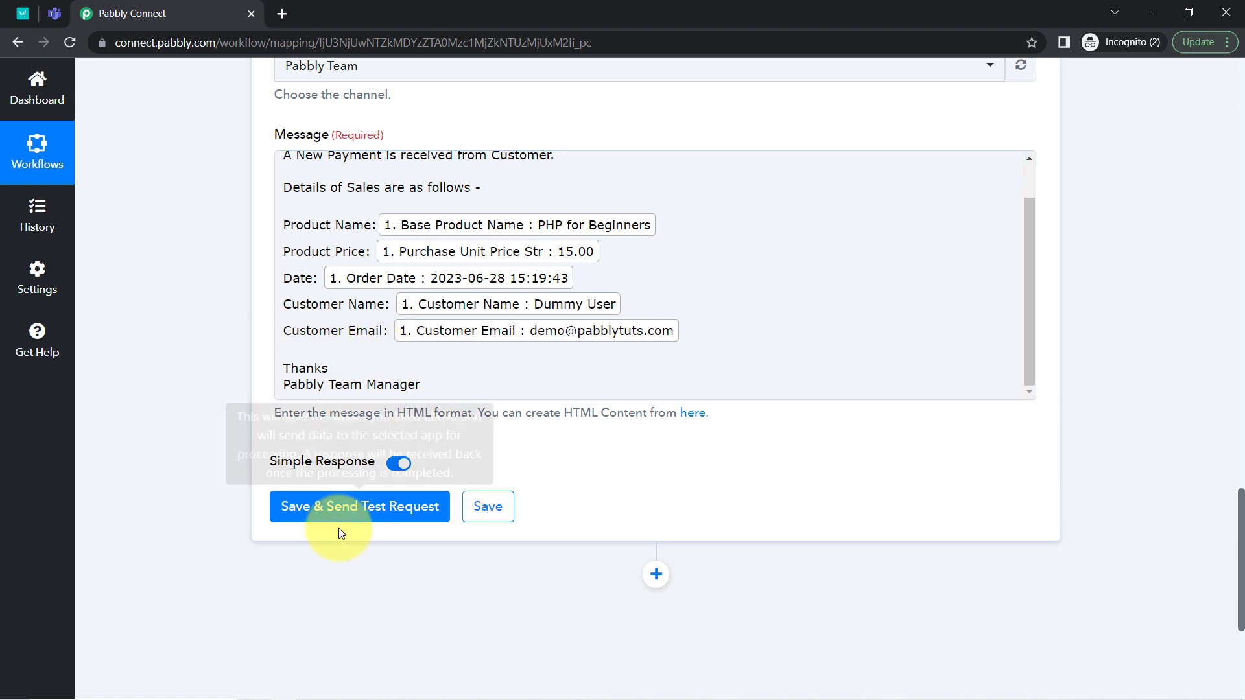
pyautogui.click(52, 21)
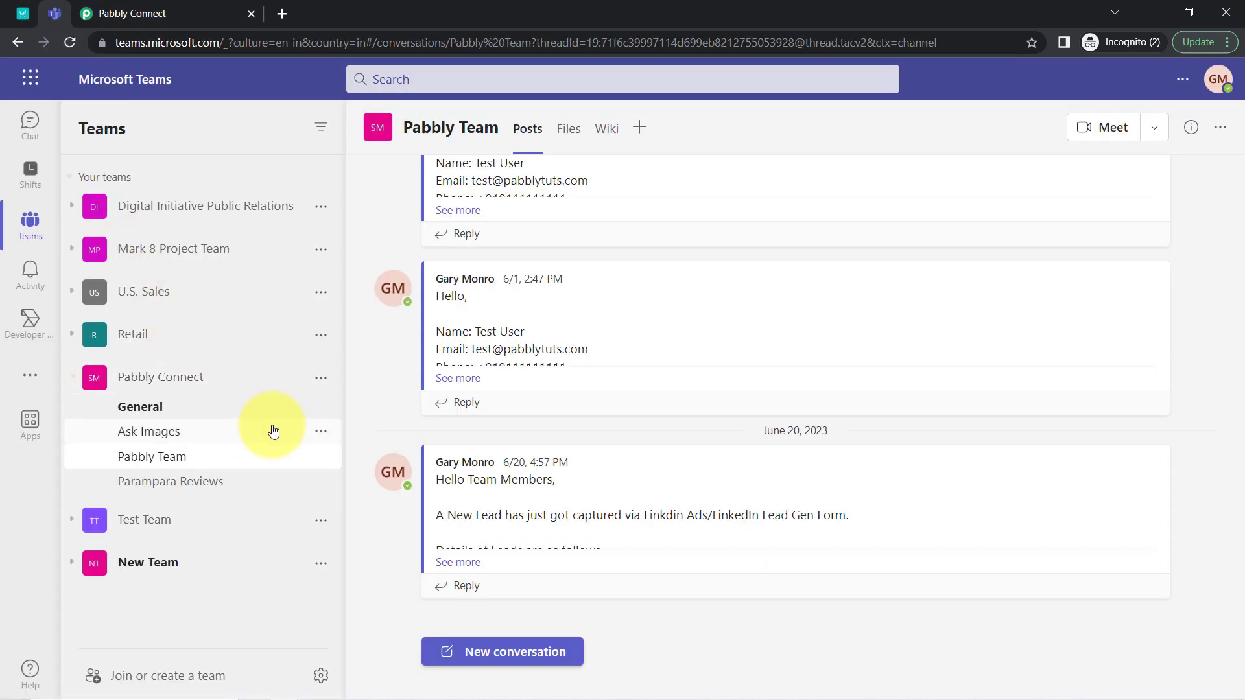
pyautogui.scroll(3, 501, 469)
pyautogui.scroll(-3, 511, 477)
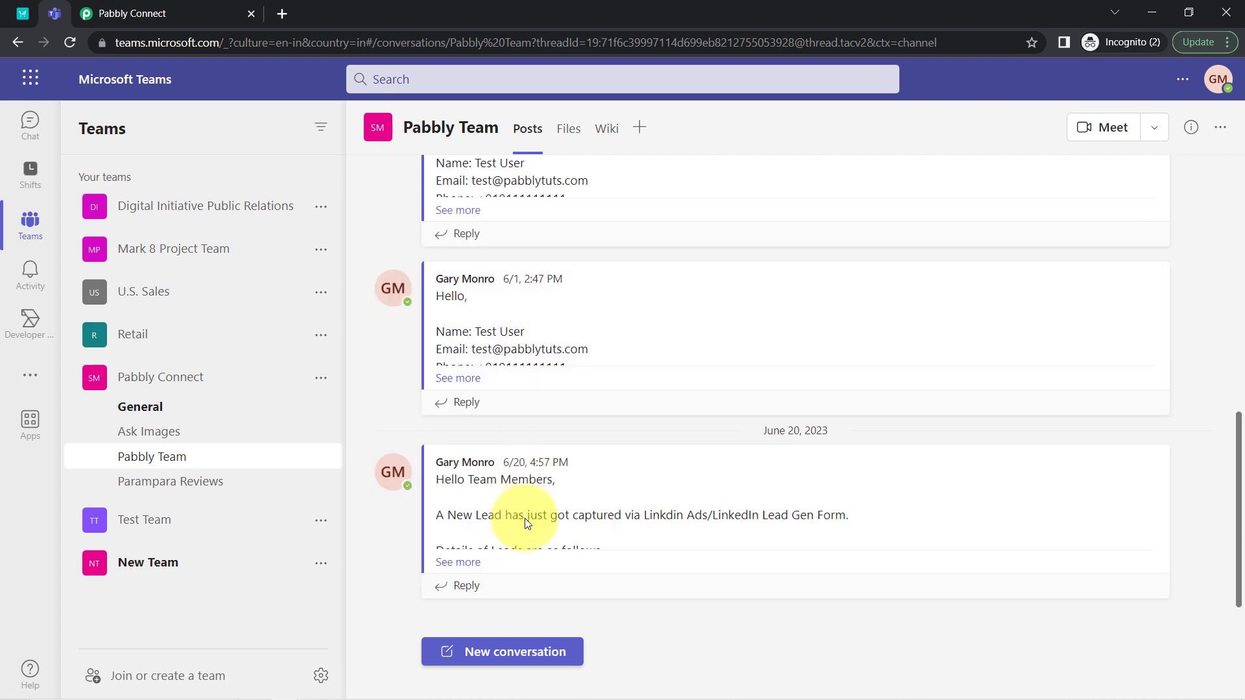
pyautogui.click(130, 13)
pyautogui.click(306, 512)
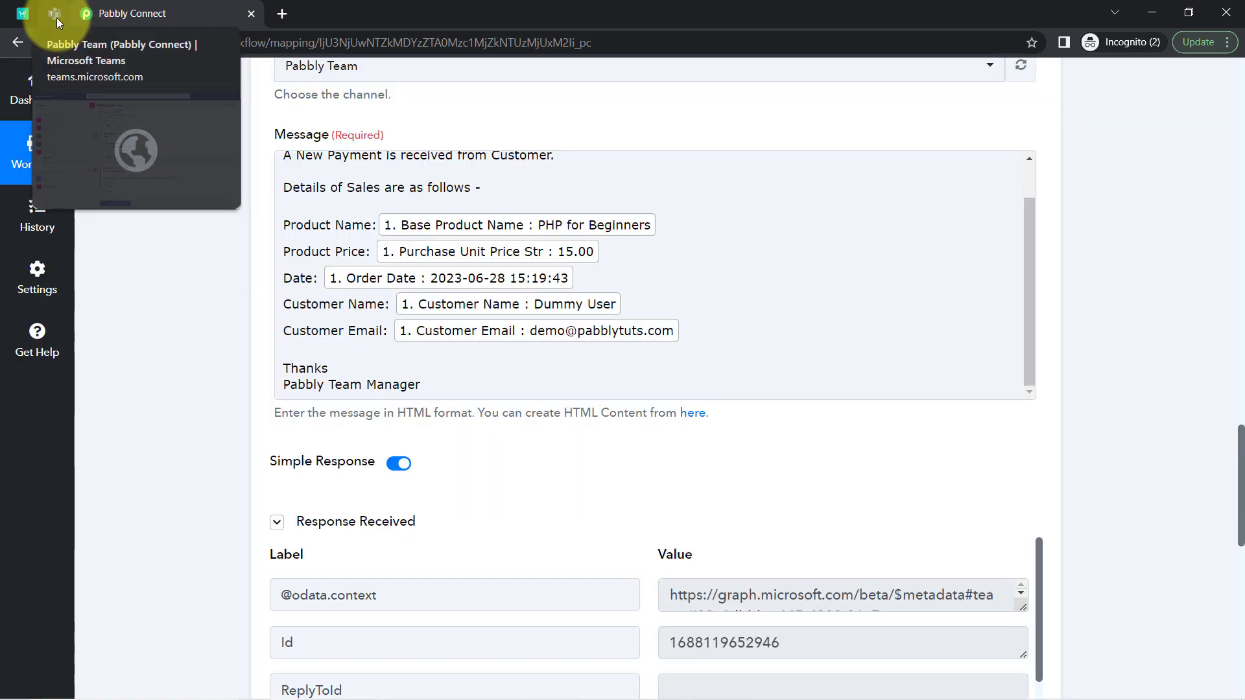
# Step: Switch to Microsoft Teams and examine the sale details in the newest post of the Pabbly Team channel
pyautogui.click(57, 18)
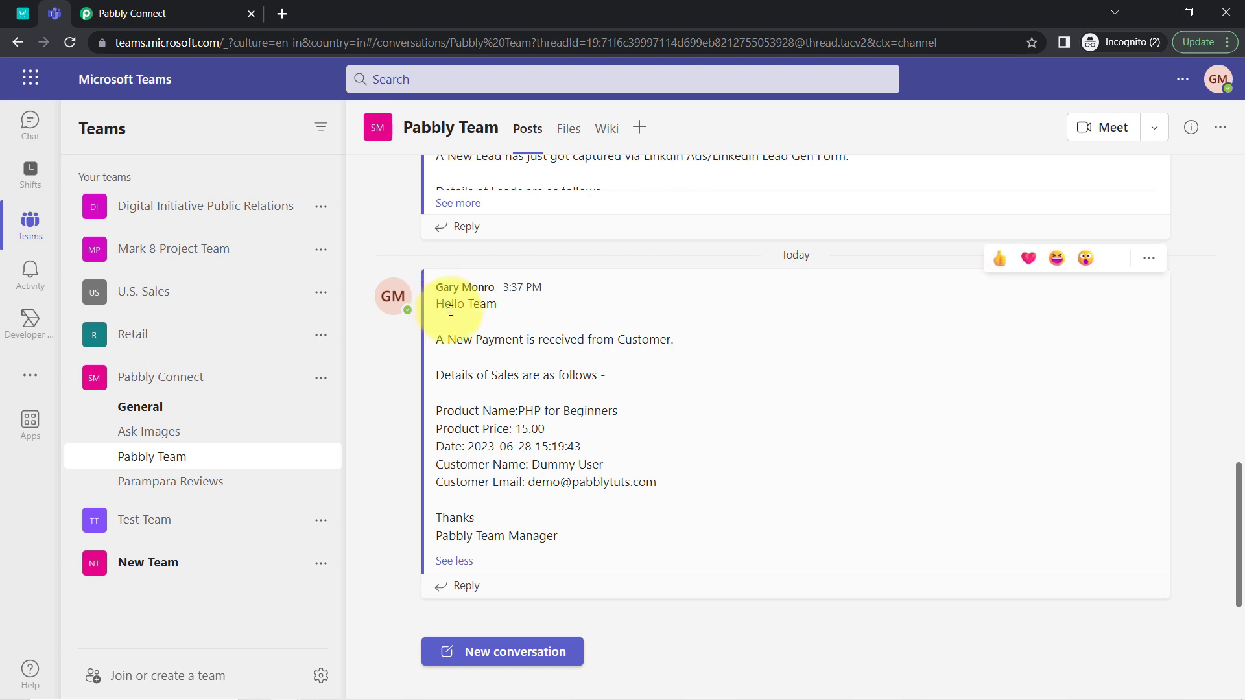
pyautogui.moveTo(450, 309); pyautogui.dragTo(494, 536)
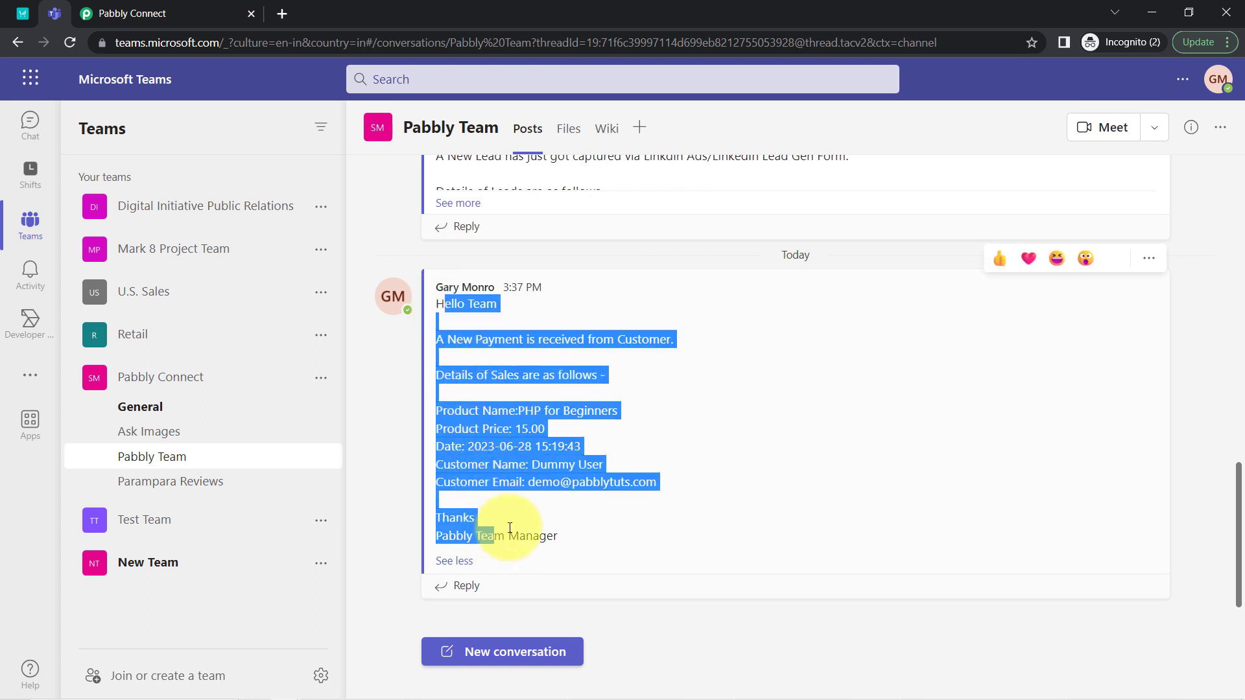
pyautogui.click(509, 528)
pyautogui.click(1226, 43)
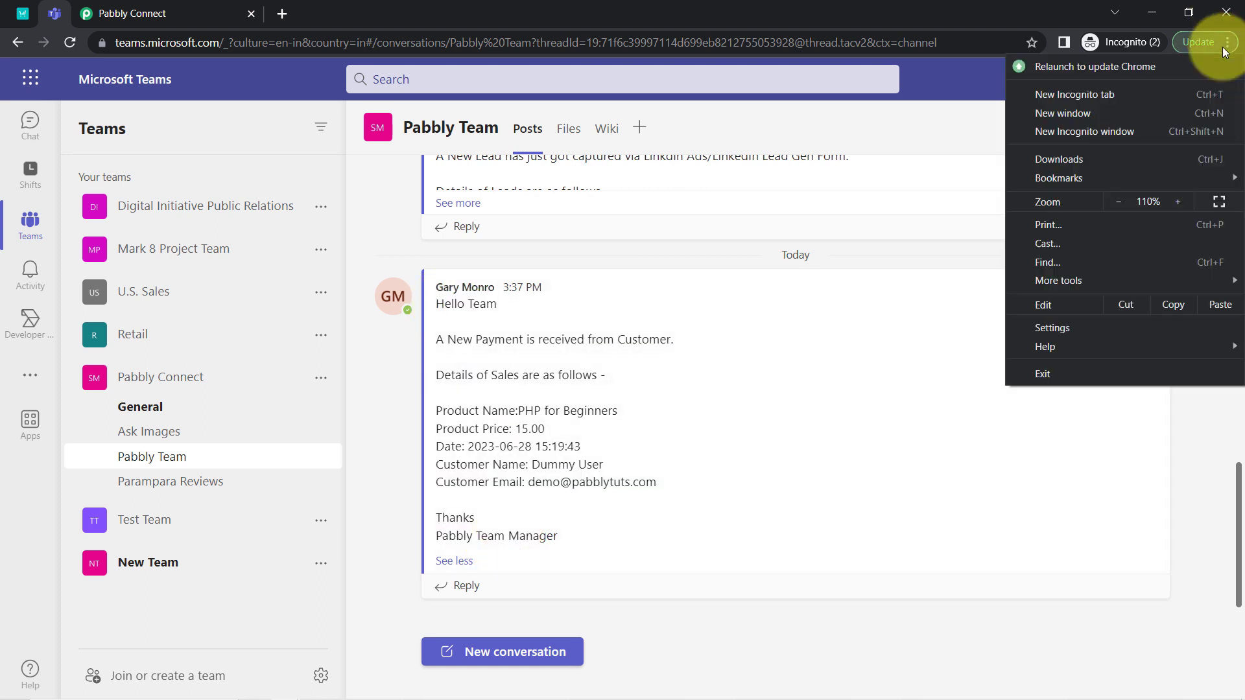
pyautogui.click(1224, 52)
pyautogui.moveTo(452, 306); pyautogui.dragTo(519, 464)
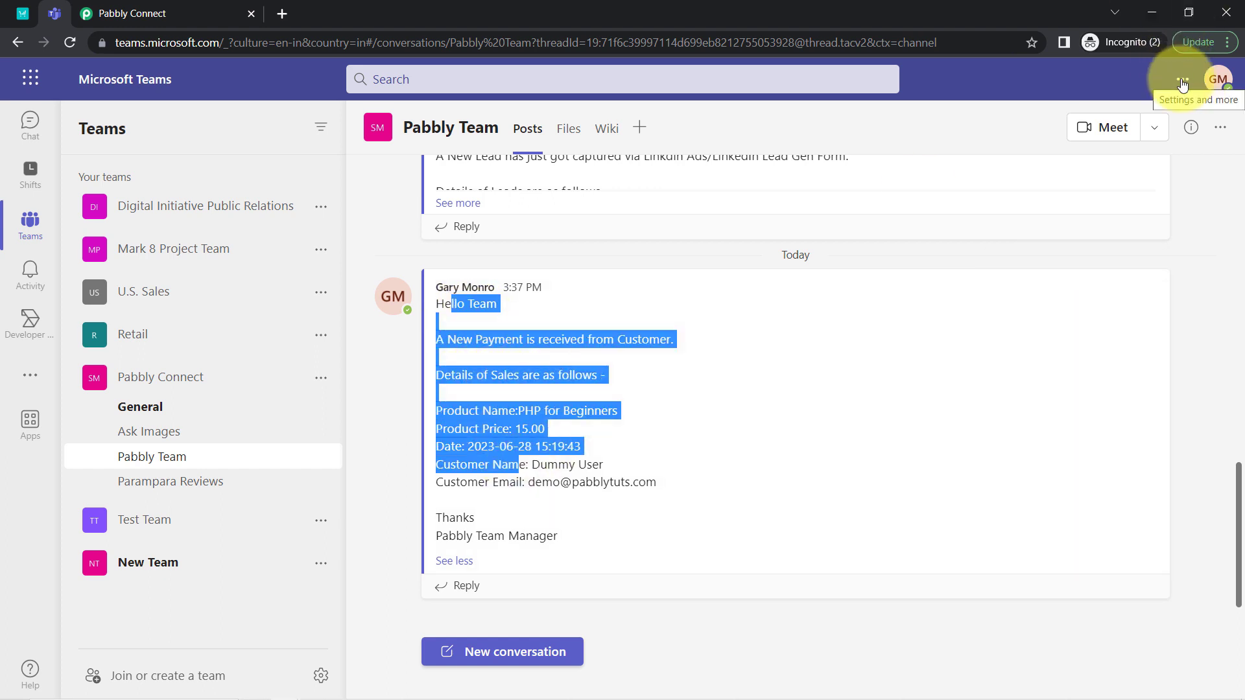
pyautogui.hotkey('ctrl', '+')
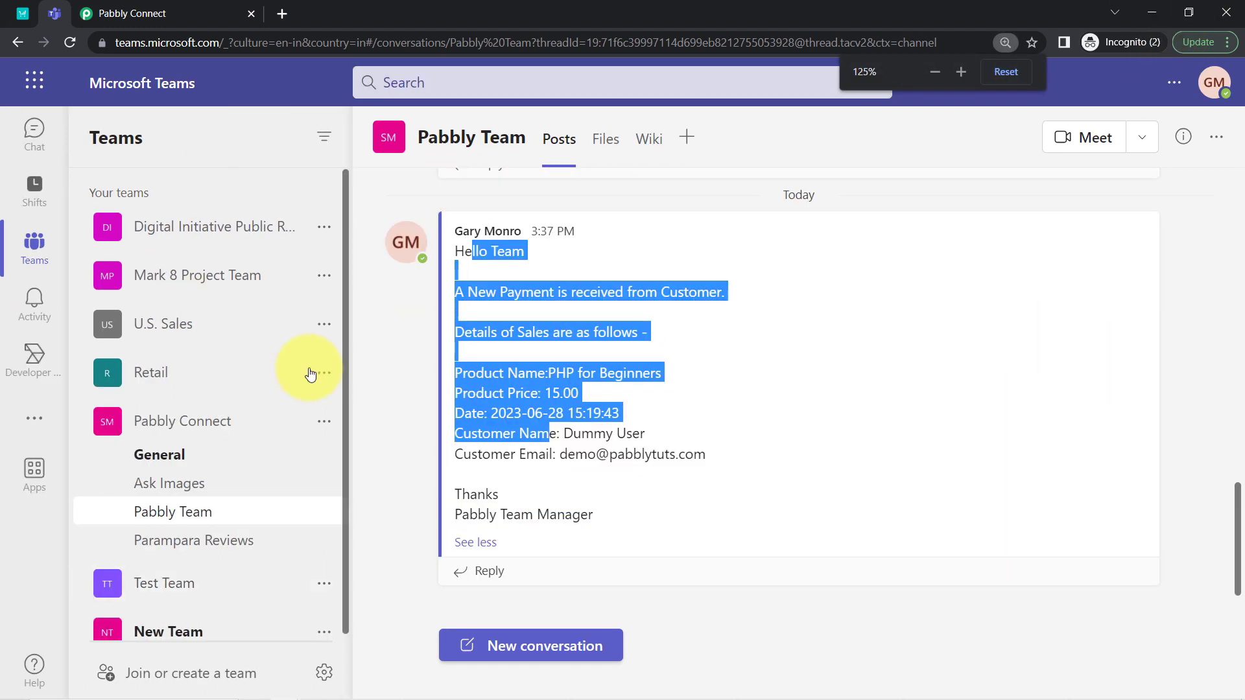
pyautogui.click(481, 346)
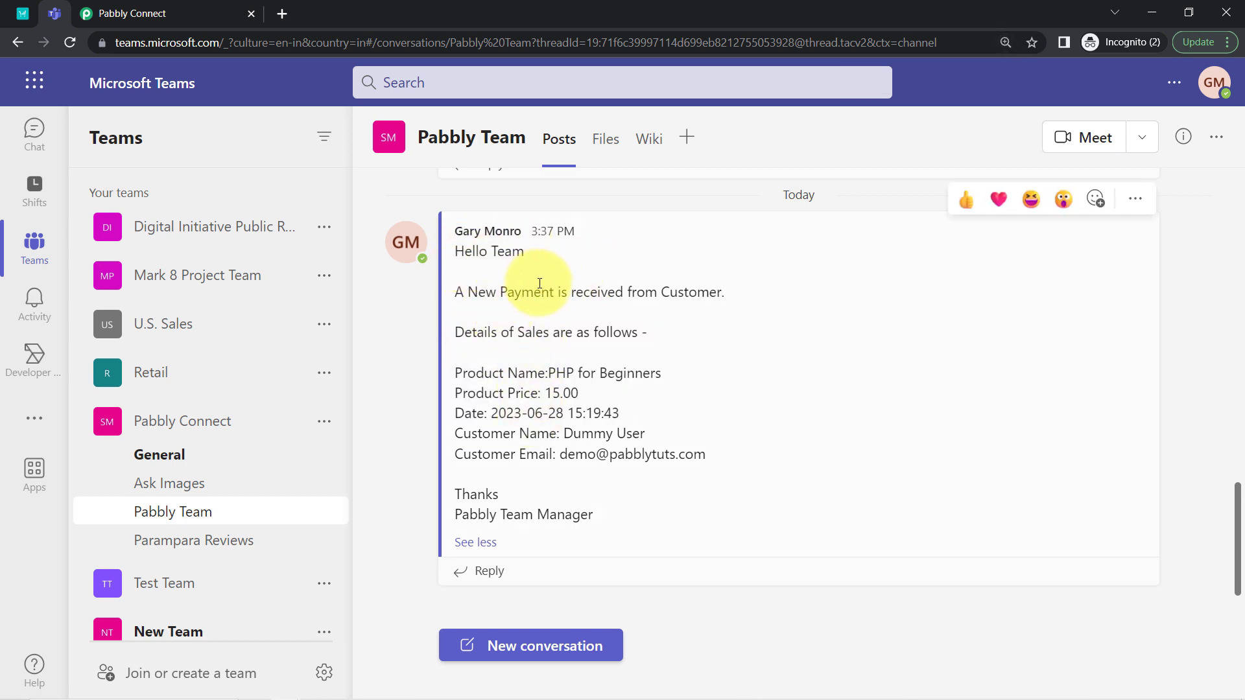
pyautogui.moveTo(544, 290); pyautogui.dragTo(698, 320)
pyautogui.moveTo(484, 332); pyautogui.dragTo(606, 334)
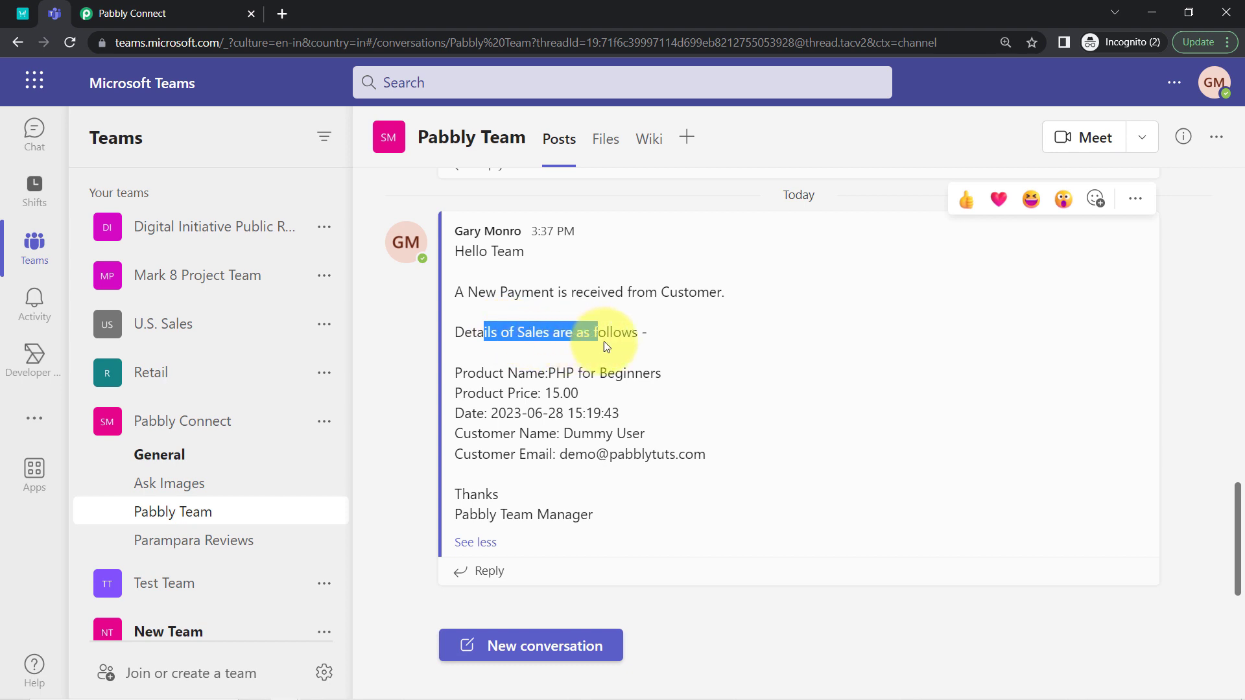
pyautogui.moveTo(577, 374)
pyautogui.mouseDown()
pyautogui.moveTo(615, 374)
pyautogui.moveTo(562, 393)
pyautogui.mouseUp()
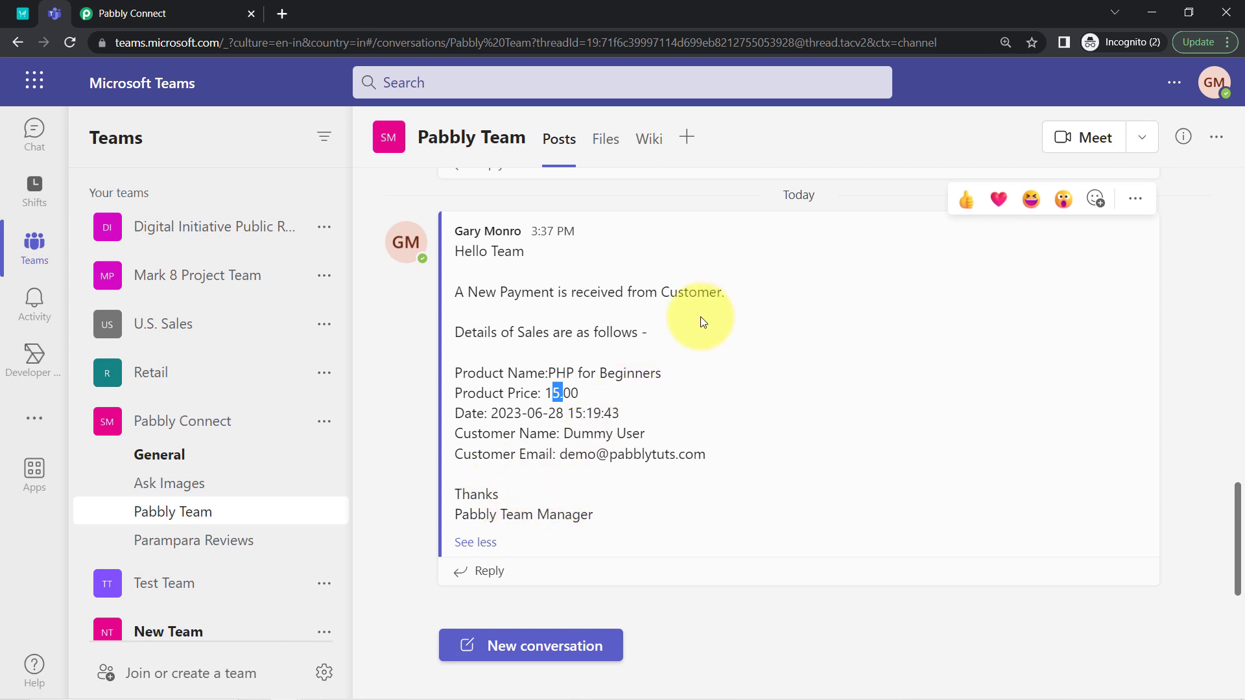
# Step: Return to the Pabbly Connect workflow and collapse the ThriveCart trigger and the Microsoft Teams action
pyautogui.click(19, 8)
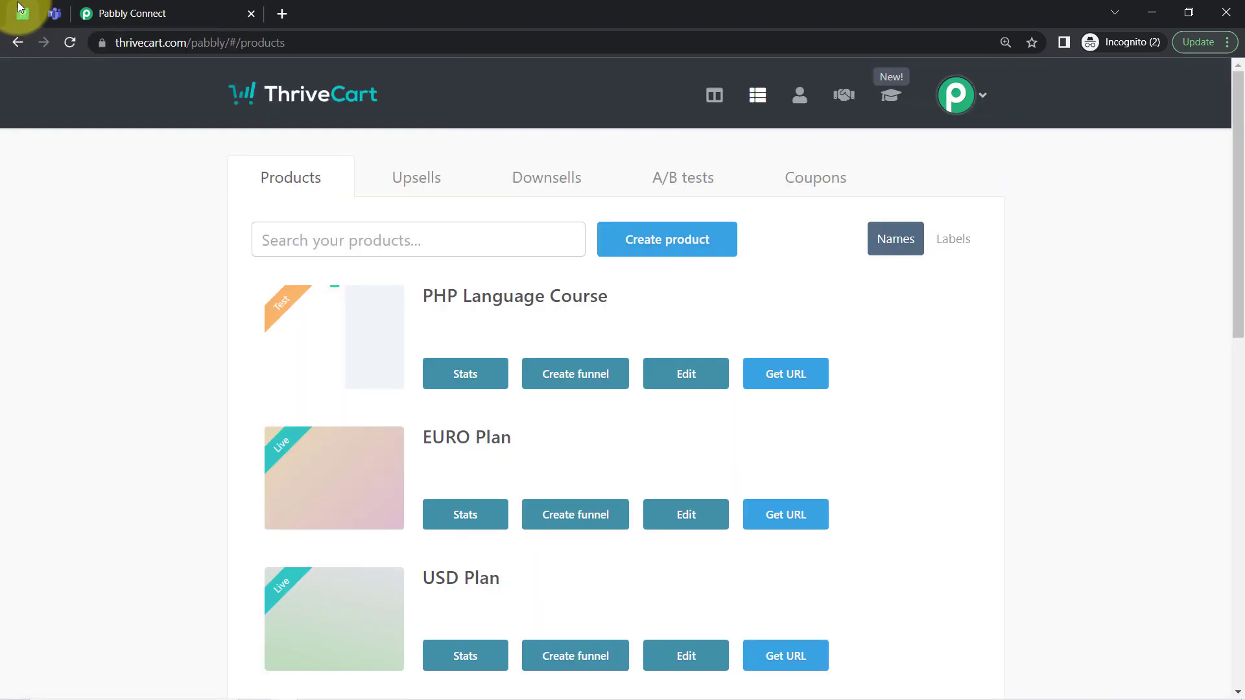
pyautogui.click(103, 8)
pyautogui.moveTo(1240, 499); pyautogui.dragTo(1223, 14)
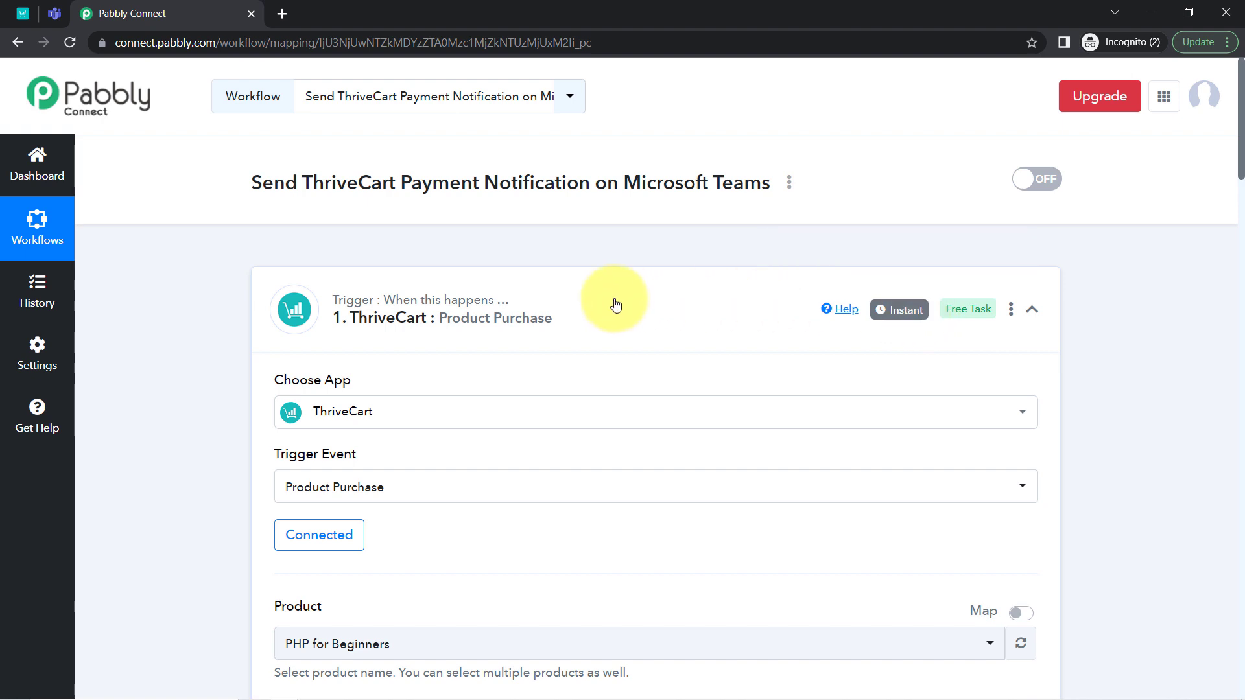
pyautogui.click(560, 316)
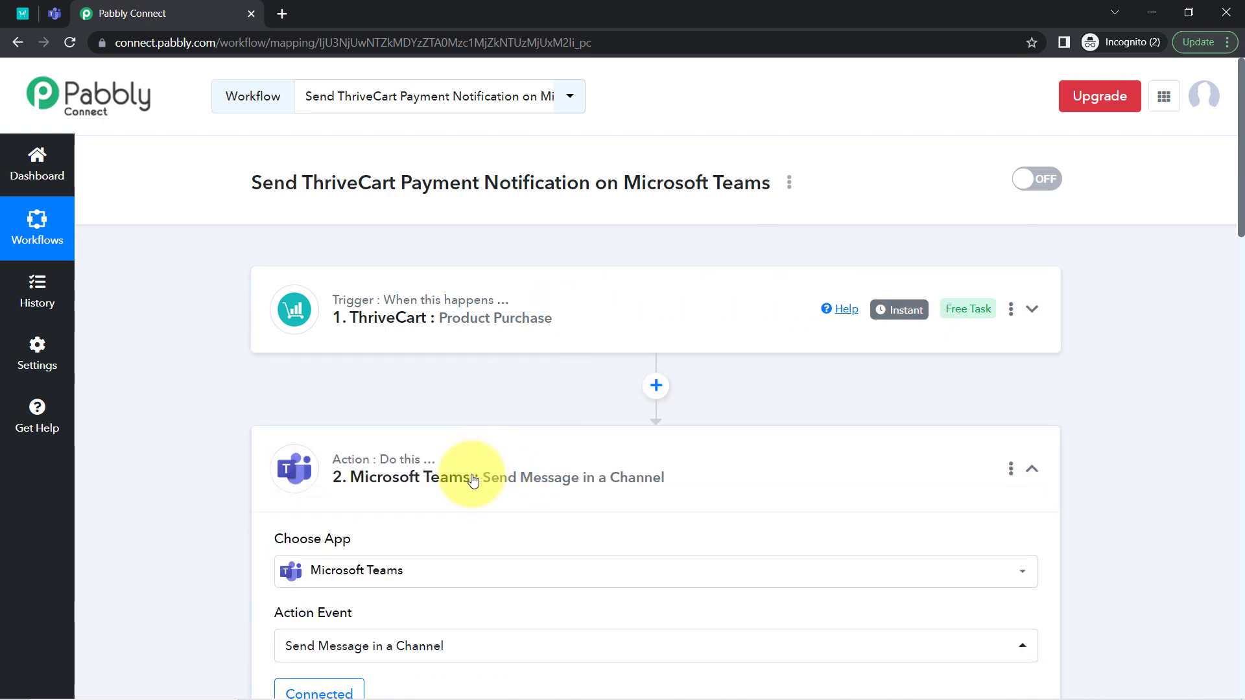
pyautogui.click(416, 475)
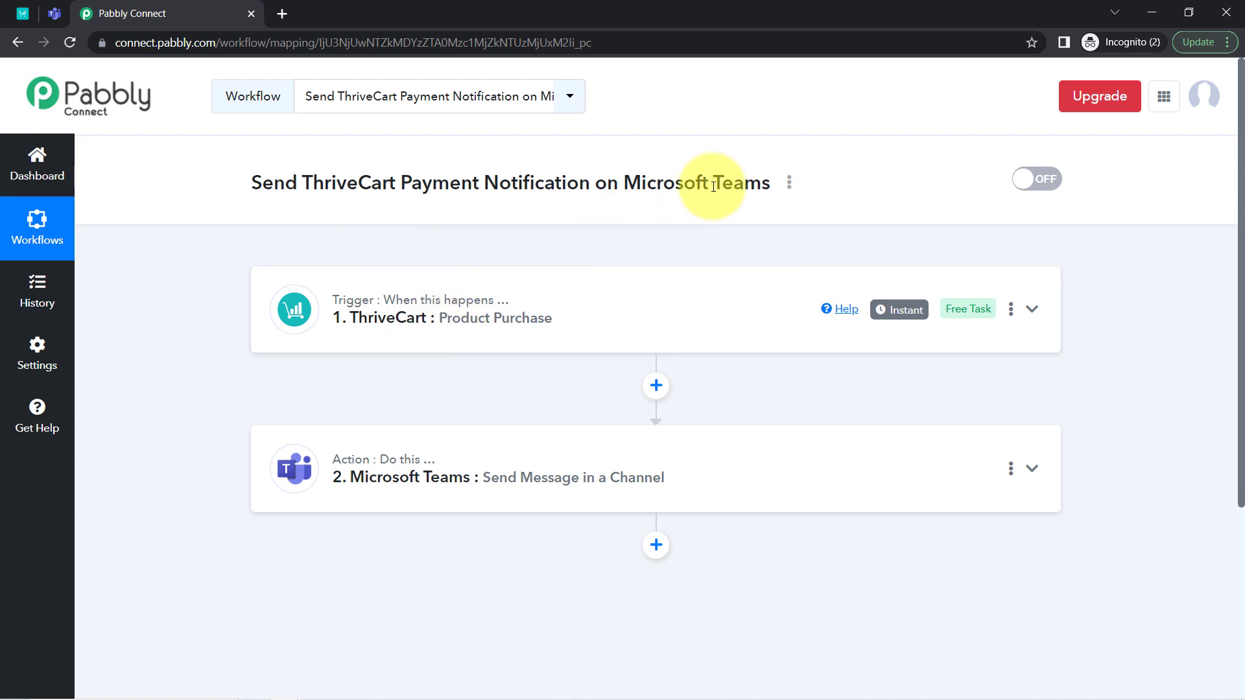
# Step: Copy the workflow's share link and close the sharing dialog
pyautogui.click(790, 184)
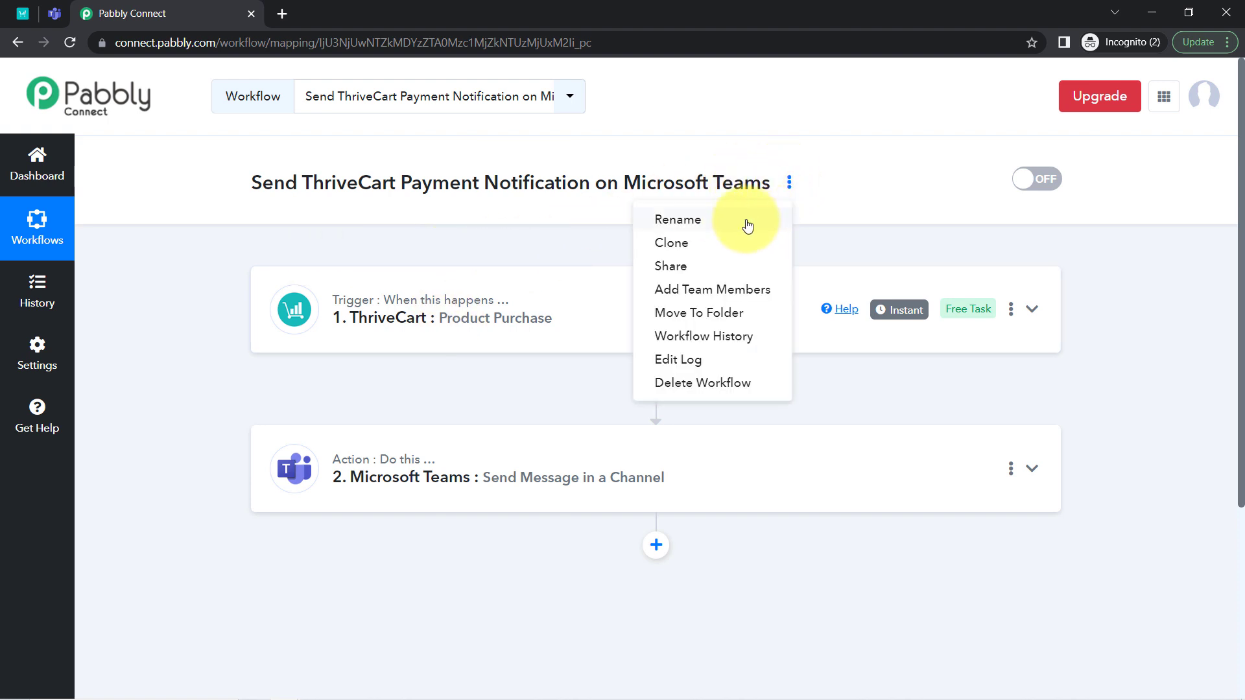
pyautogui.click(695, 268)
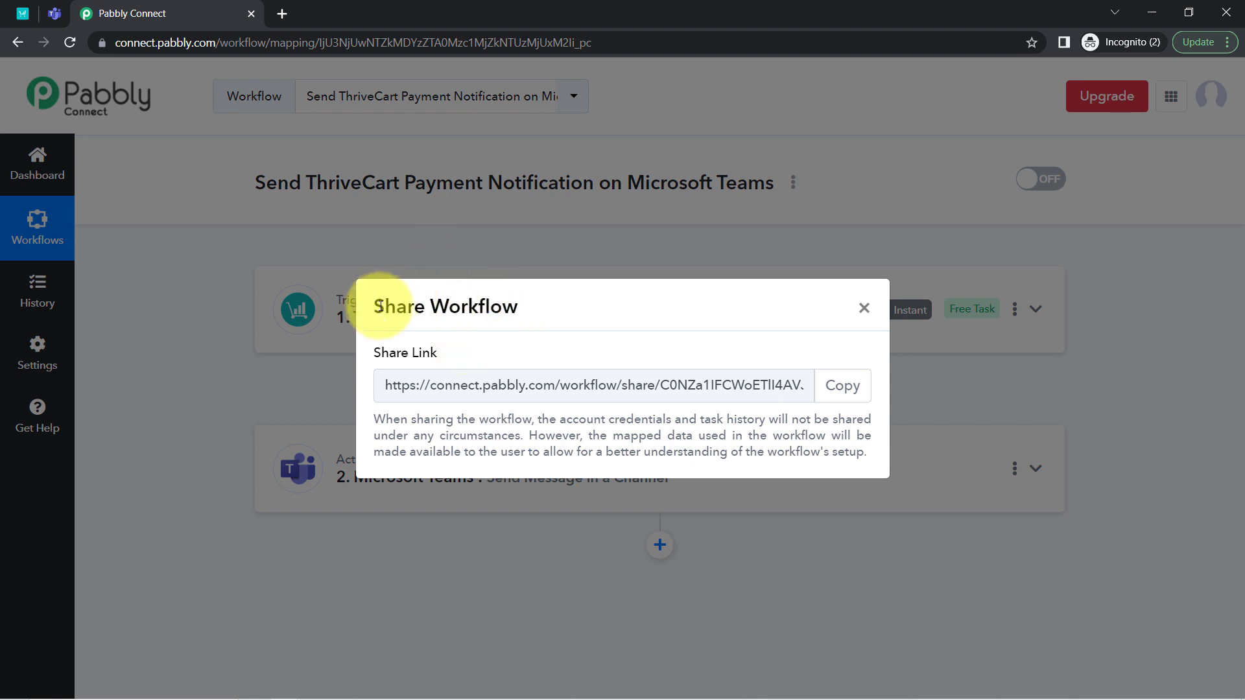
pyautogui.moveTo(380, 306); pyautogui.dragTo(495, 305)
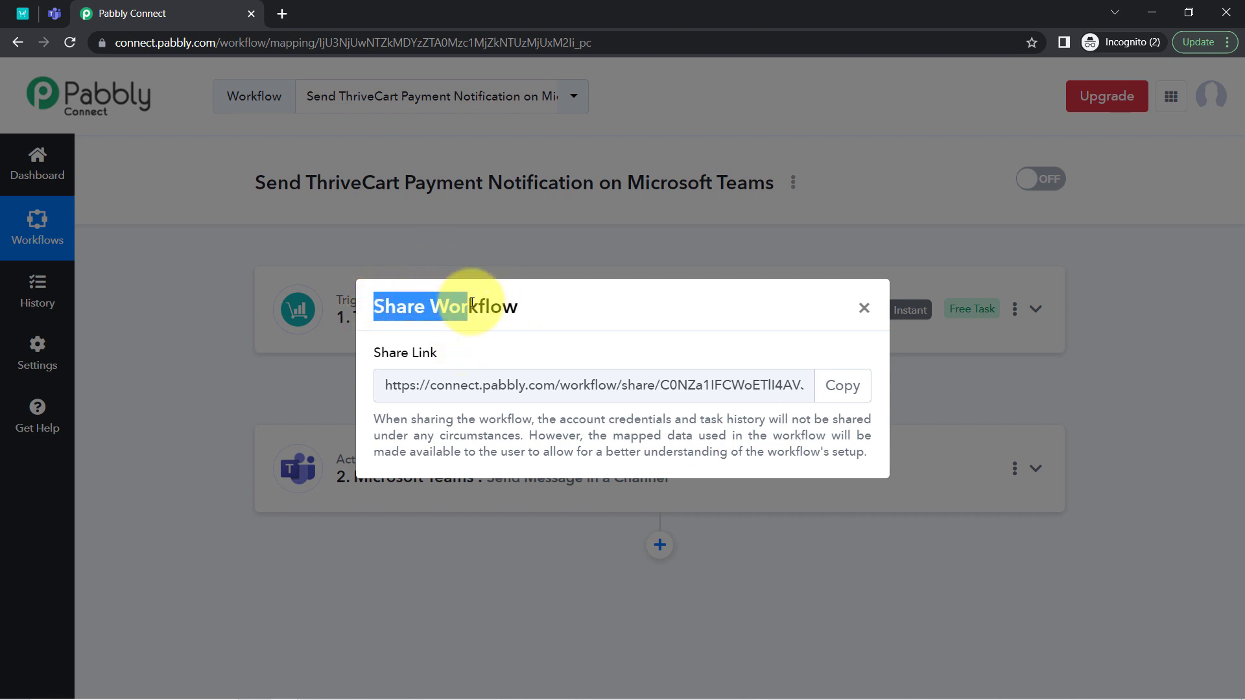
pyautogui.click(840, 385)
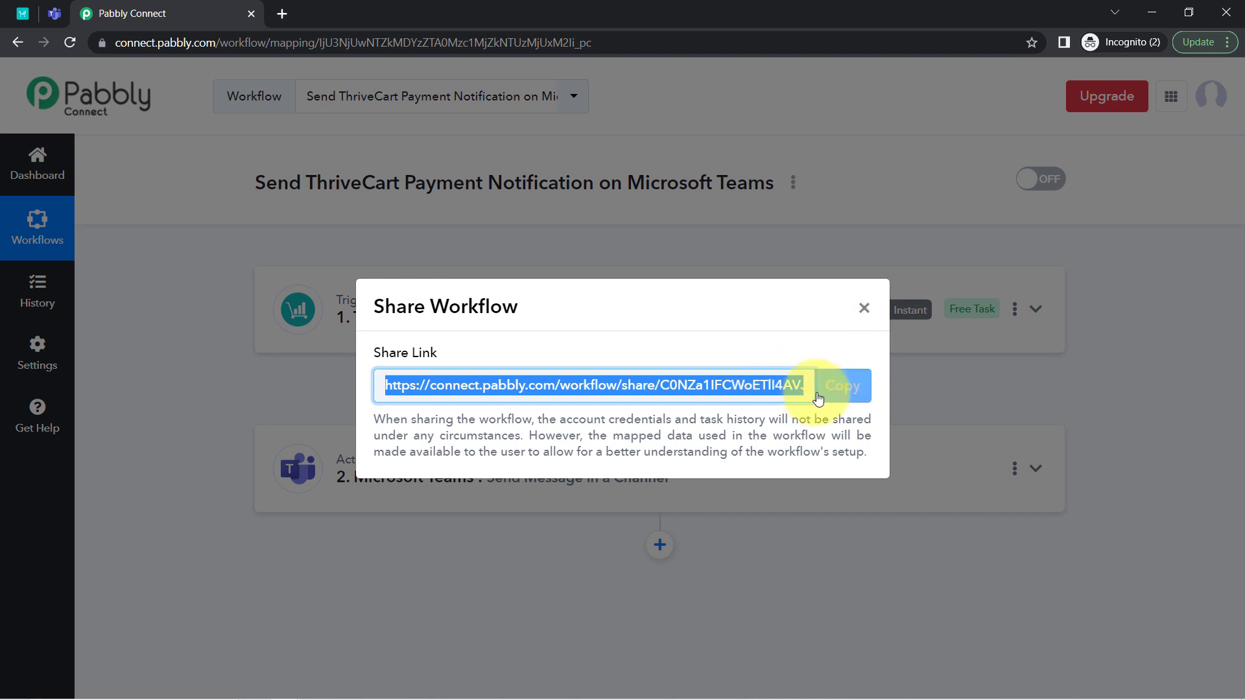
pyautogui.click(863, 309)
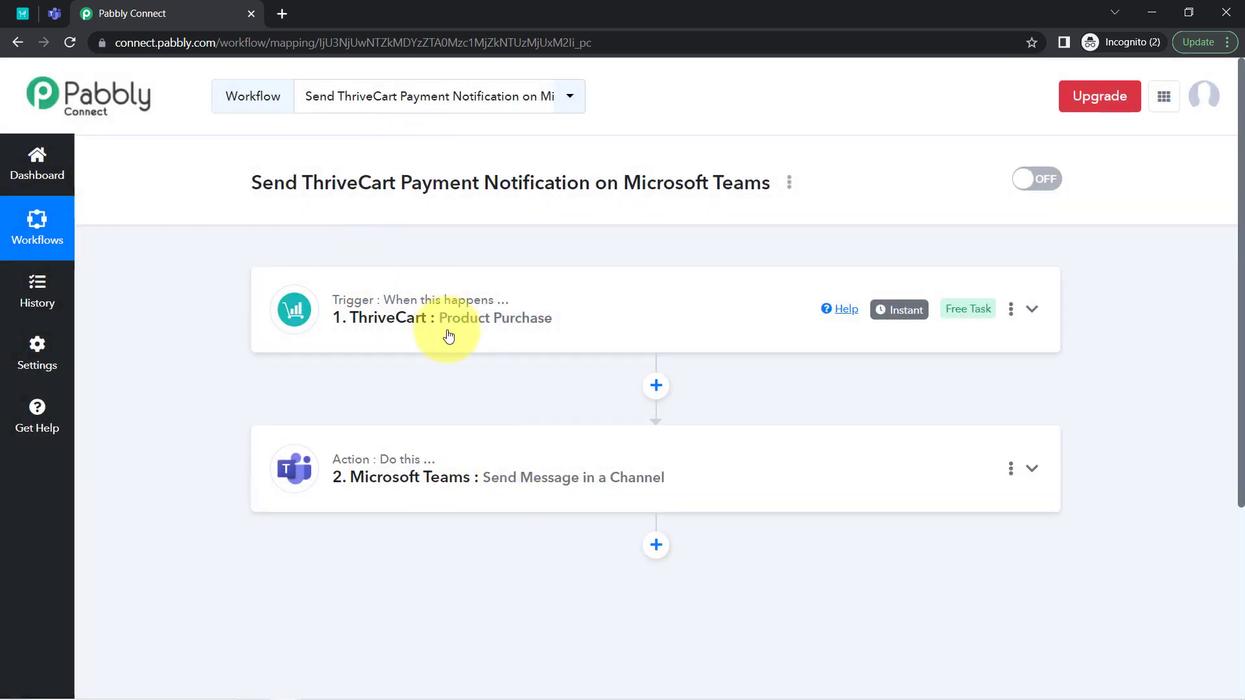